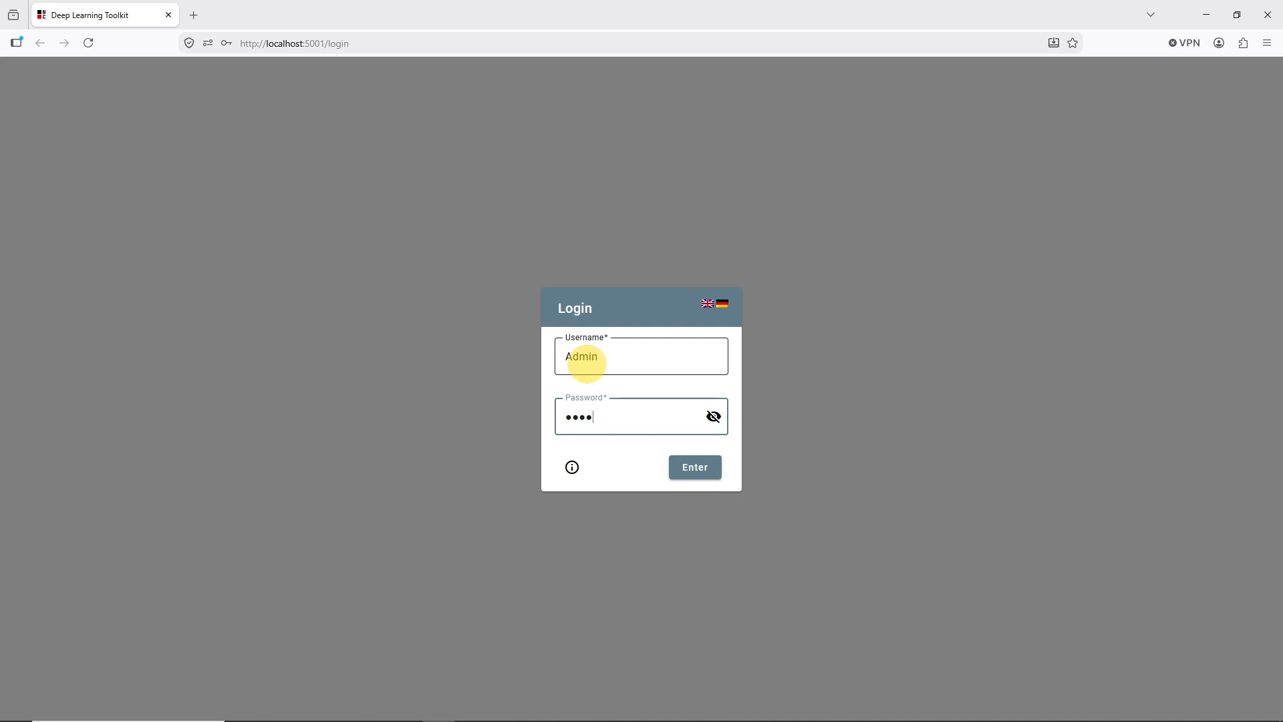
Log in with the entered Admin credentials and decline saving the password in the browser
left_click(690, 468)
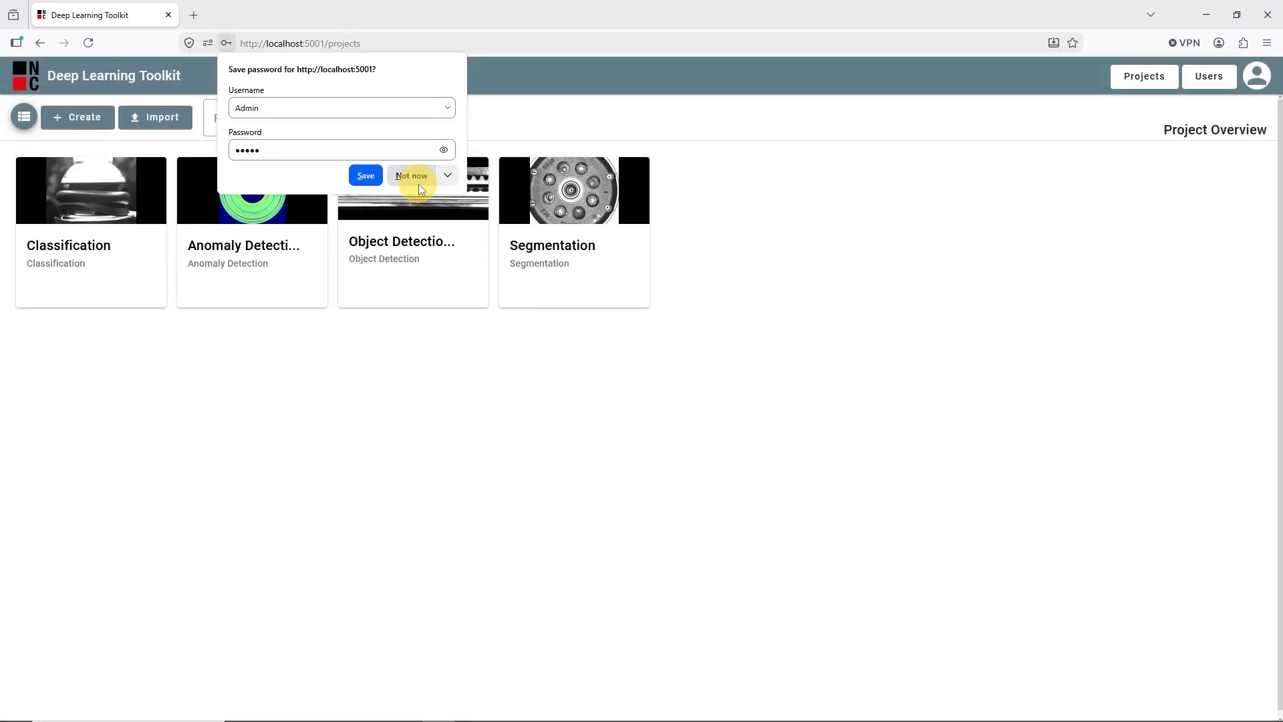
left_click(413, 176)
left_click(415, 182)
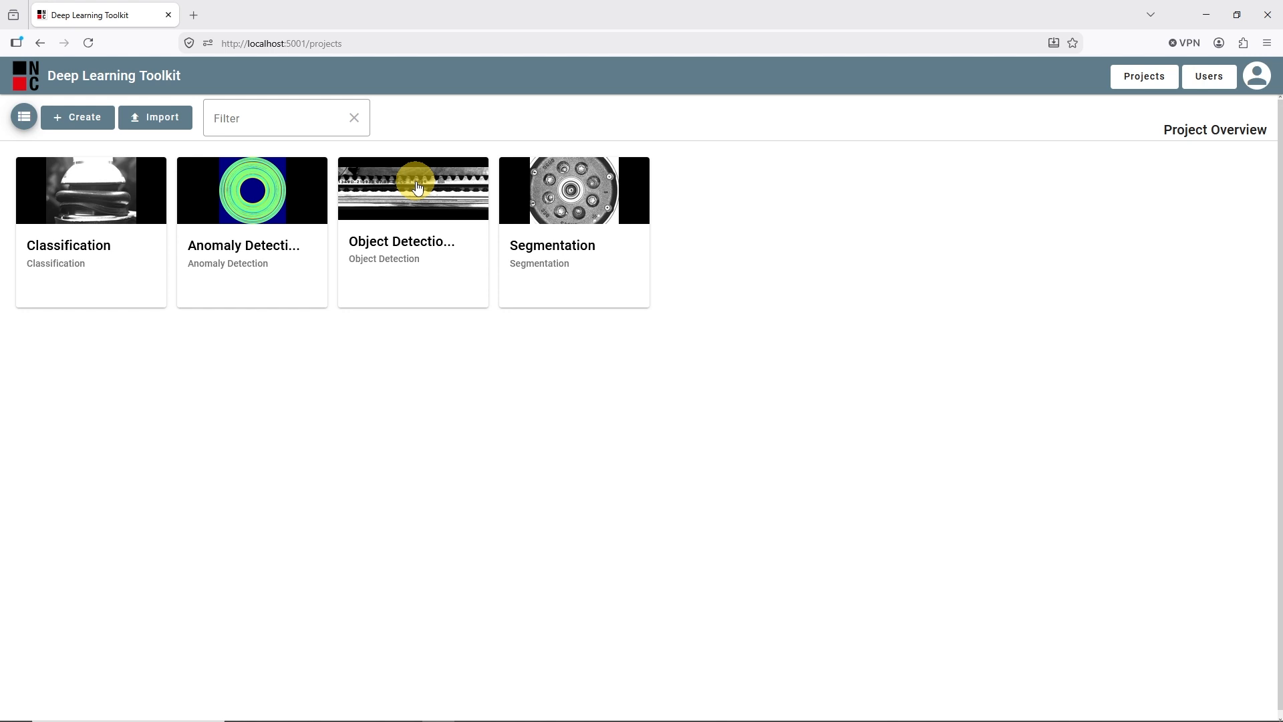
Start a new user in the user overview with the username Tutorial, the Operator role, and the account password entered and repeated
mouse_move(100, 200)
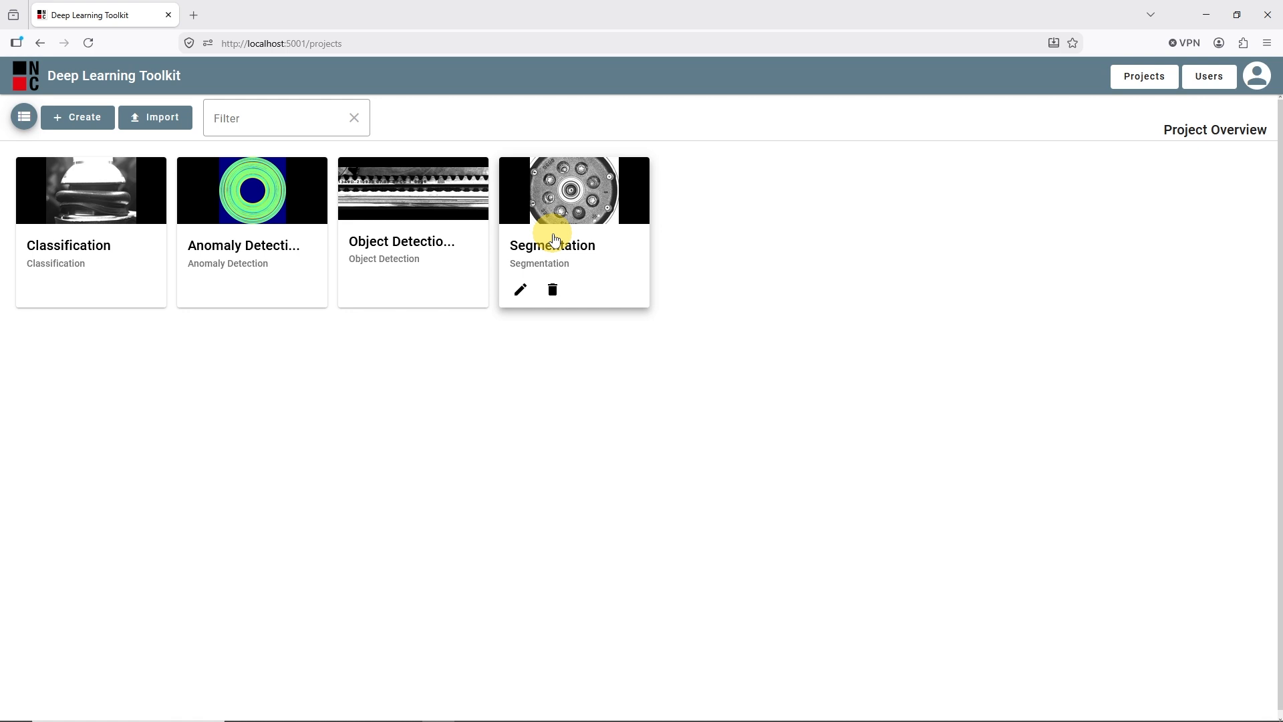
left_click(1204, 80)
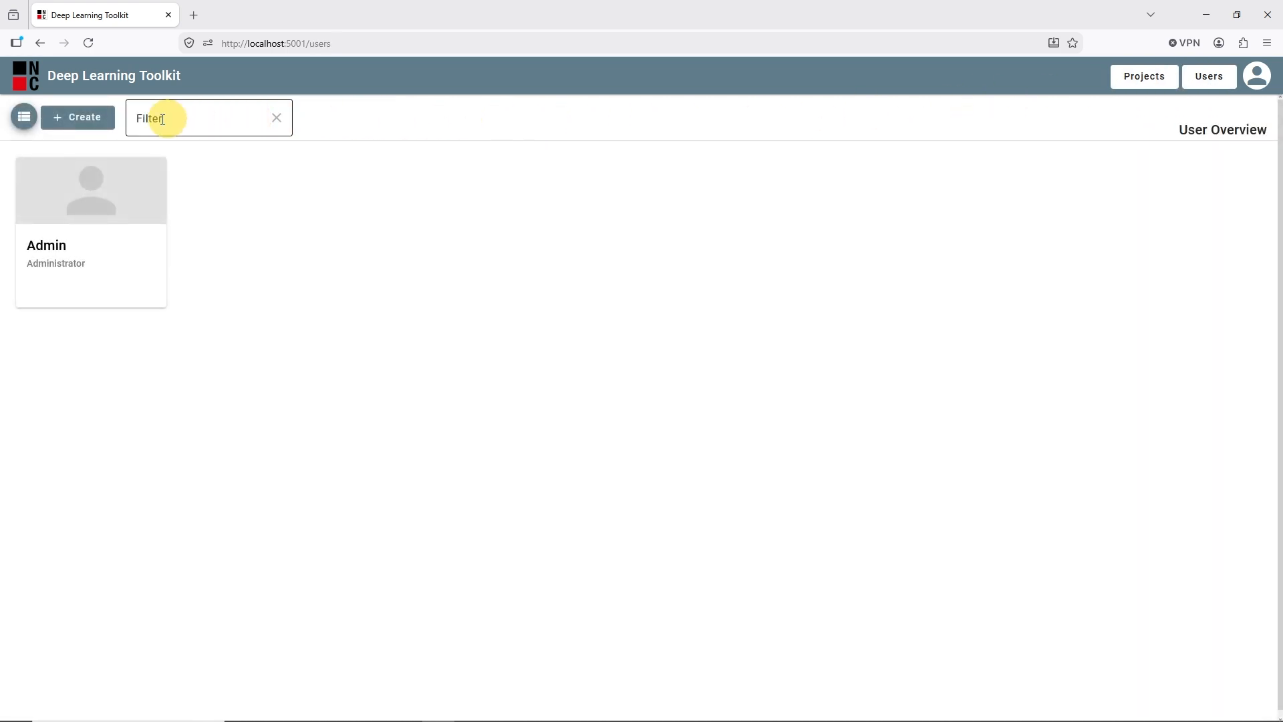
left_click(96, 119)
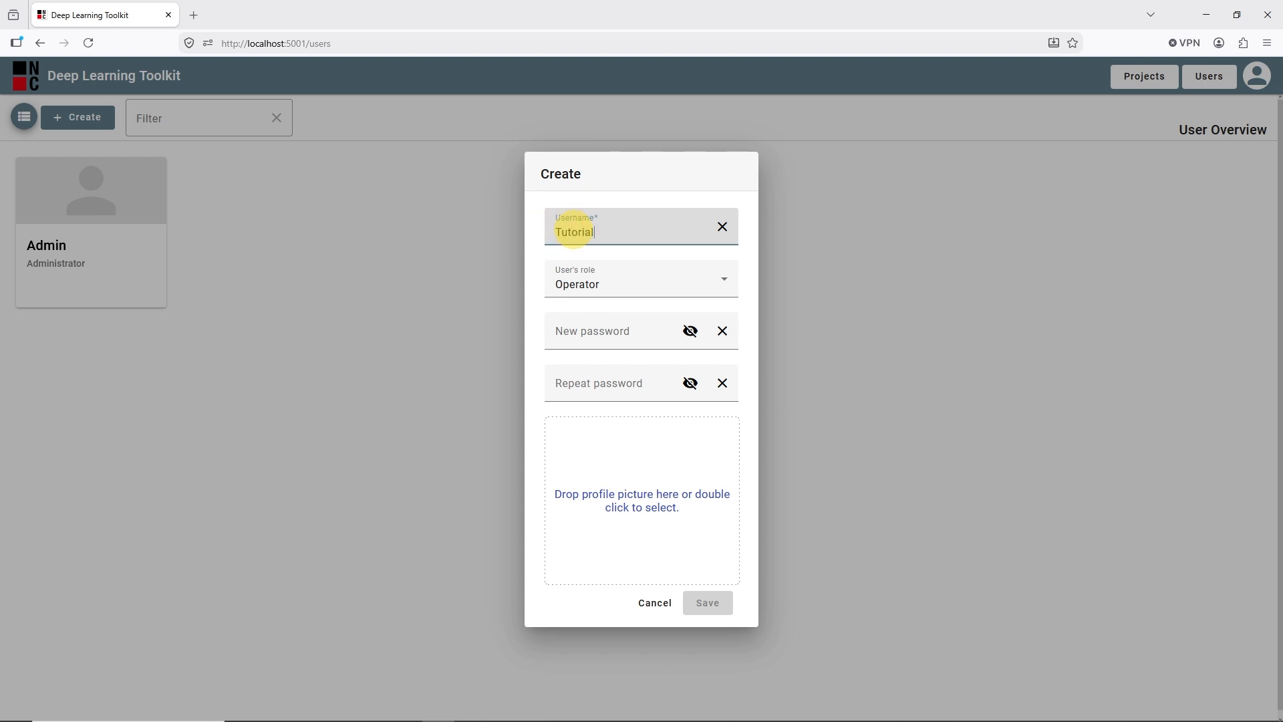
left_click(580, 330)
type("•••••")
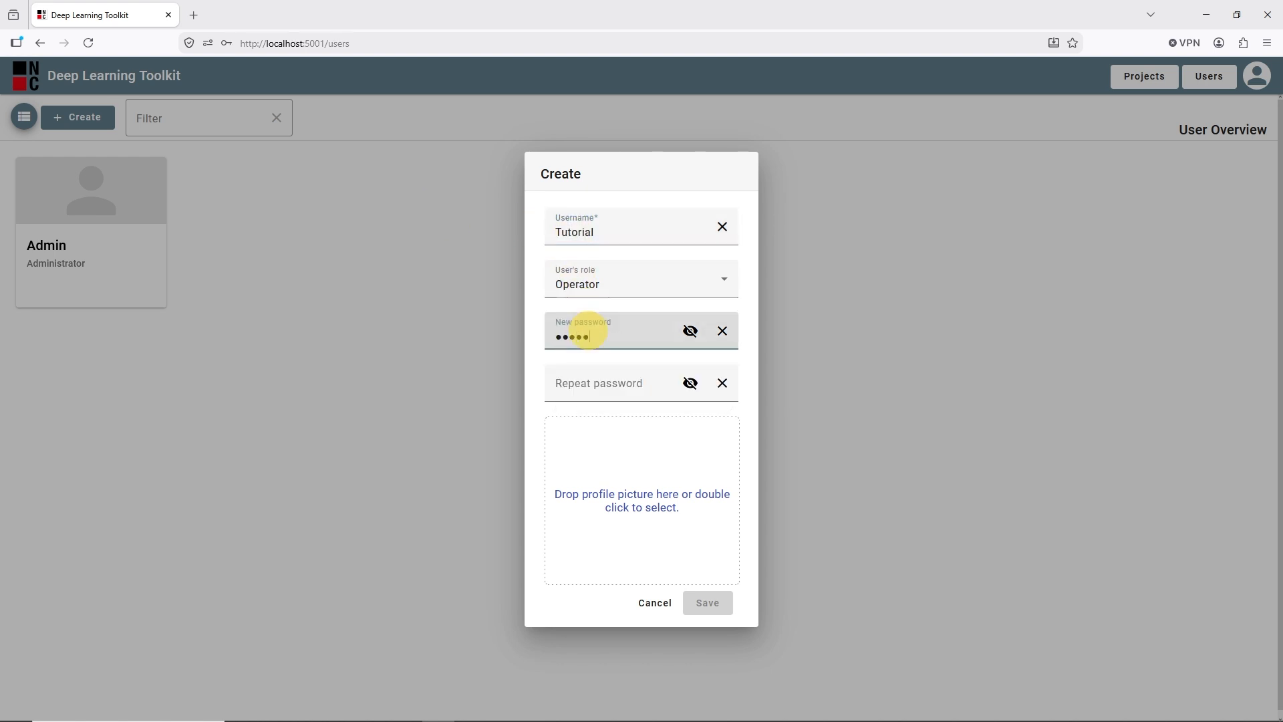
left_click(591, 381)
type("•••••")
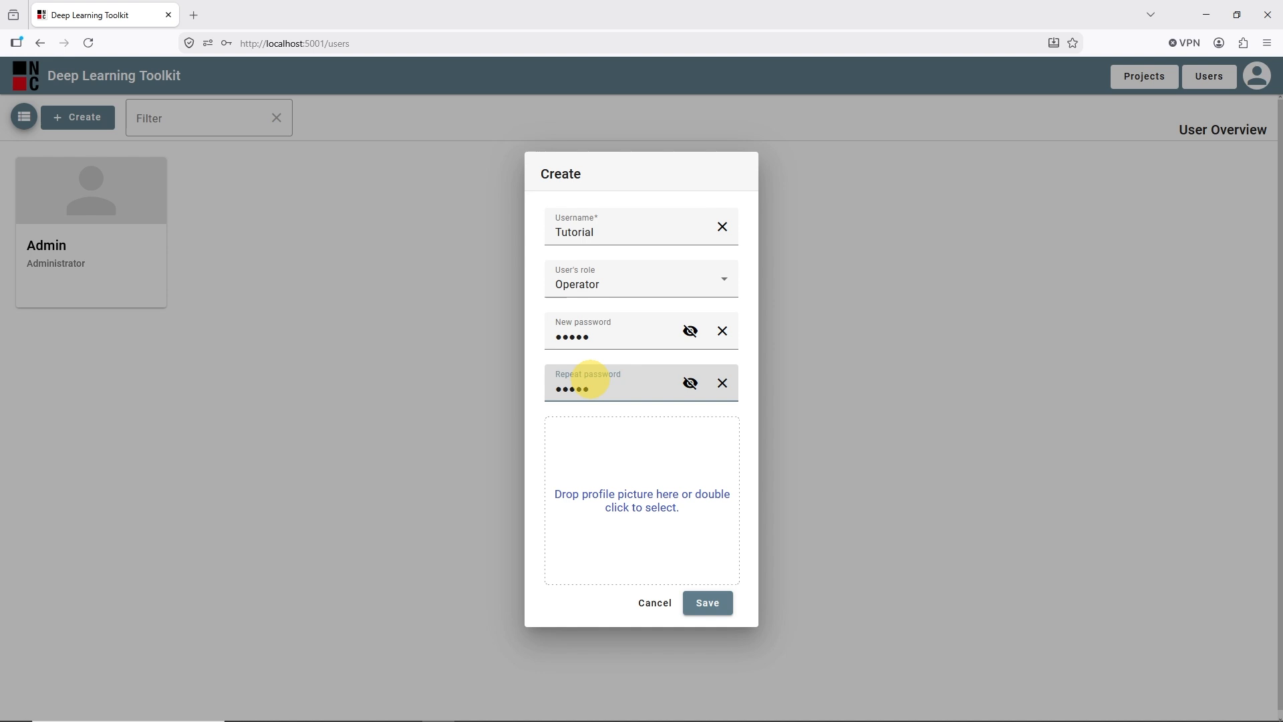
left_click(641, 286)
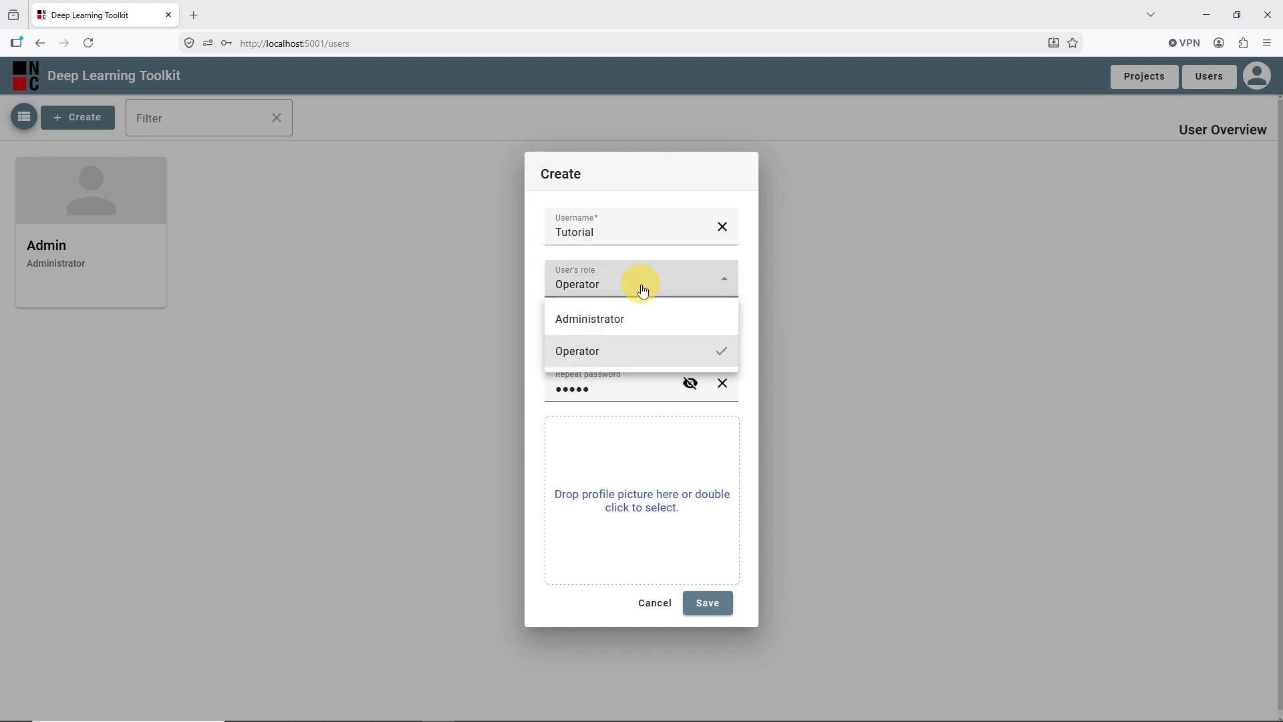
left_click(632, 356)
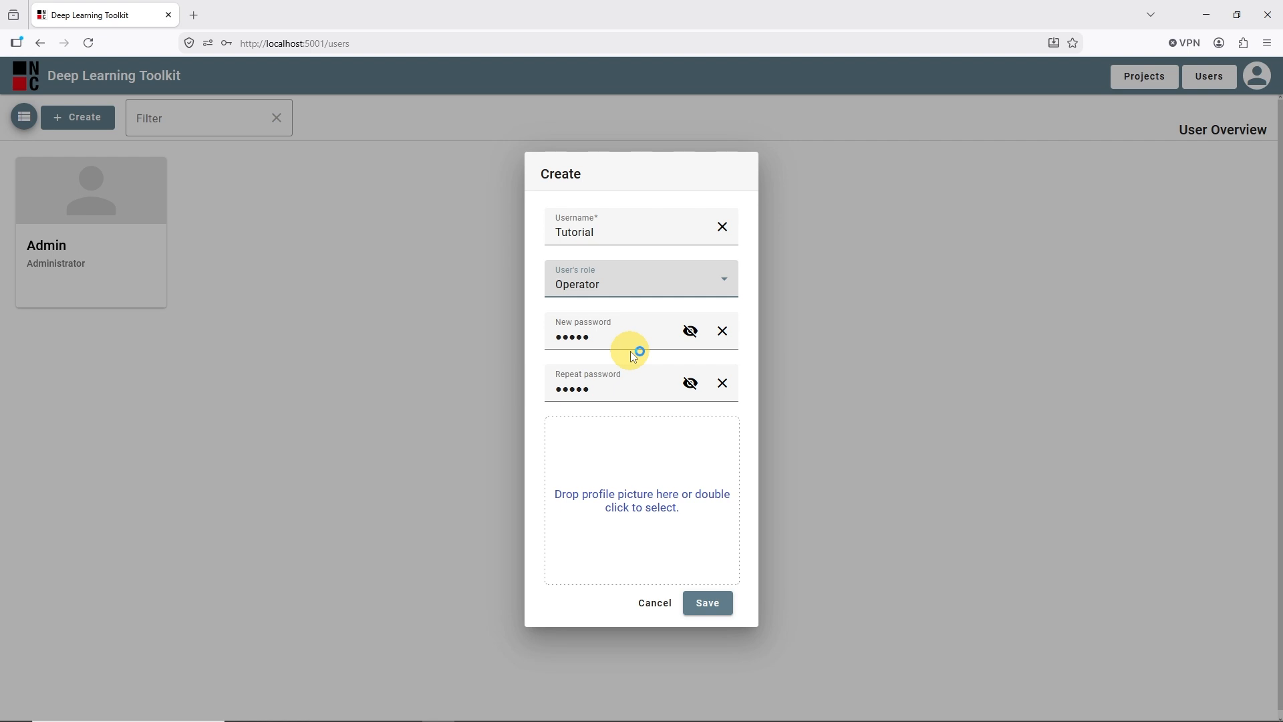
Add the portrait PNG from the Pictures folder as the profile picture and save the new user without storing its password in the browser
mouse_move(323, 708)
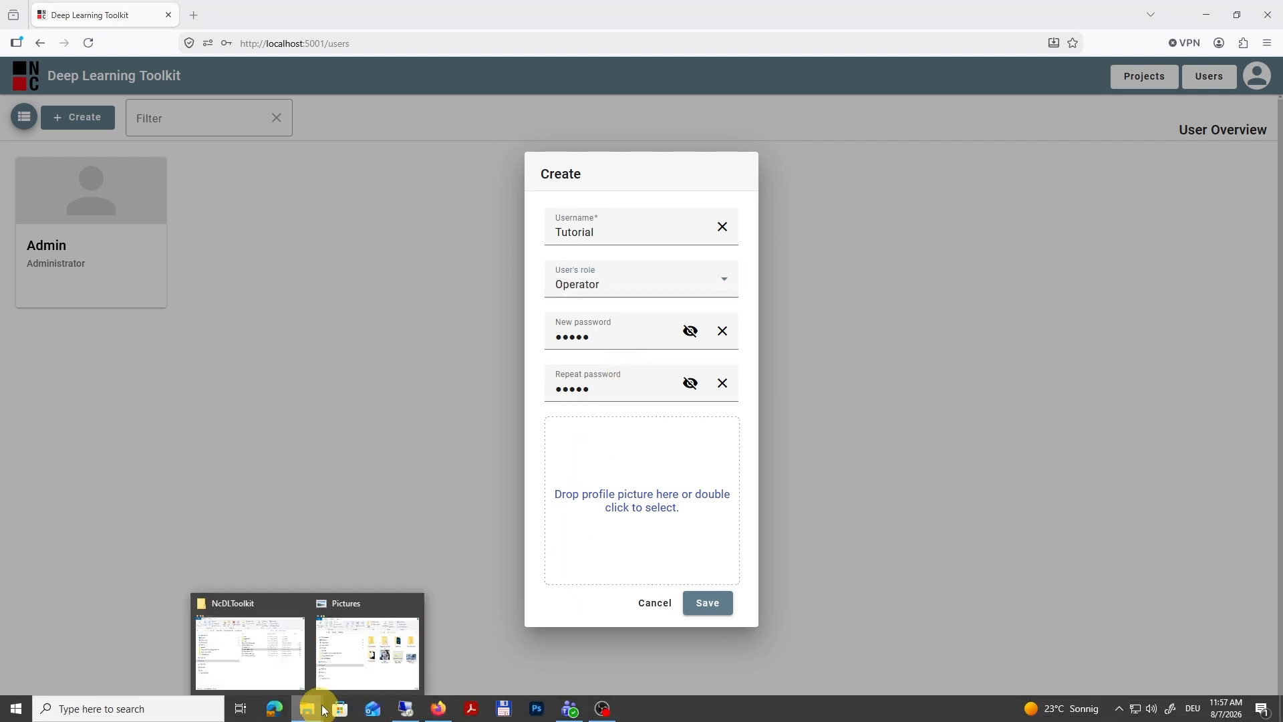
left_click(368, 652)
left_click_drag(636, 123, 804, 29)
left_click(819, 274)
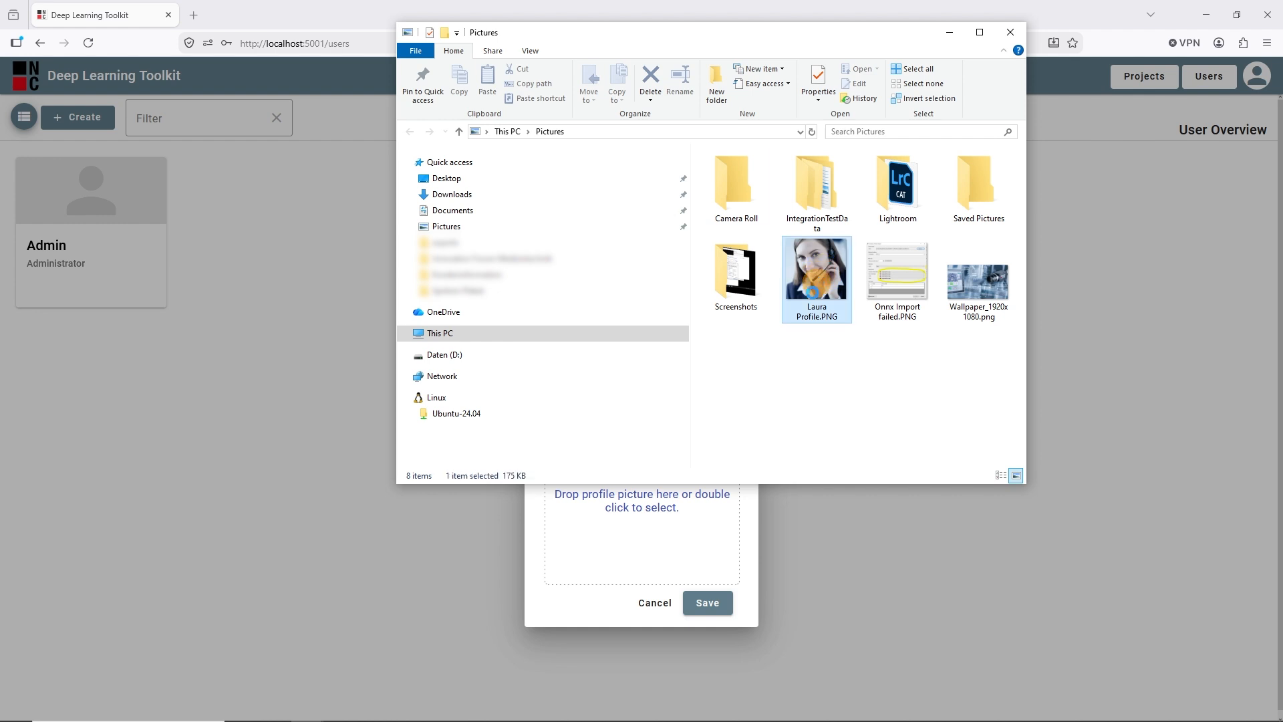
left_click_drag(817, 274, 647, 532)
left_click(605, 600)
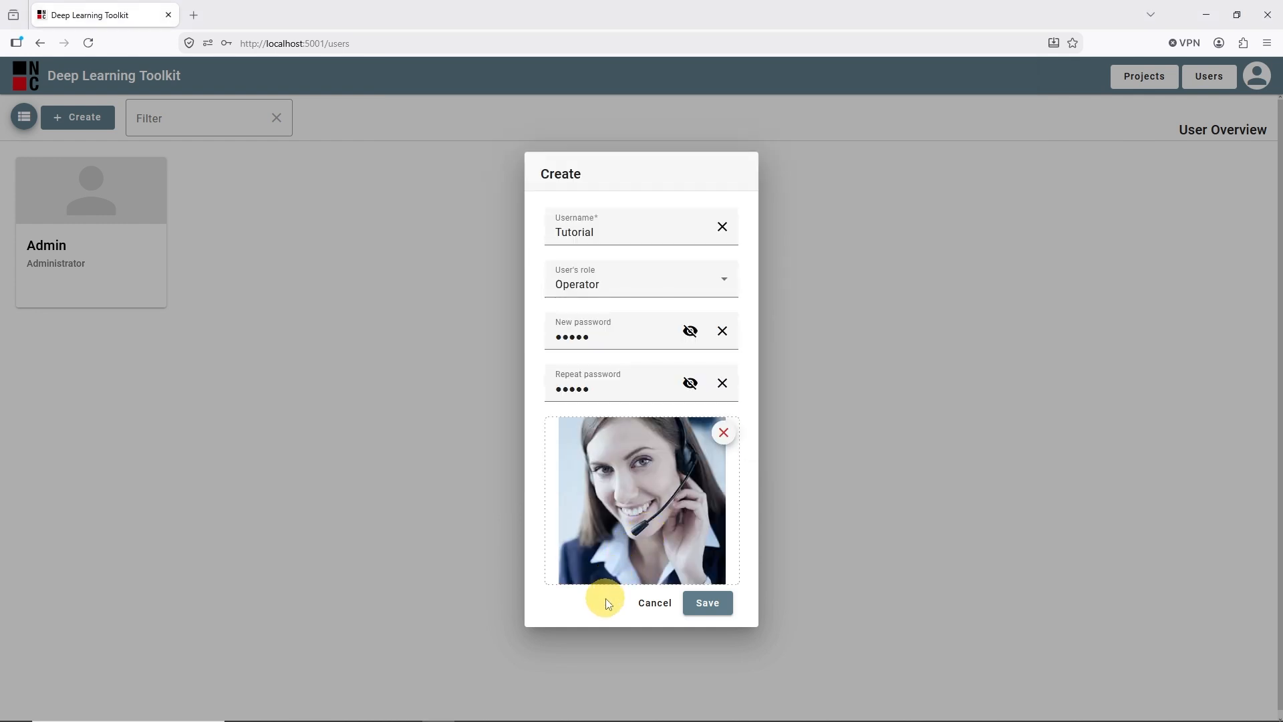
left_click(703, 601)
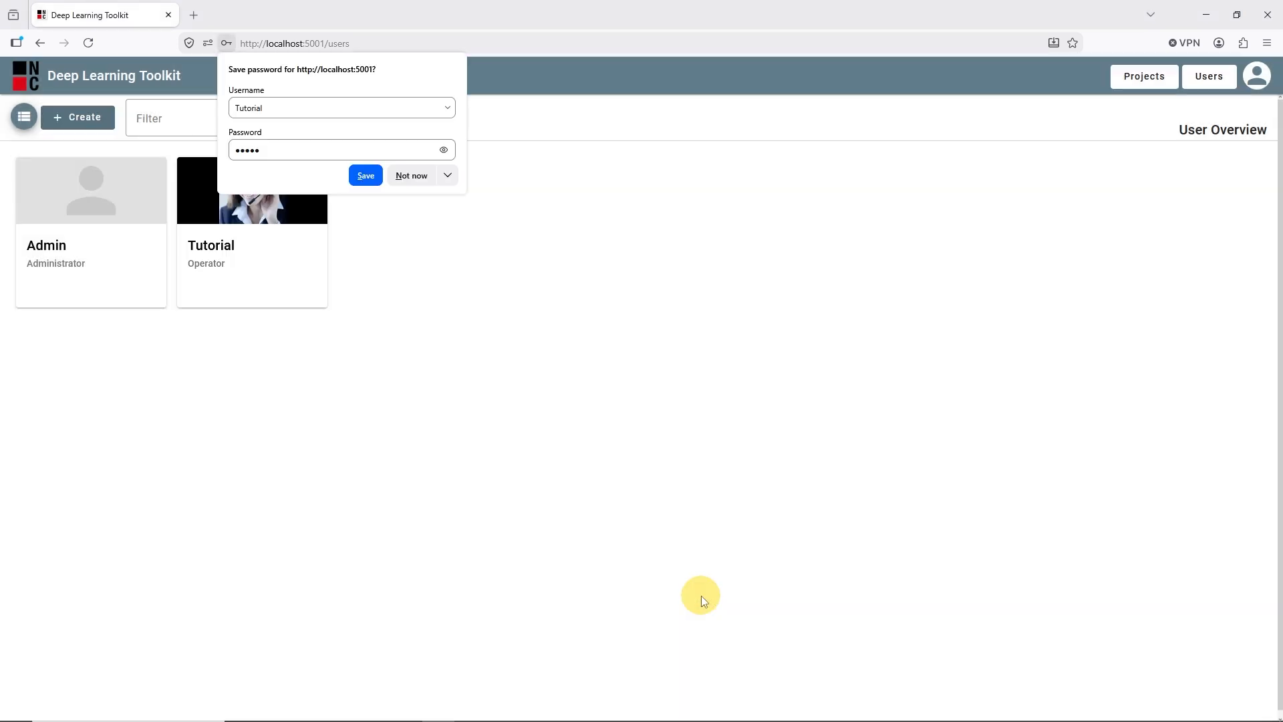
left_click(405, 175)
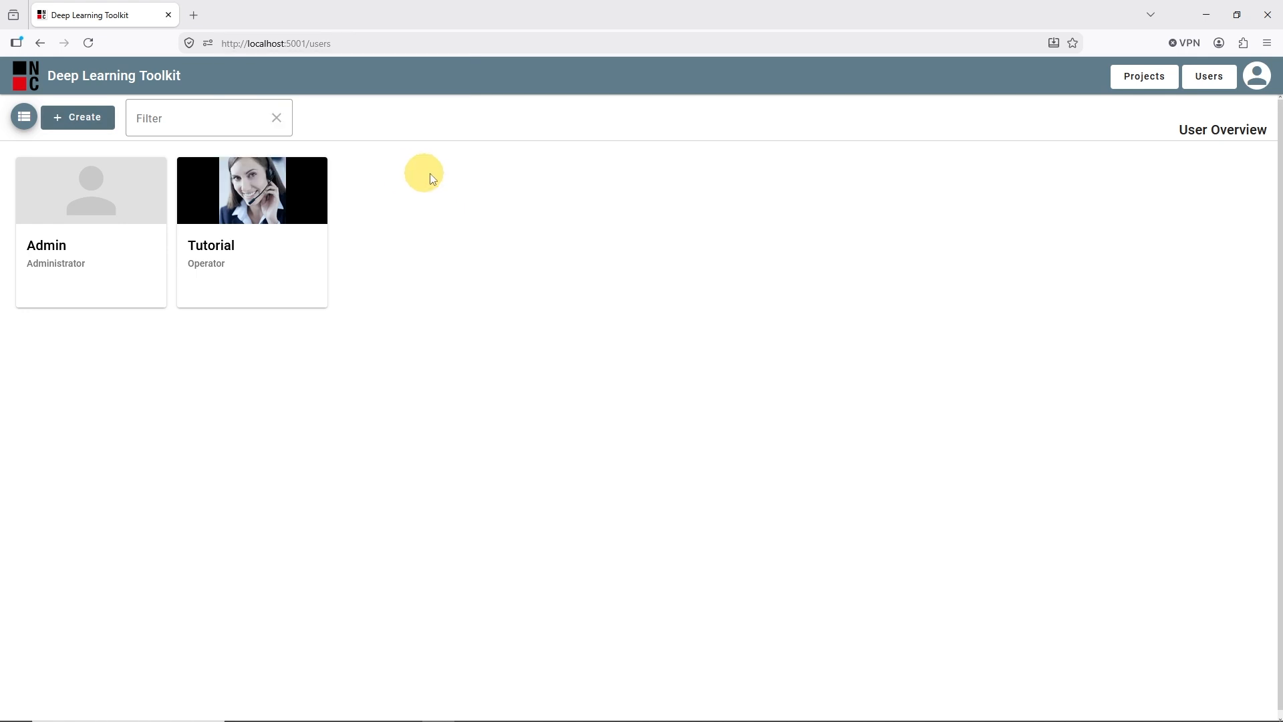
Log out of the Admin account and log in as Tutorial with the account password, declining to save it in the browser
left_click(1256, 76)
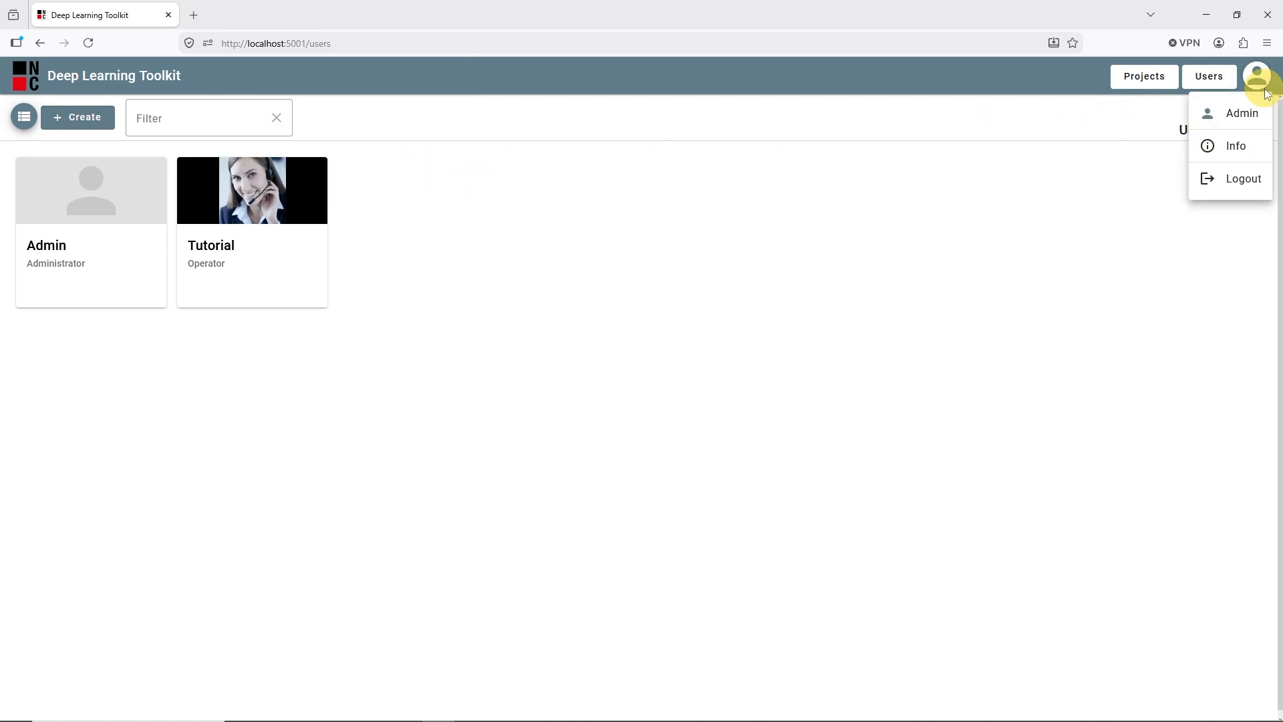
left_click(1236, 178)
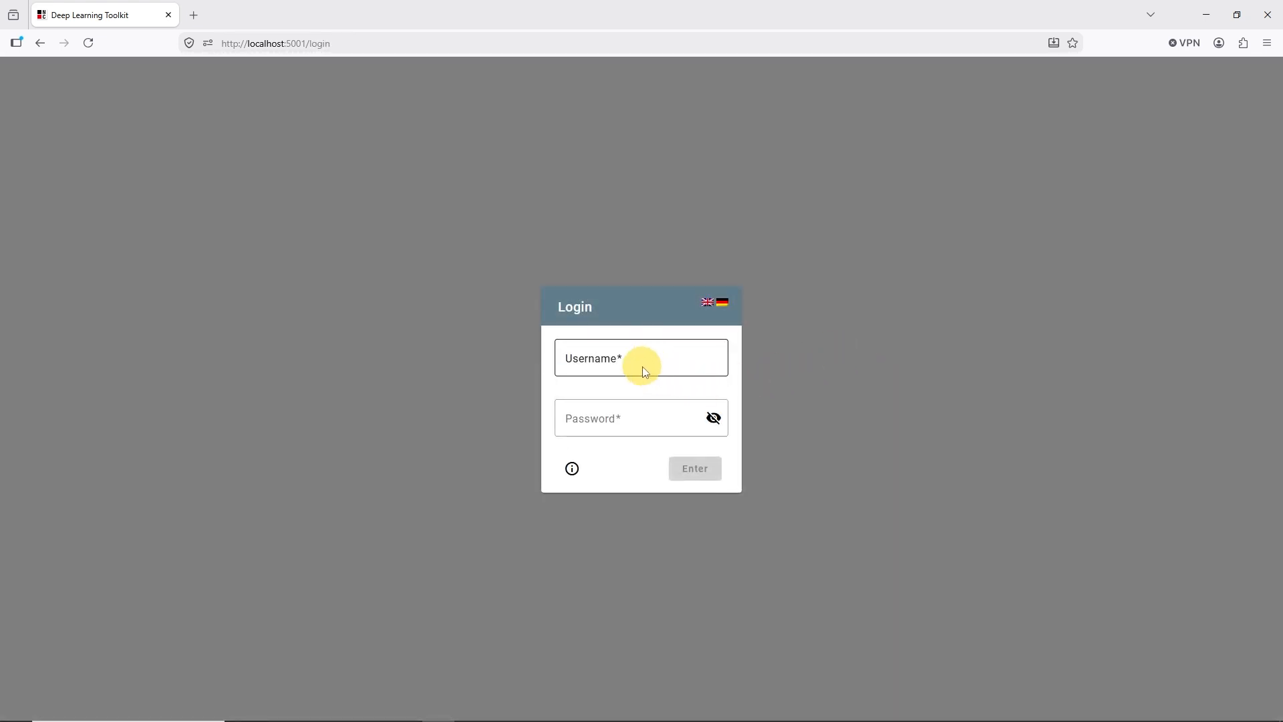
left_click(634, 365)
type("Tutorial")
key("Tab")
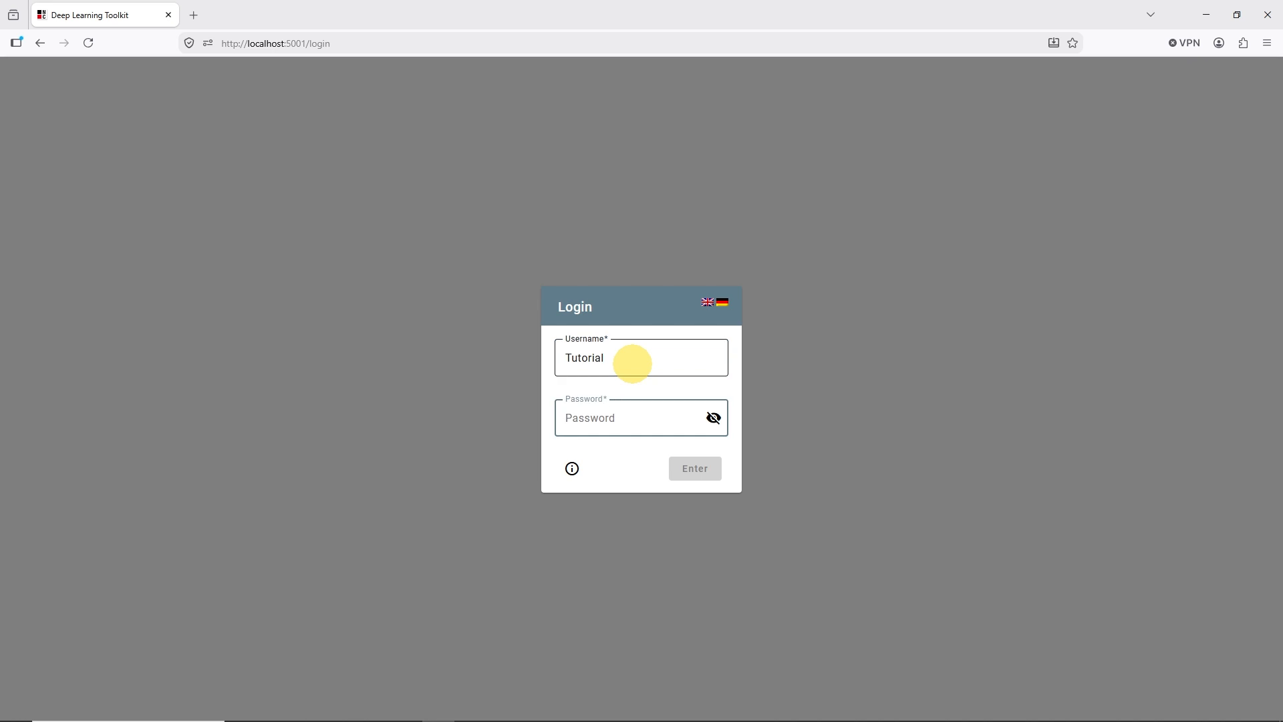
type("*****")
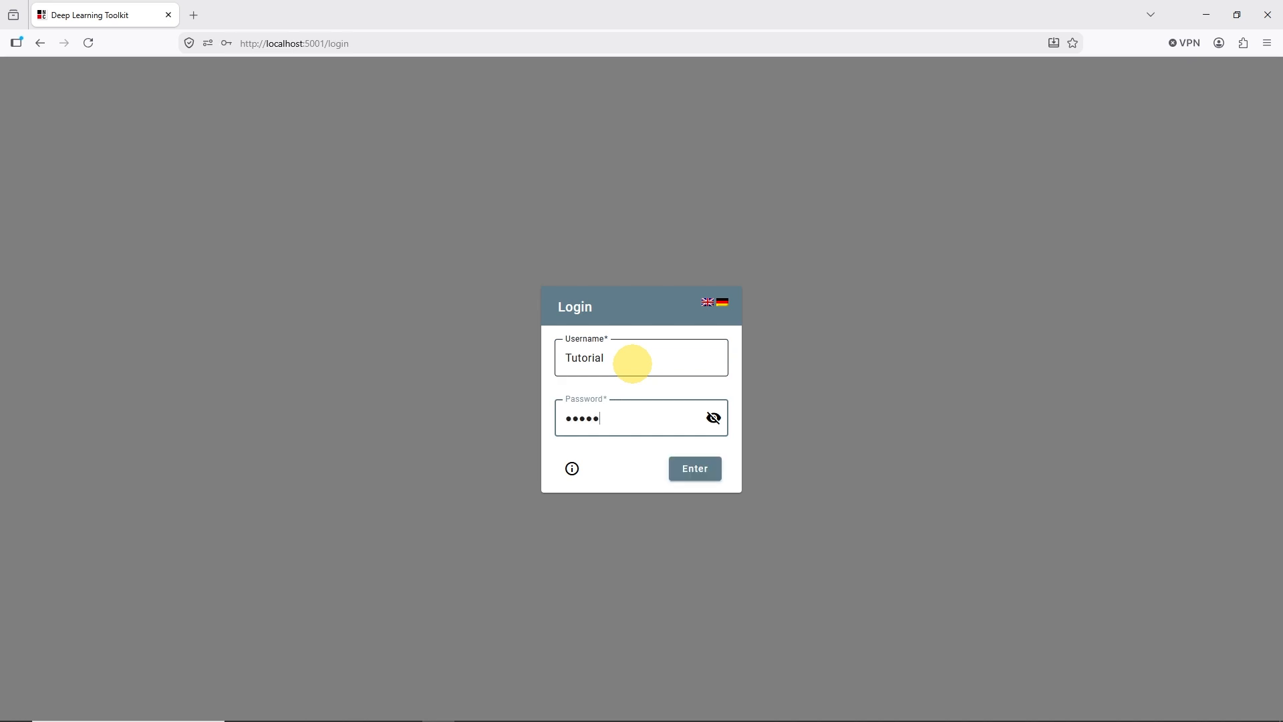
left_click(690, 473)
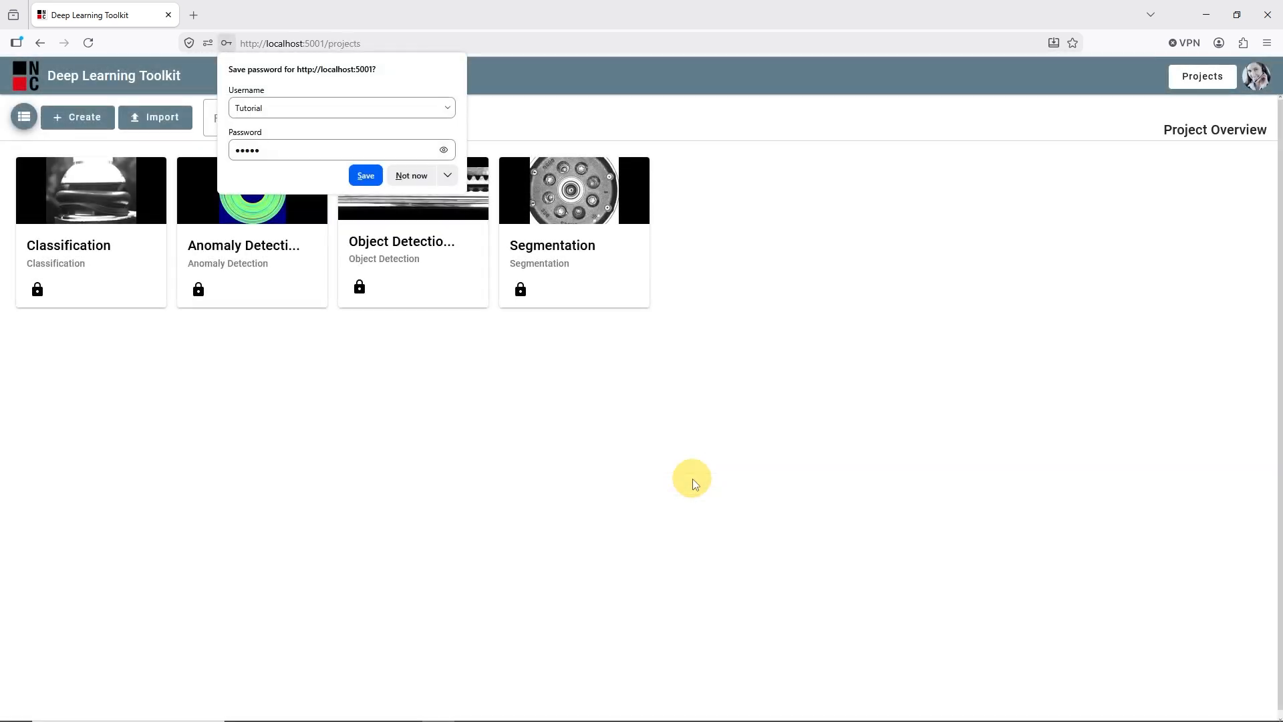
left_click(401, 177)
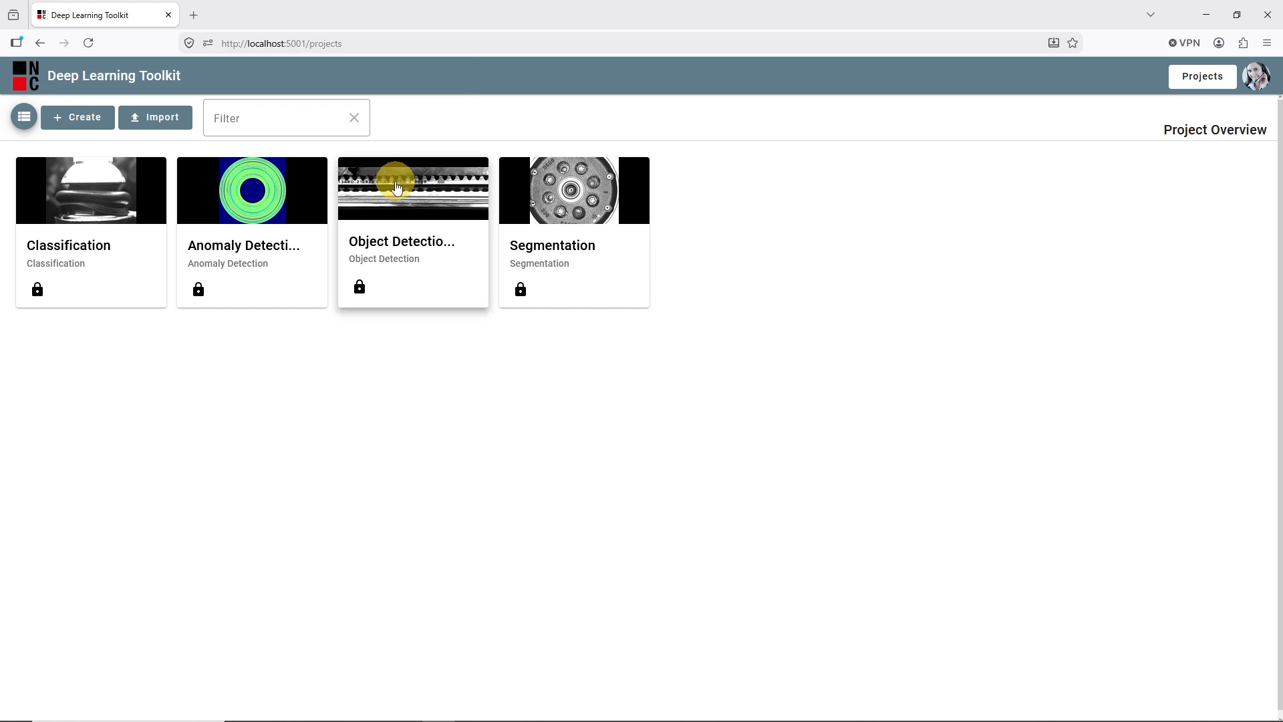
Create a project named Segmentation Tutorial of type Segmentation, with img_1.png from the SEG predict folder as its thumbnail
mouse_move(45, 298)
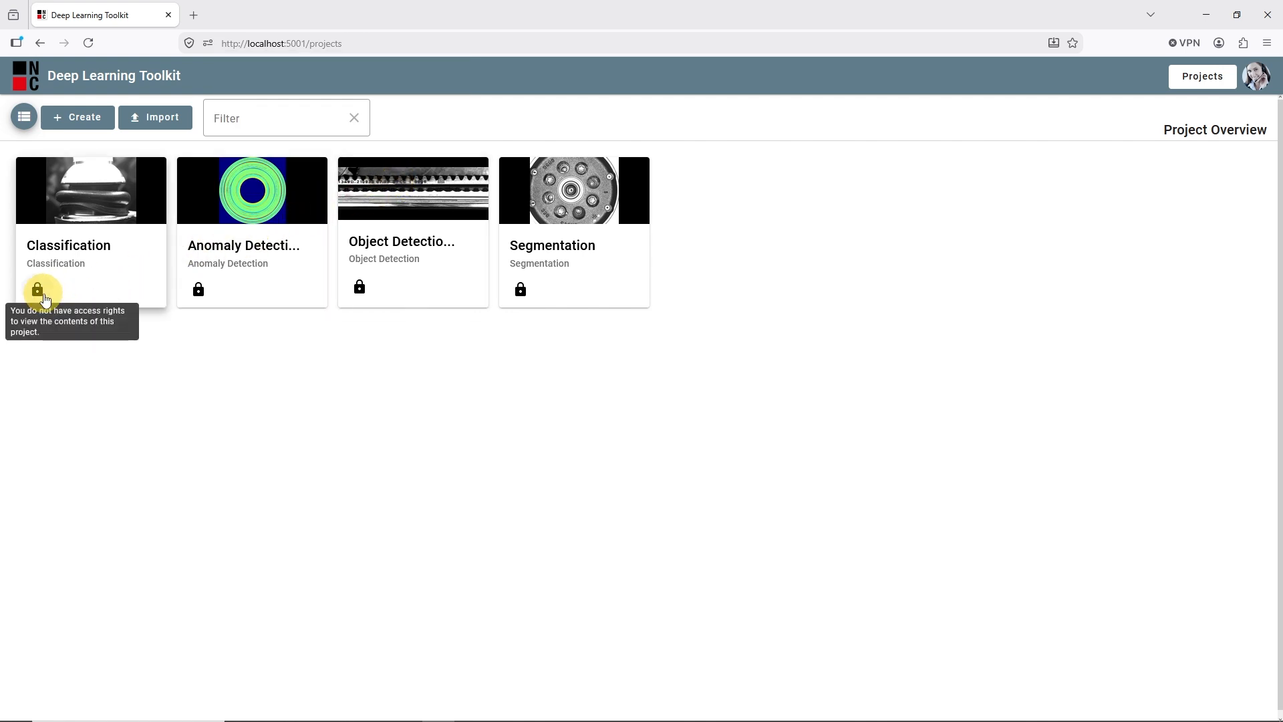
left_click(86, 120)
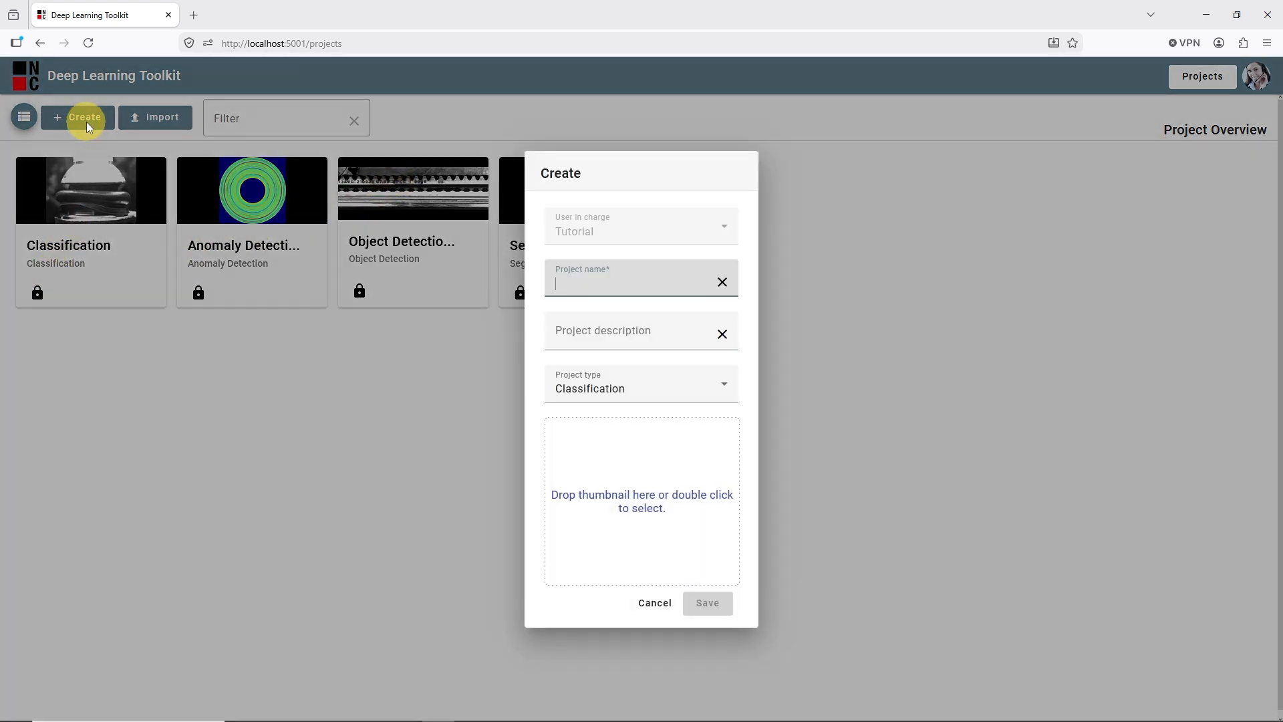
left_click(566, 286)
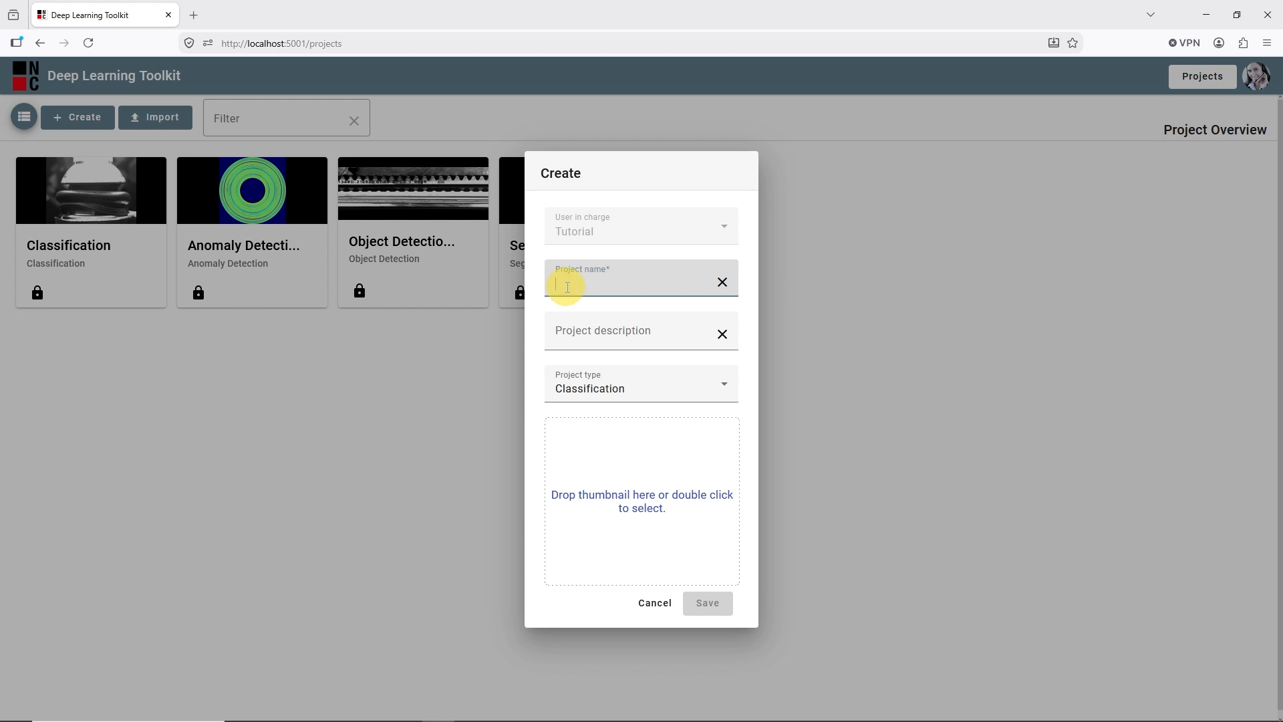
type("Segmentatio")
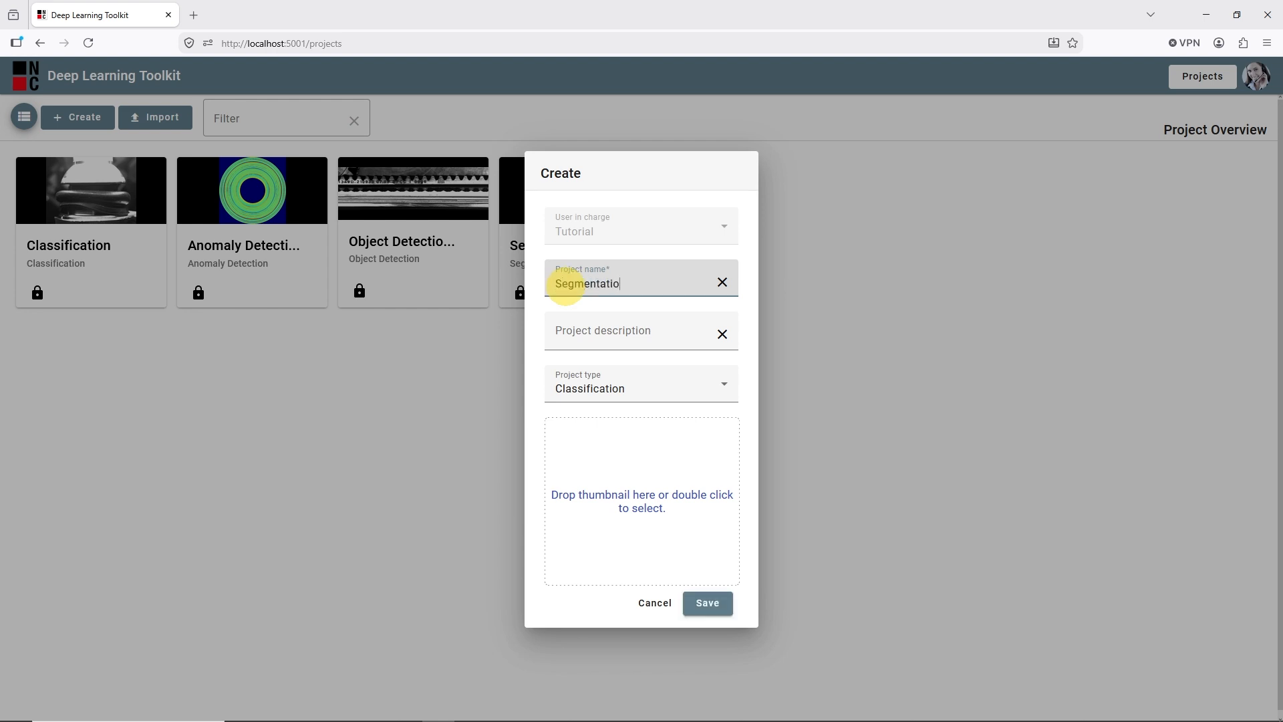
type("n Tutorial")
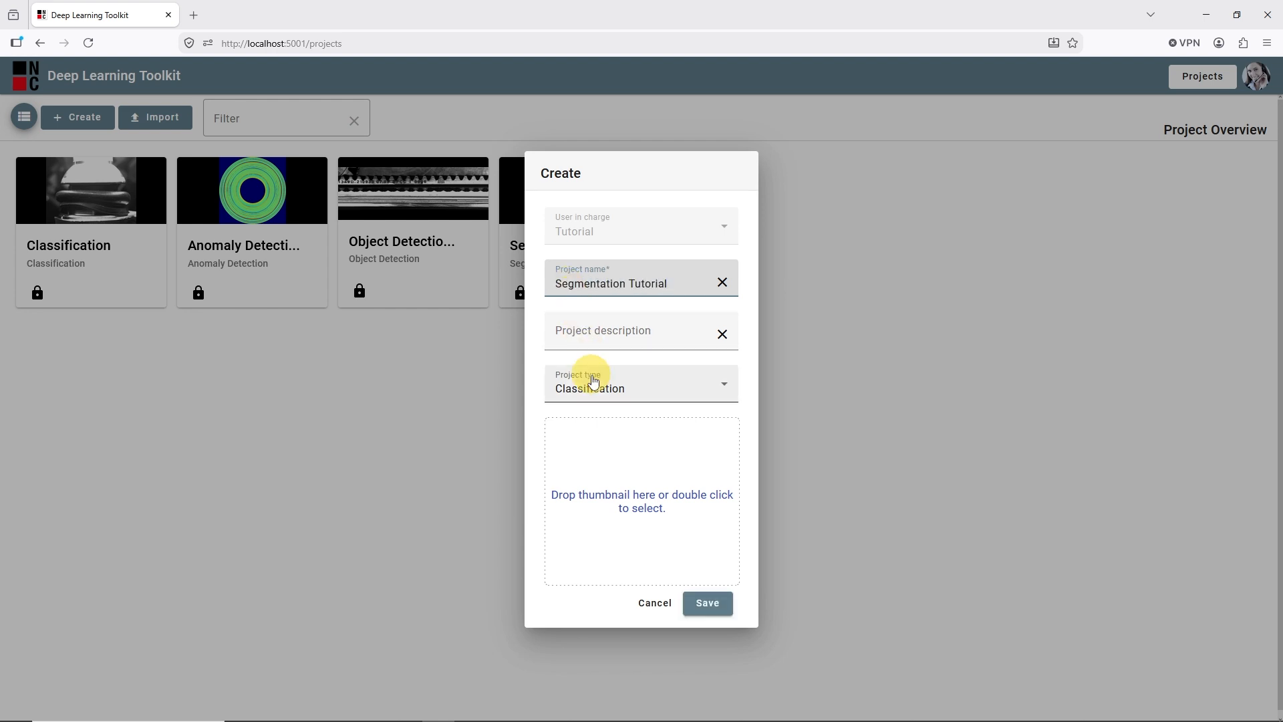
left_click(593, 390)
left_click(590, 519)
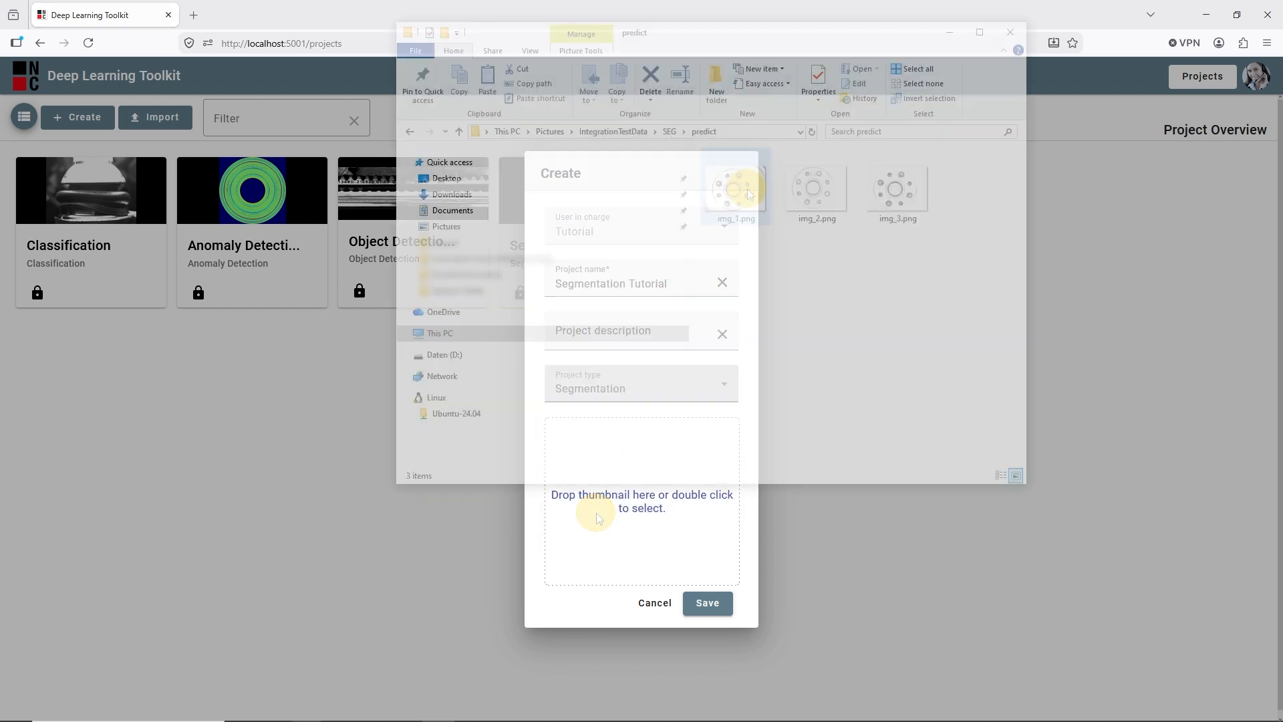
left_click_drag(749, 193, 663, 532)
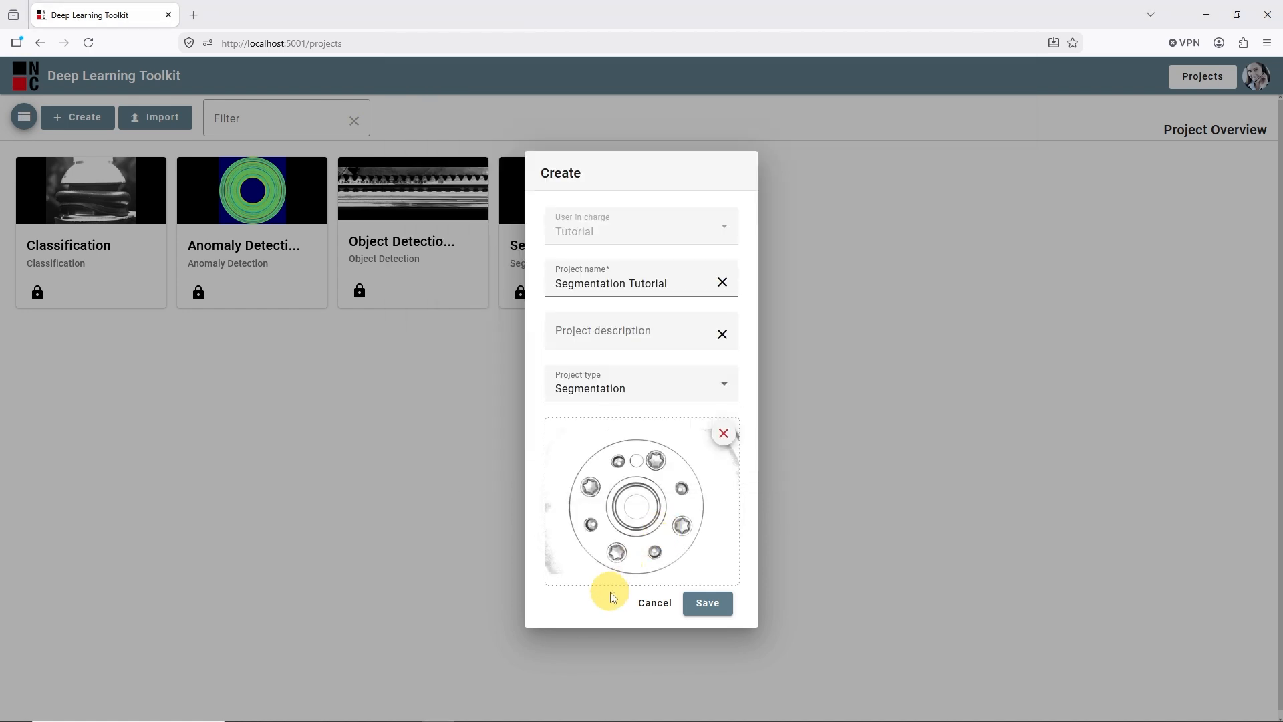
left_click(709, 602)
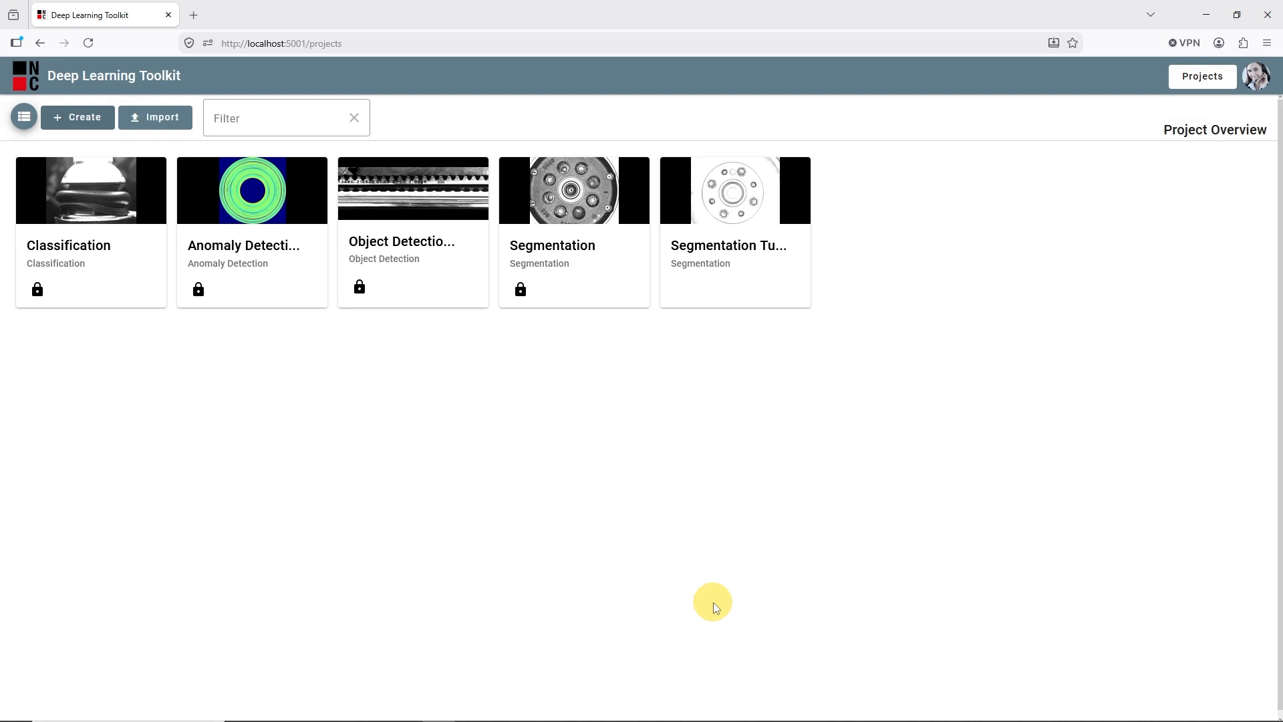
Open the dataset of the Segmentation Tutorial project and start adding images assigned to the training subset
left_click(736, 244)
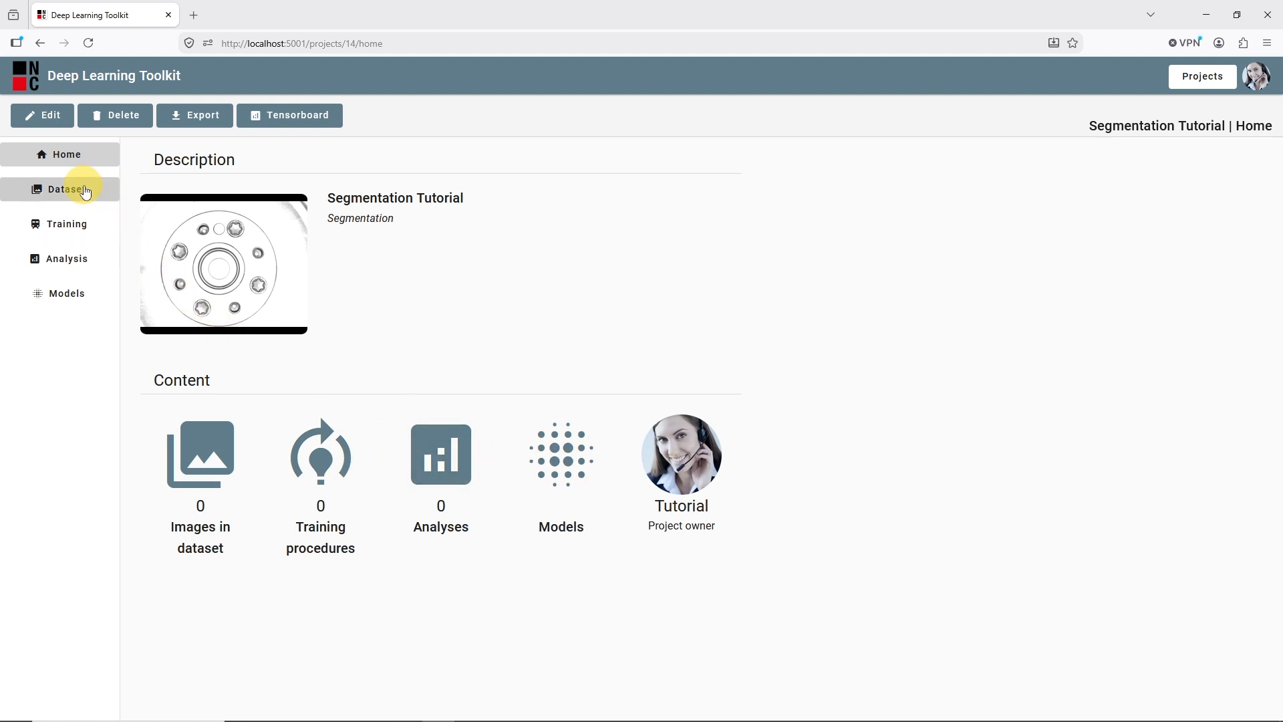
left_click(85, 191)
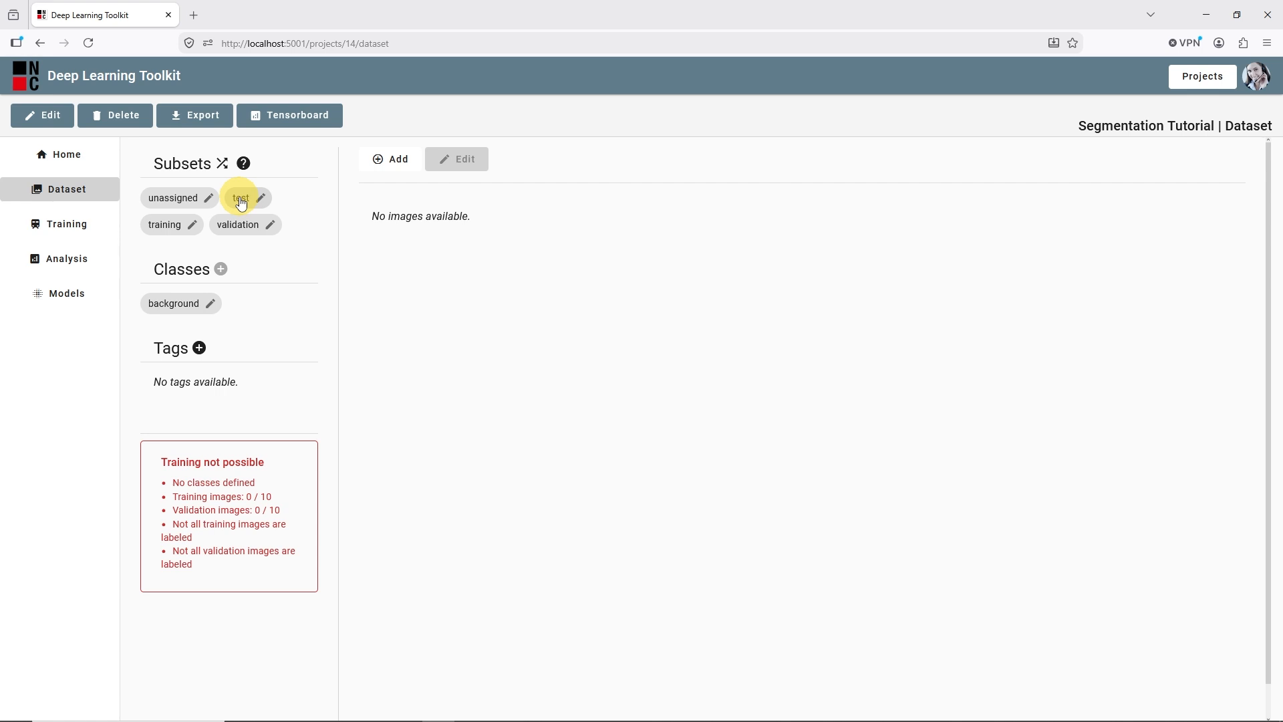
left_click(380, 163)
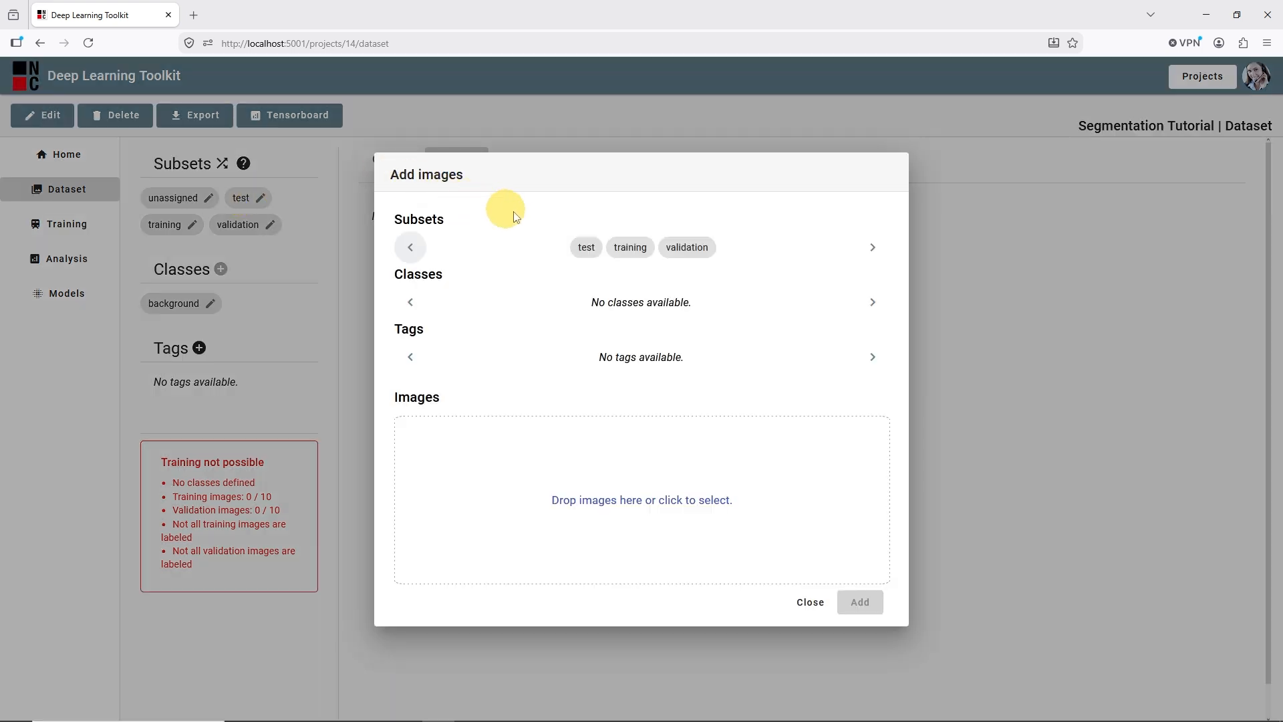
left_click(622, 249)
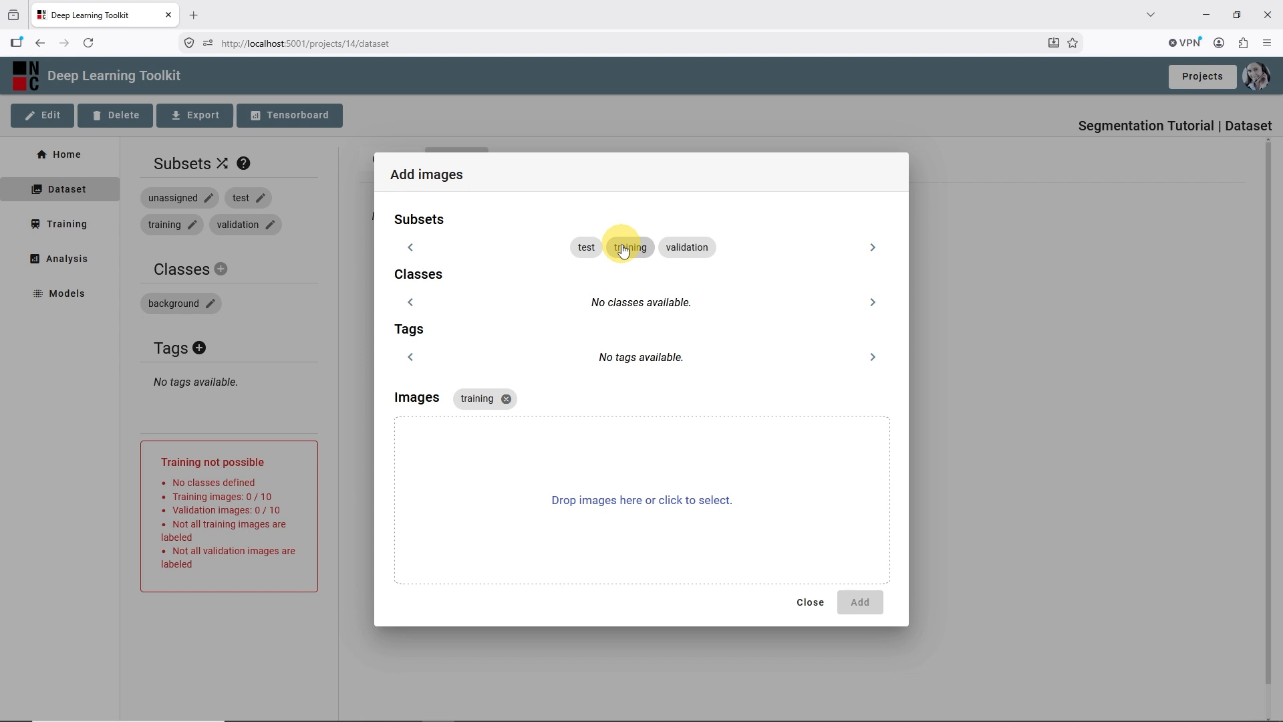
Add img_1.png, img_2.png and img_3.png from the predict folder to the training subset, accepting the background class assignment
mouse_move(315, 715)
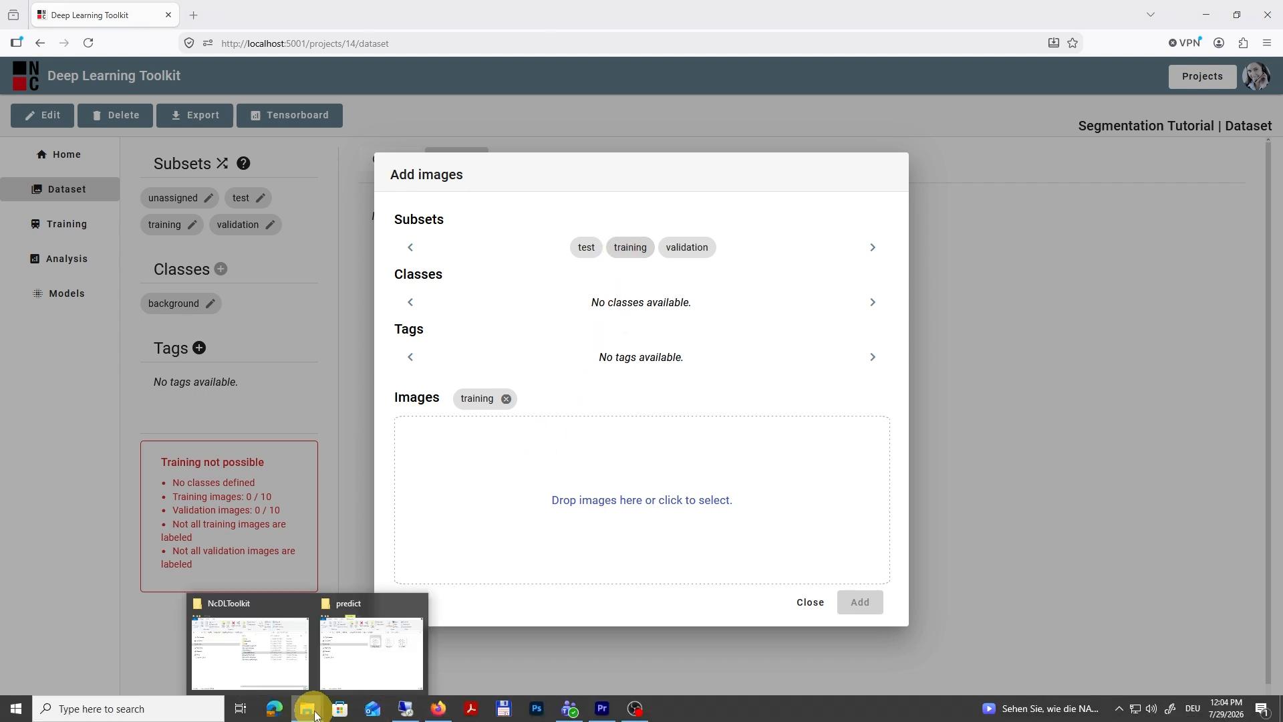
left_click(359, 656)
left_click_drag(736, 267, 901, 179)
left_click_drag(747, 202, 663, 527)
left_click(666, 445)
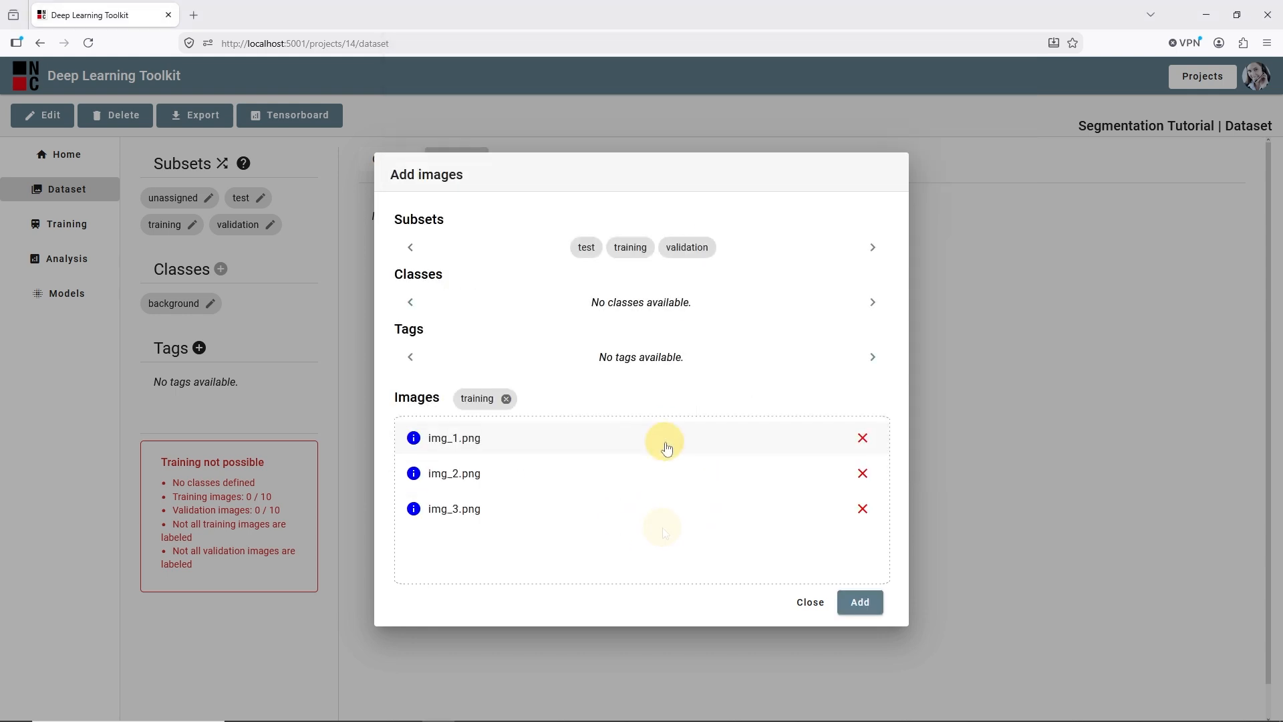
left_click(854, 603)
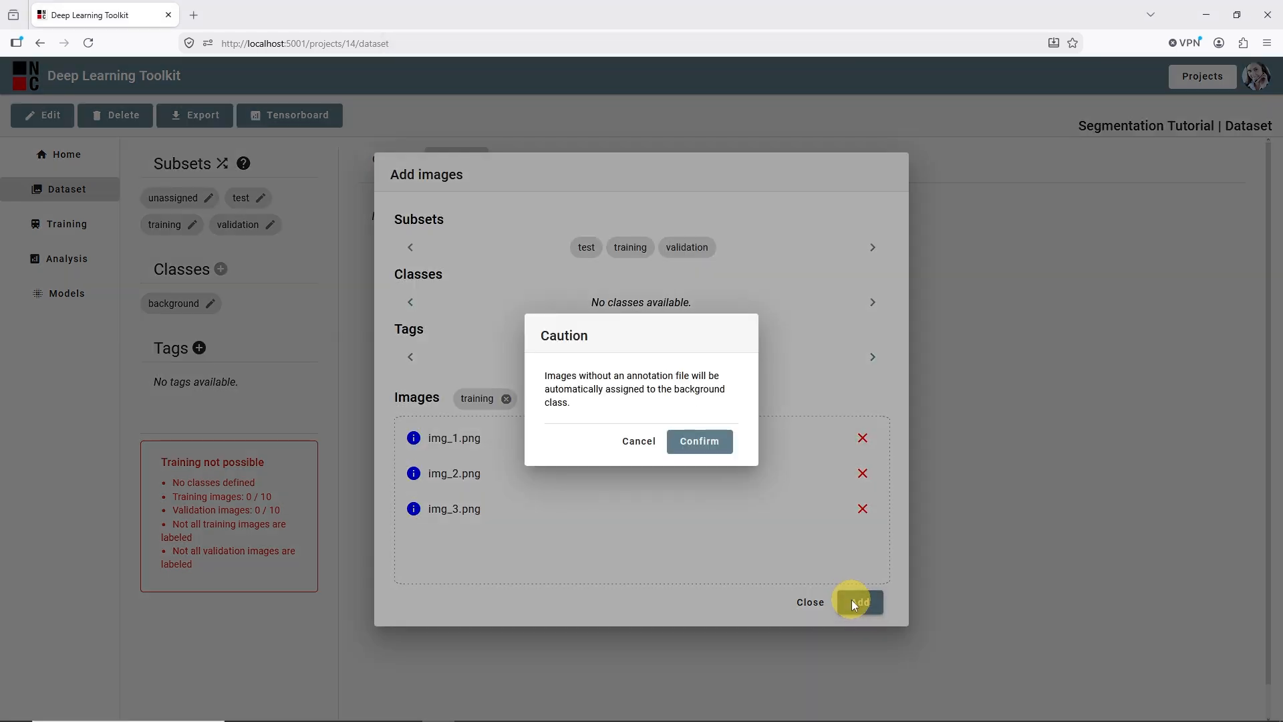
left_click(714, 453)
left_click(808, 599)
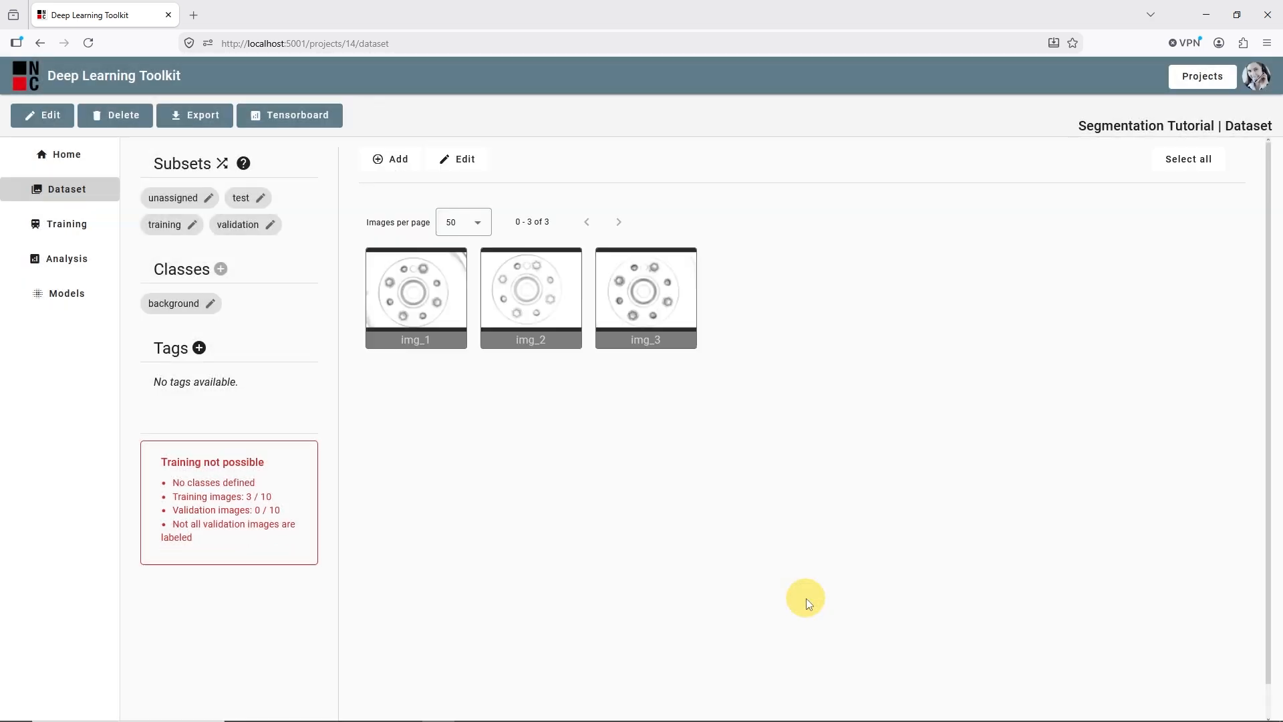
Open img_1 for annotation, draw a rectangle around the upper-right screw and assign it a new label named Screw
left_click(426, 288)
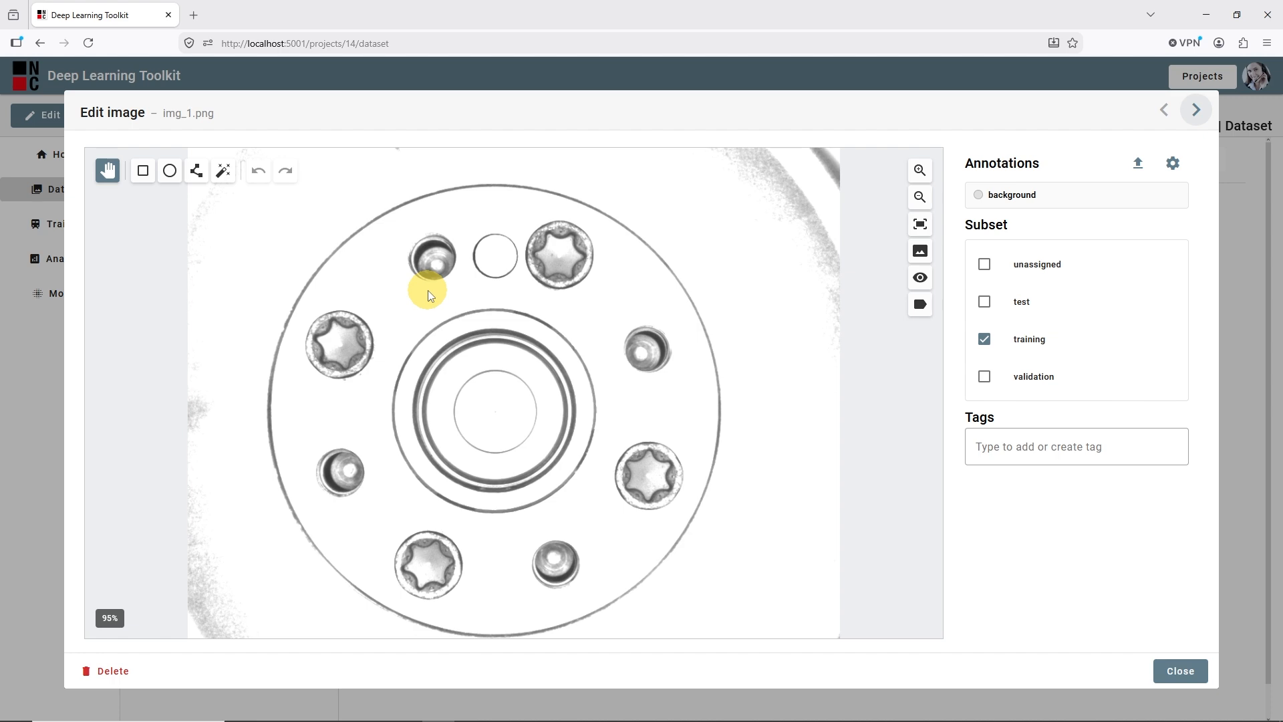
left_click(151, 176)
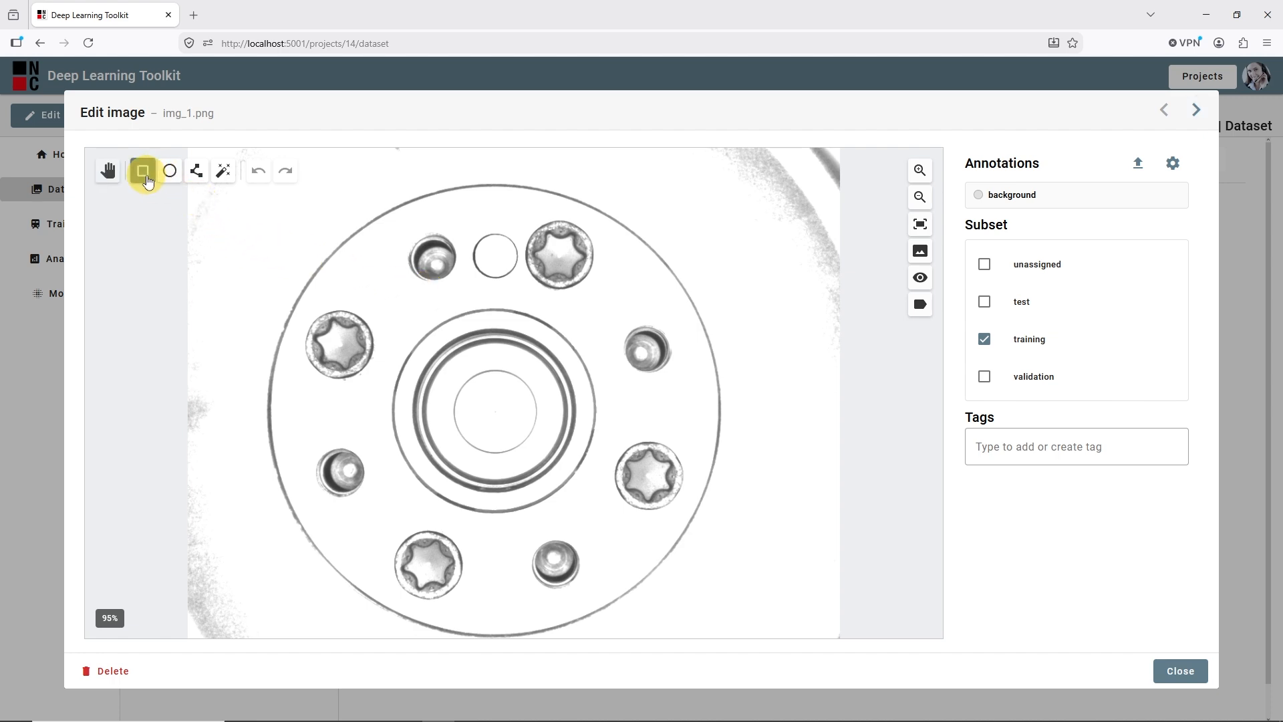
left_click_drag(522, 217, 596, 294)
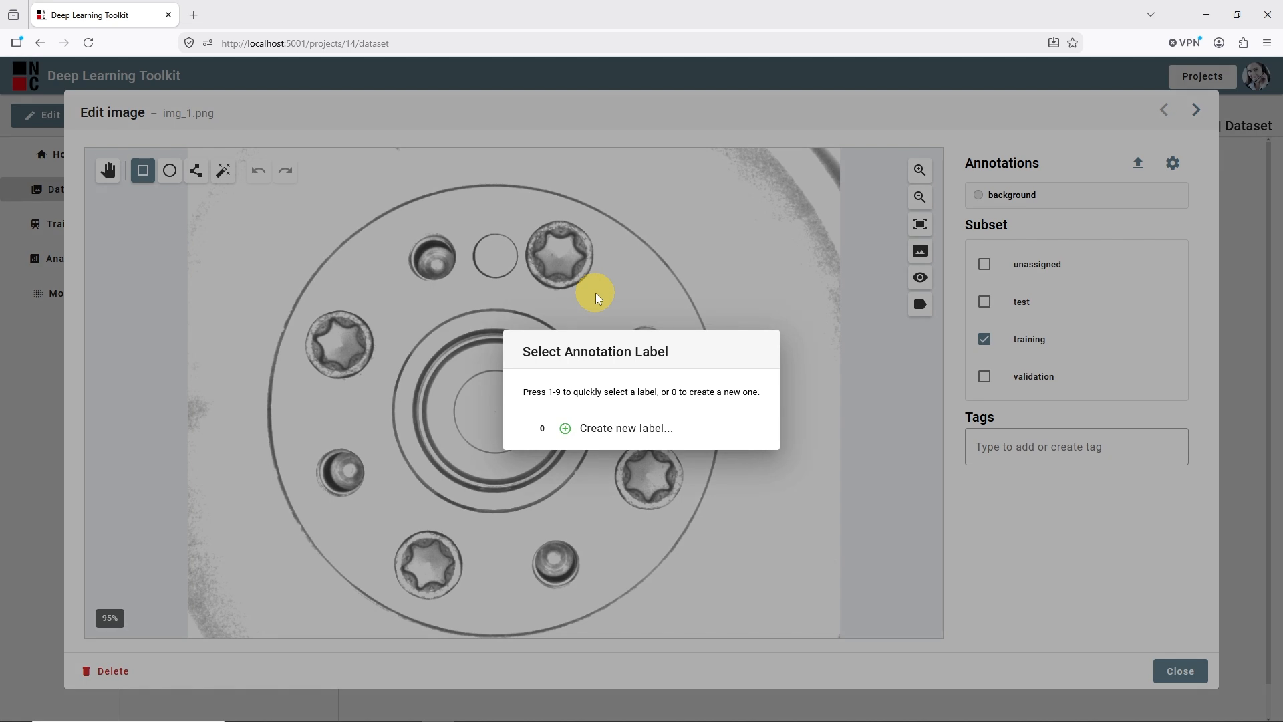
left_click(622, 427)
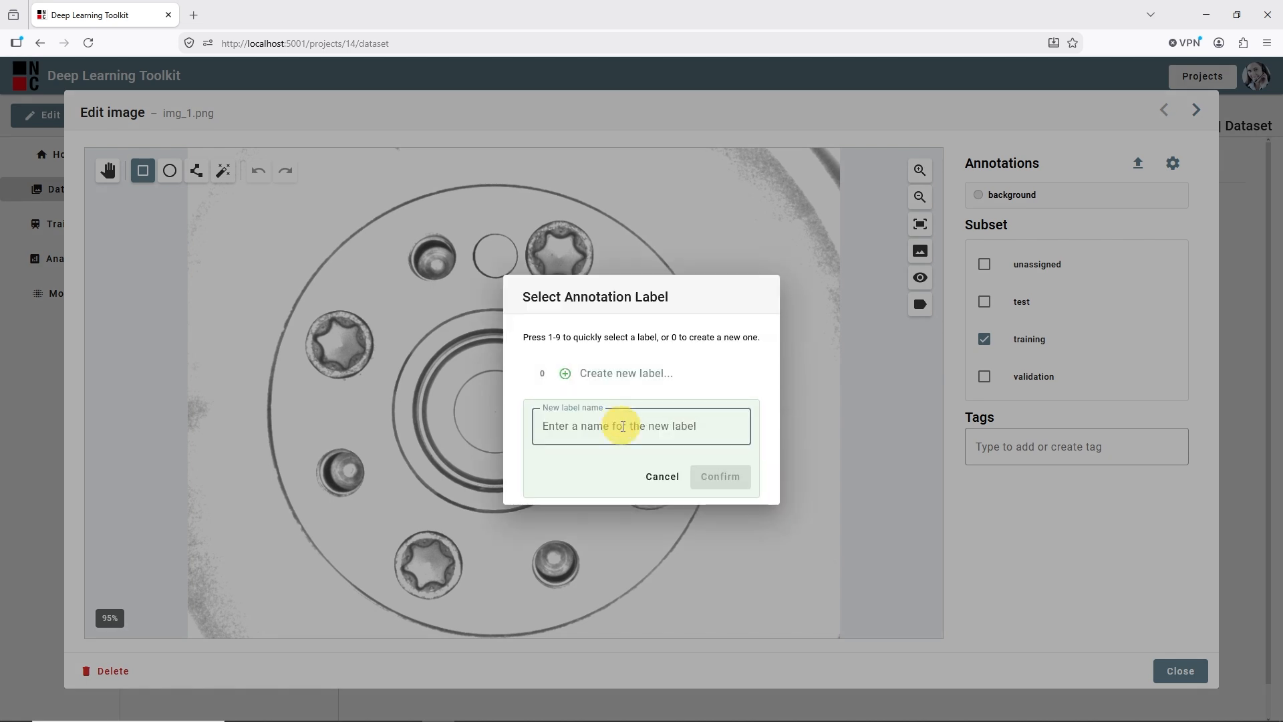
type("Screw")
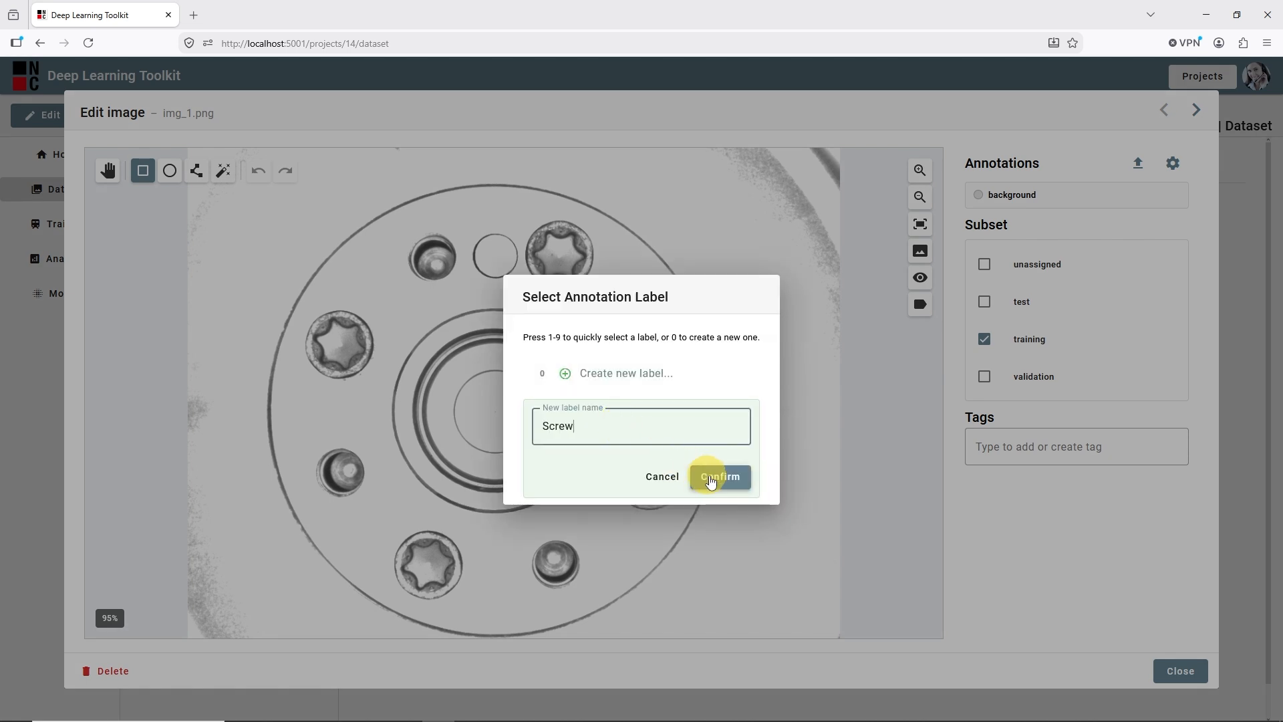
left_click(710, 478)
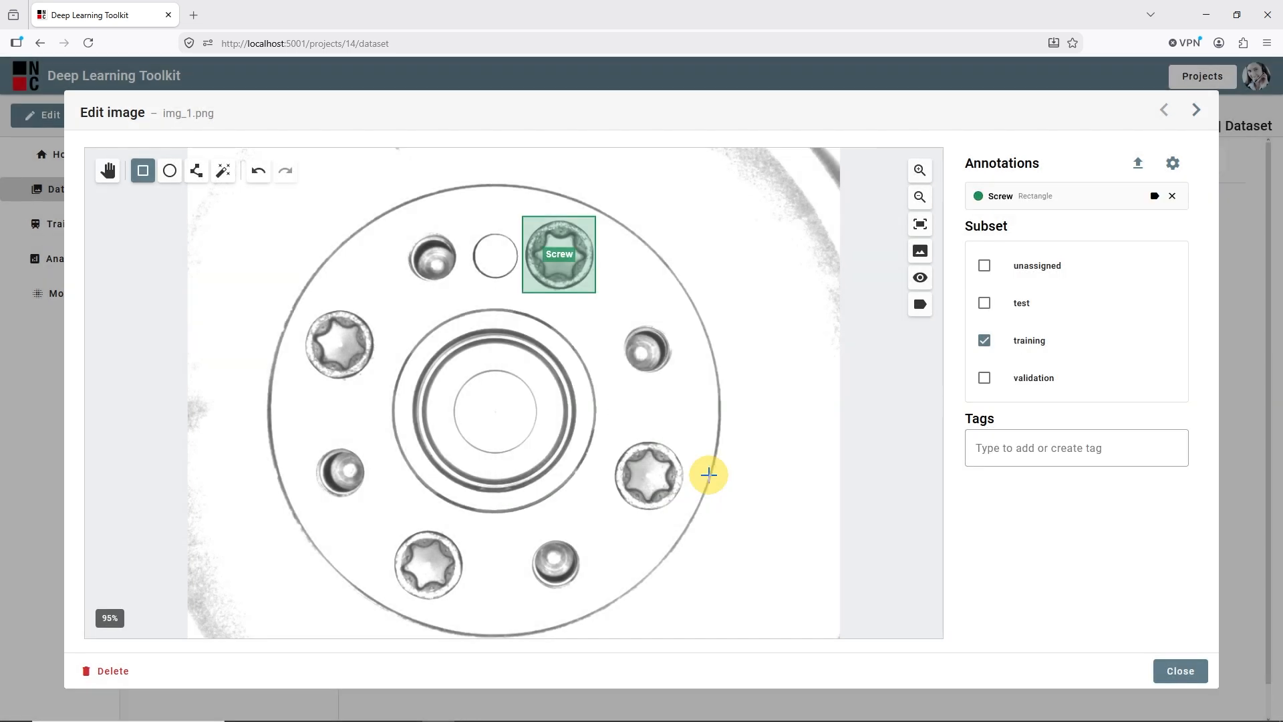
Draw a circle annotation around the lower-right screw of img_1 and label it Screw
left_click(170, 171)
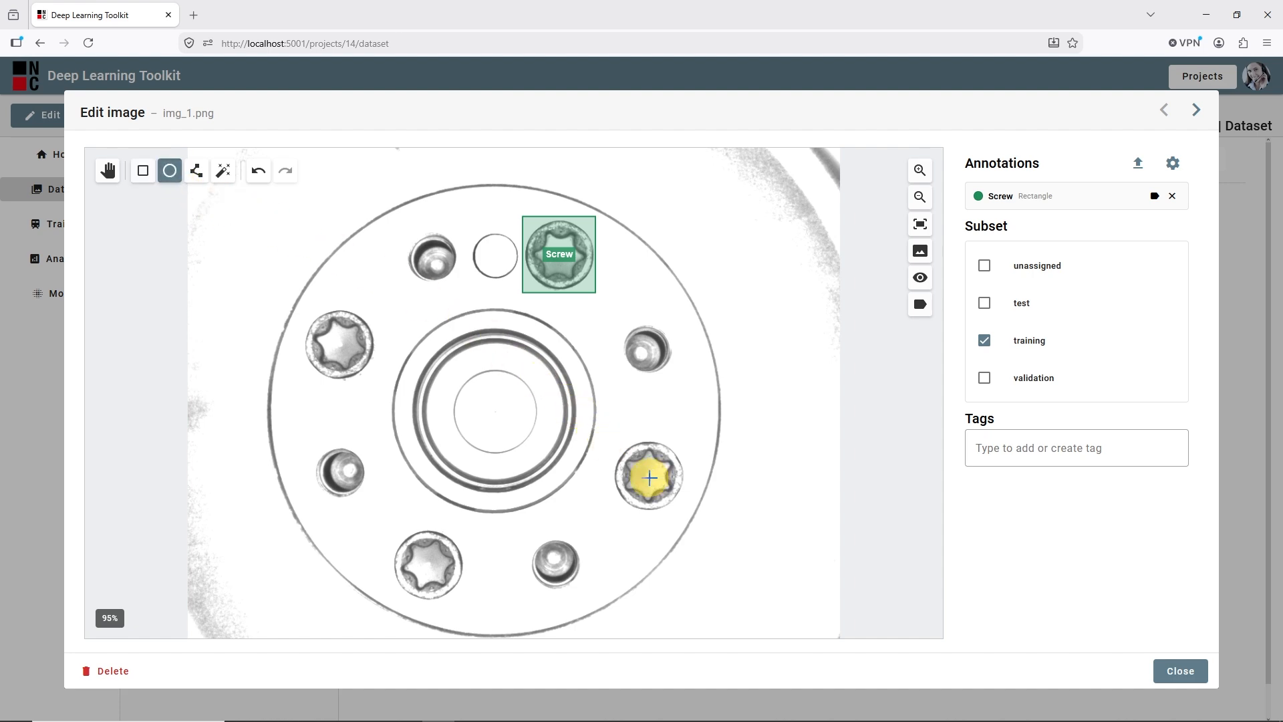
left_click_drag(649, 475, 648, 448)
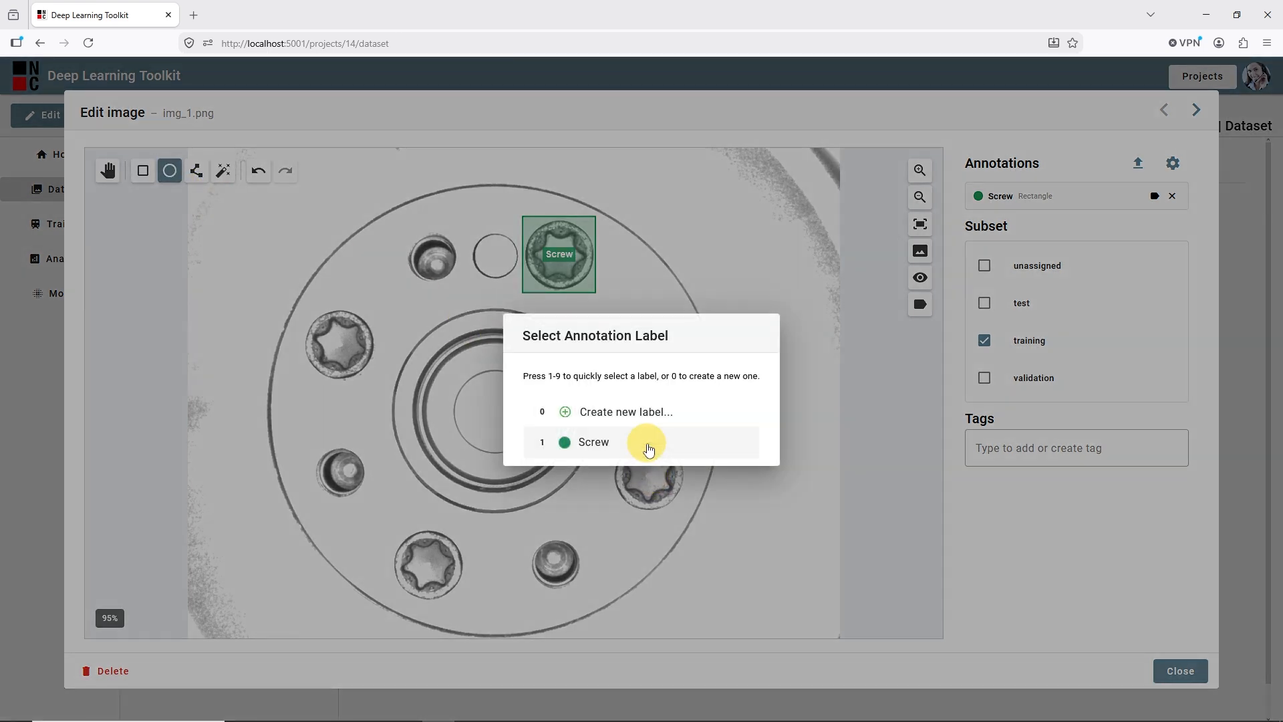
left_click(647, 447)
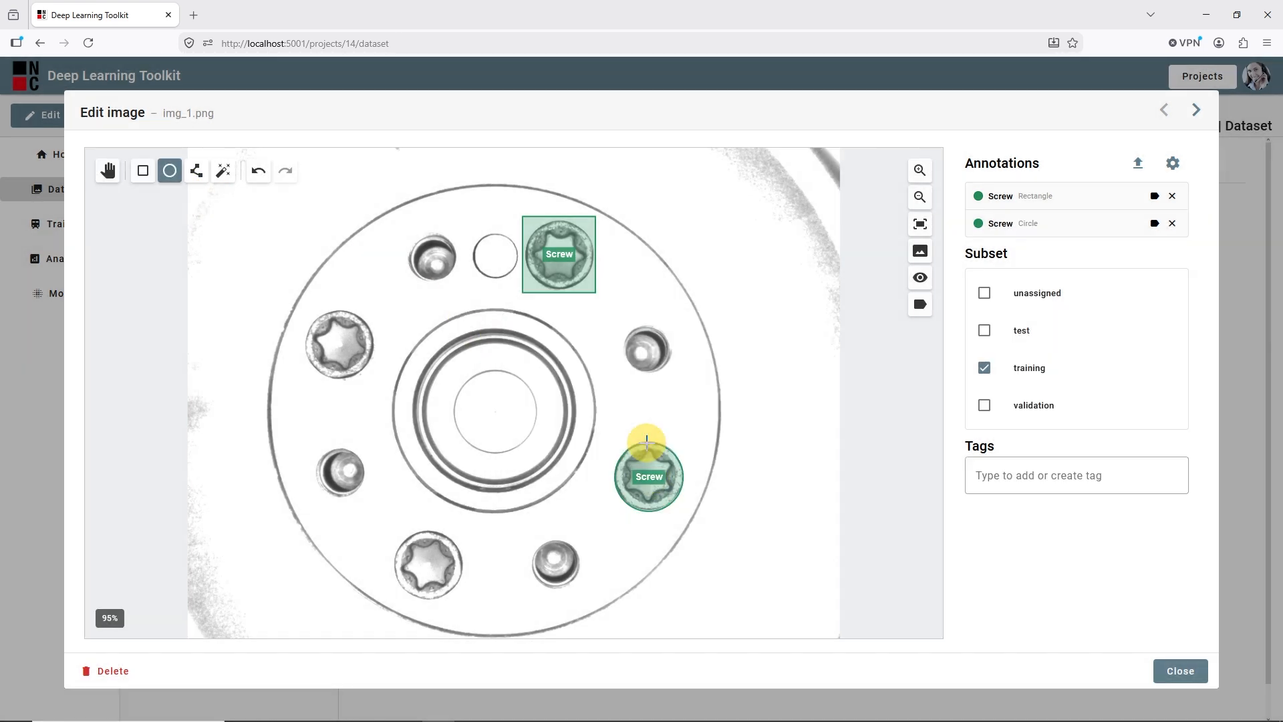
Outline the lower-left screw of img_1 with a closed polygon annotation and label it Screw
left_click(196, 170)
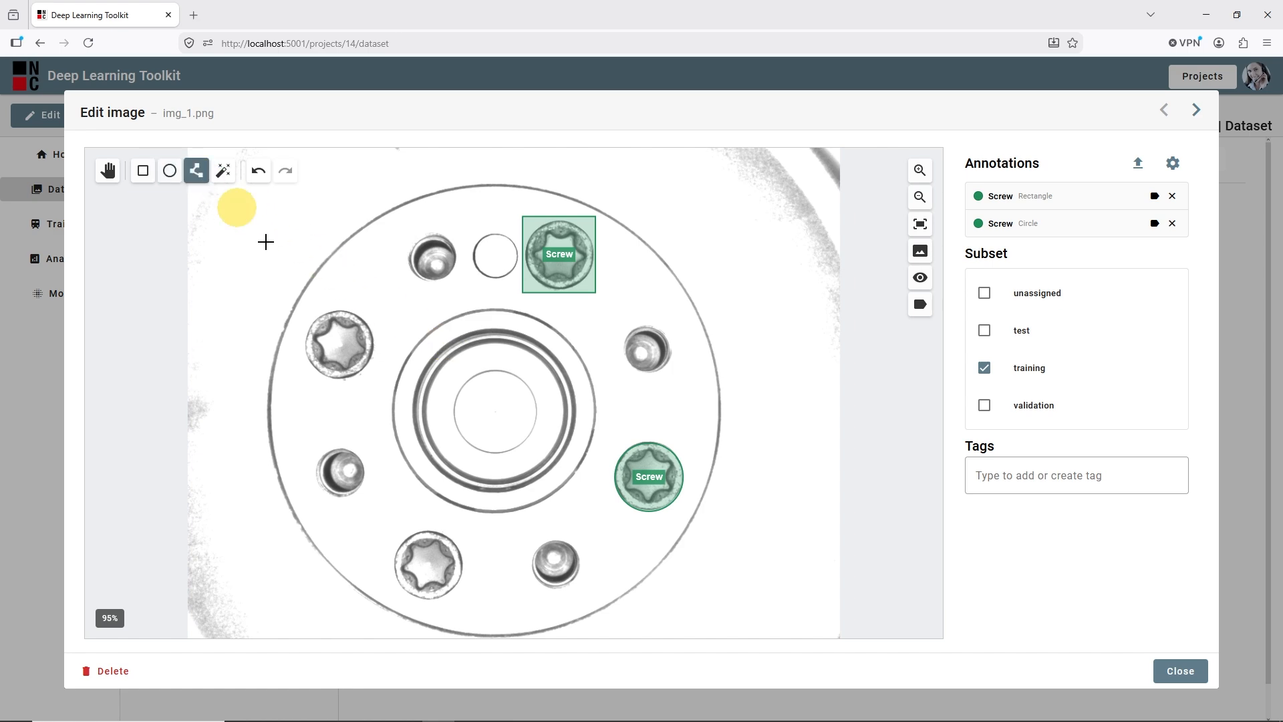
left_click(446, 535)
left_click(460, 553)
left_click(461, 581)
left_click(446, 595)
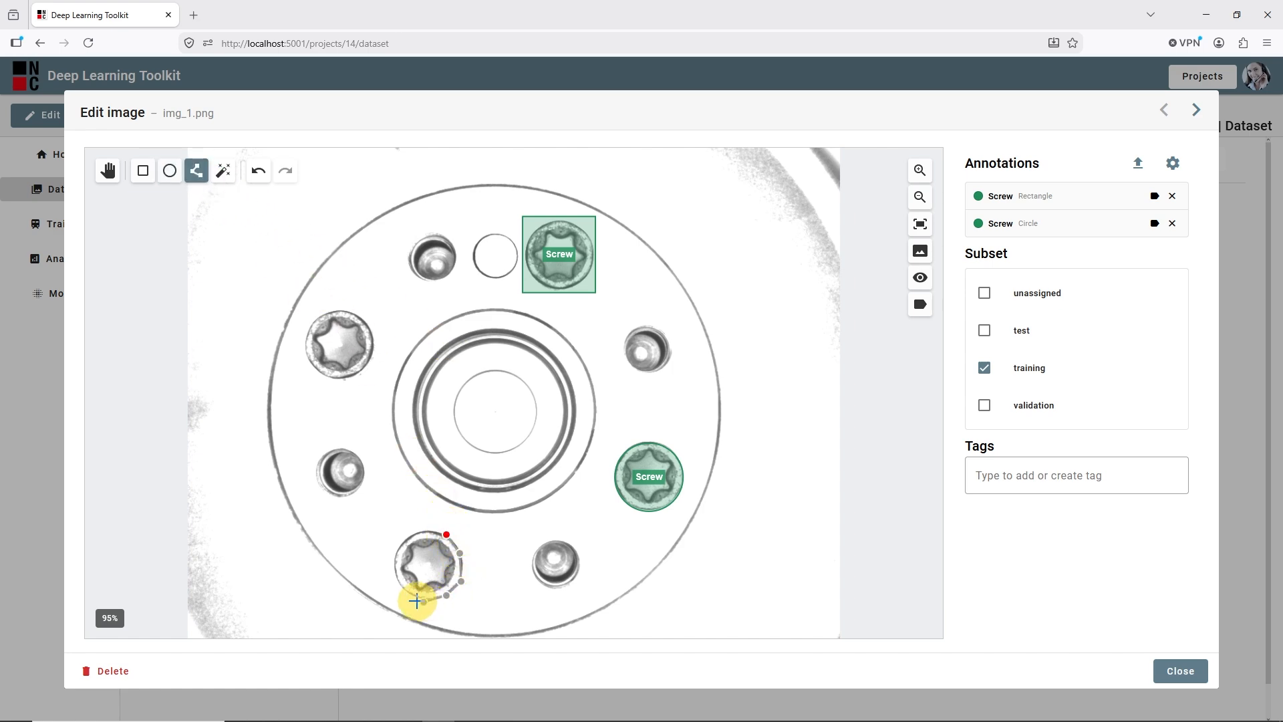
left_click(403, 592)
left_click(394, 573)
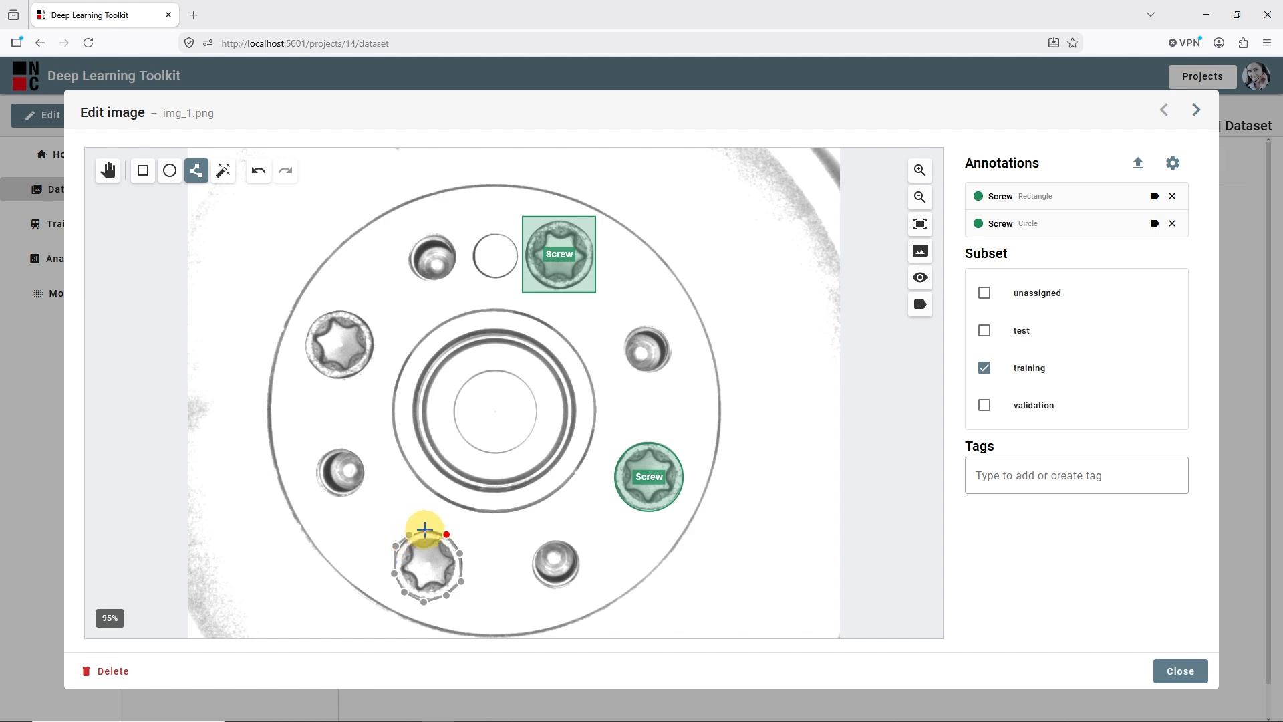
left_click(446, 535)
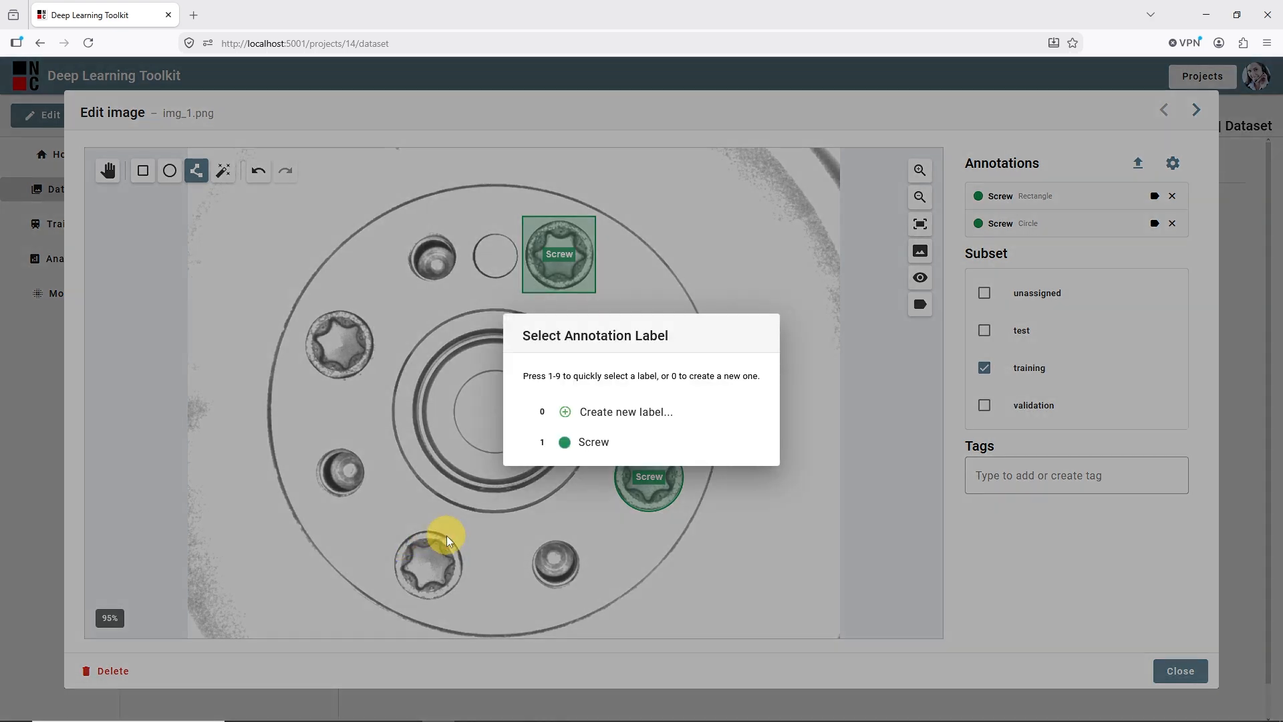
left_click(588, 442)
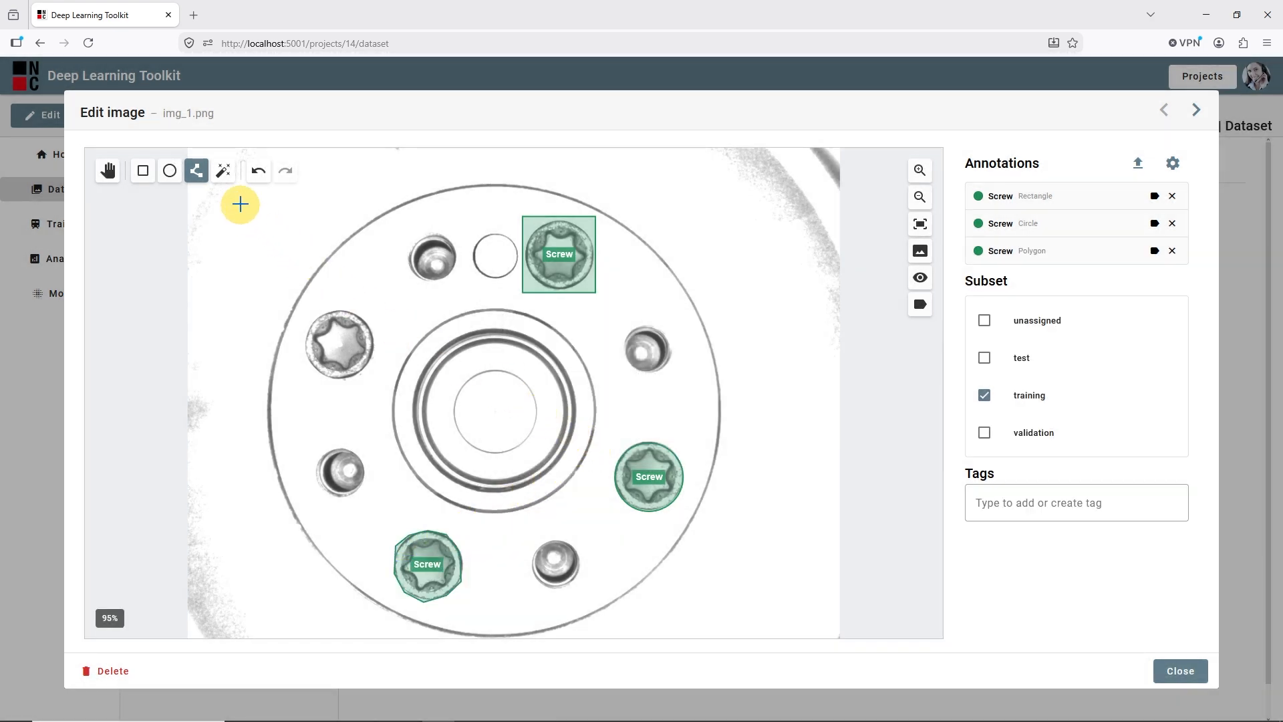
Try to outline the upper-left screw of img_1 automatically with the magic wand tool
left_click(223, 170)
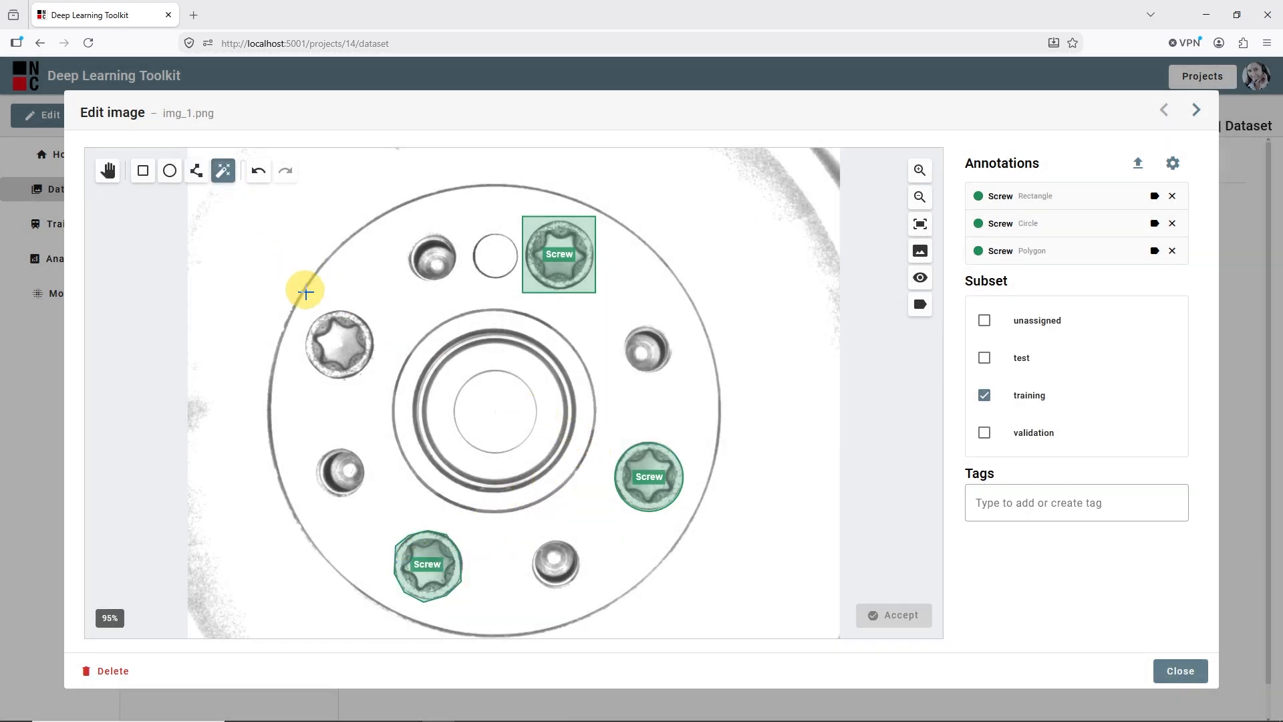
left_click(340, 345)
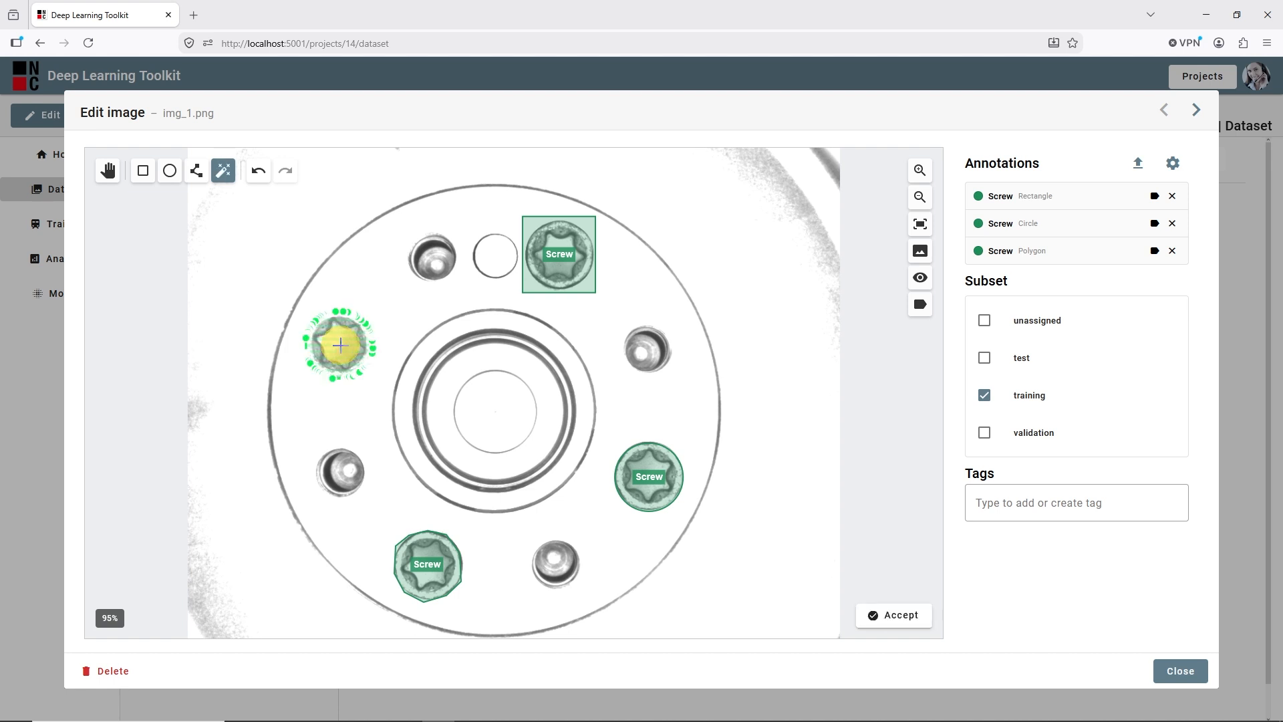
left_click(109, 175)
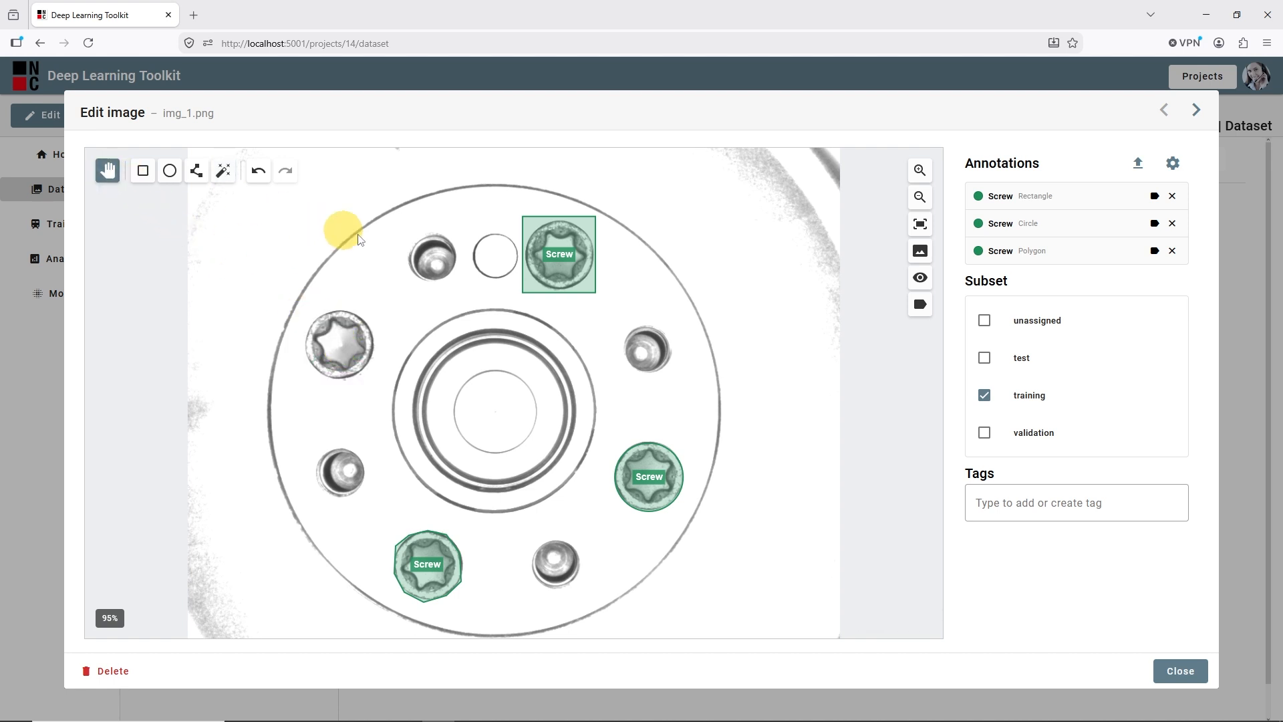
Delete the rectangle, circle and polygon Screw annotations from img_1
left_click(555, 270)
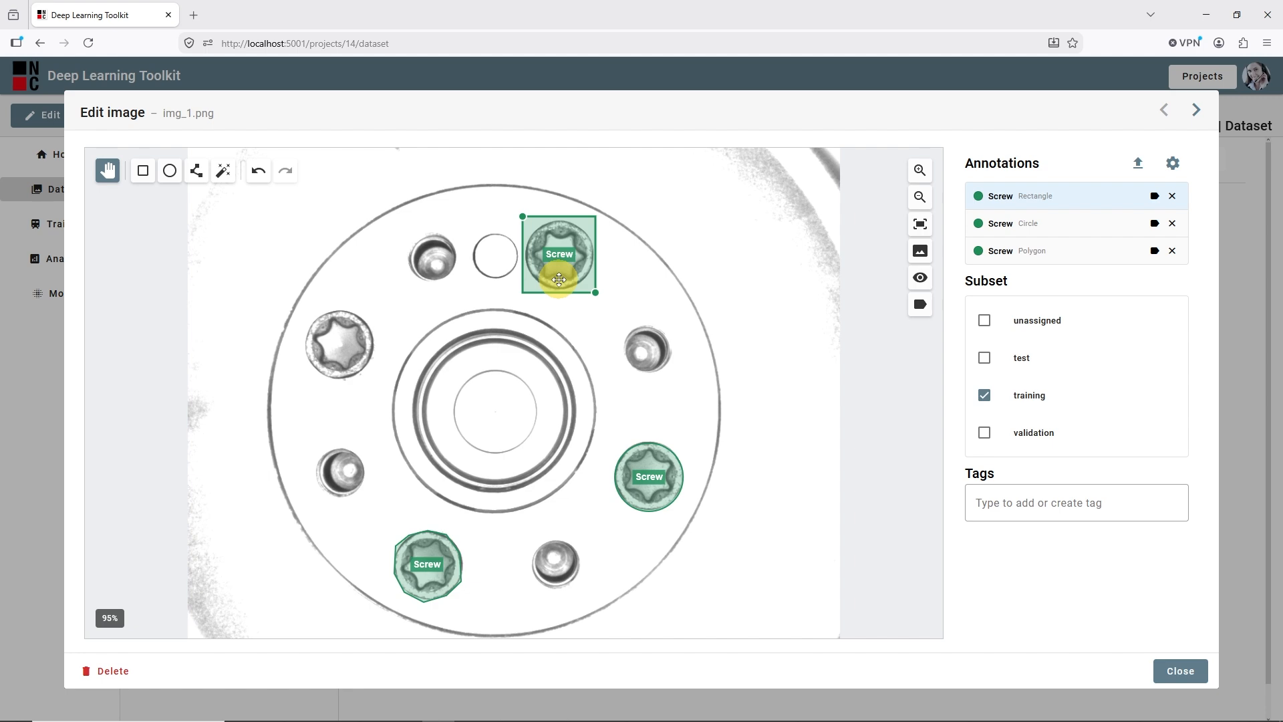
key("Delete")
left_click(651, 483)
key("Delete")
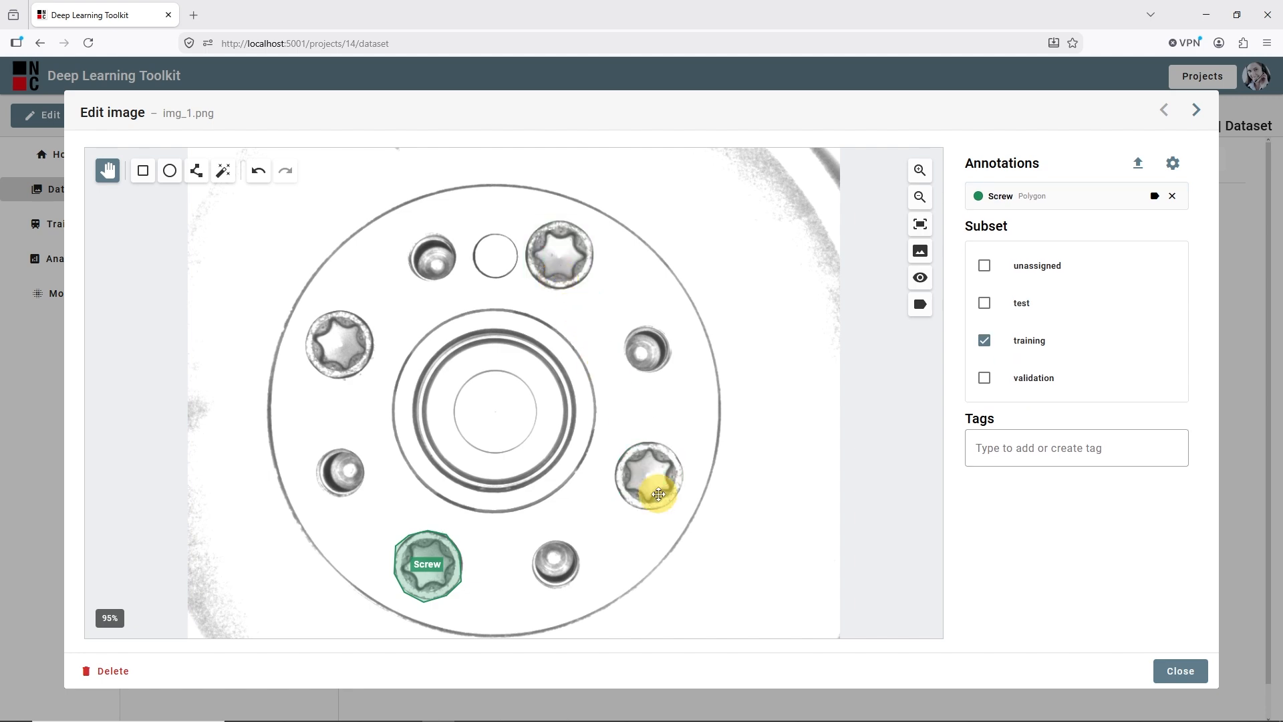
left_click(412, 555)
key("Delete")
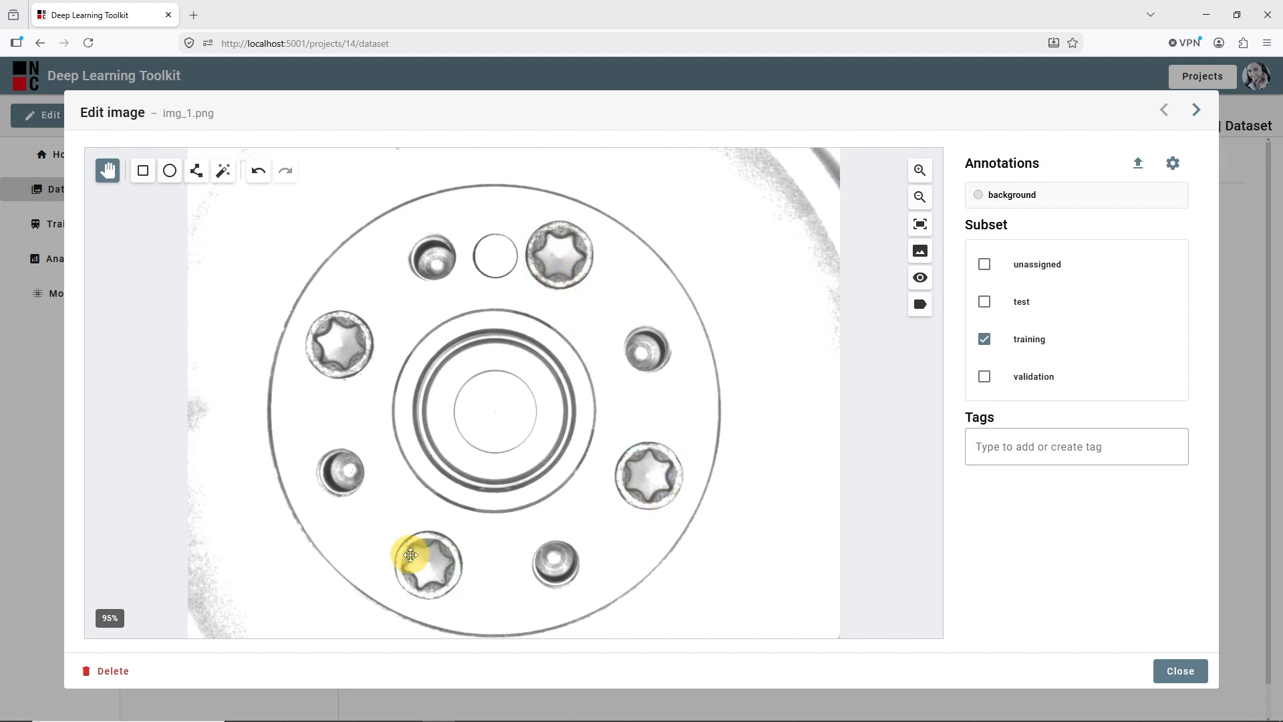
Annotate all four star-shaped screws in img_1 with circles labelled Screw
left_click(169, 171)
left_click_drag(556, 250, 559, 219)
key("1")
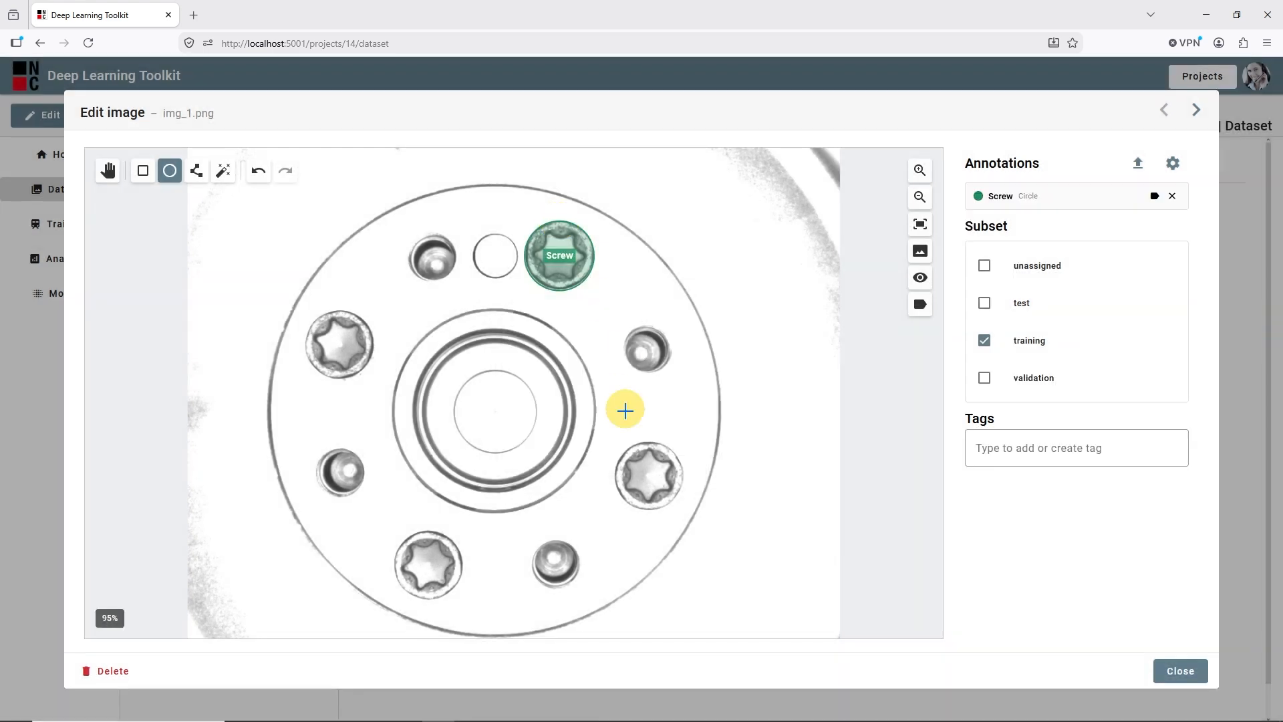
left_click_drag(649, 476, 648, 442)
key("1")
left_click_drag(427, 564, 427, 530)
key("1")
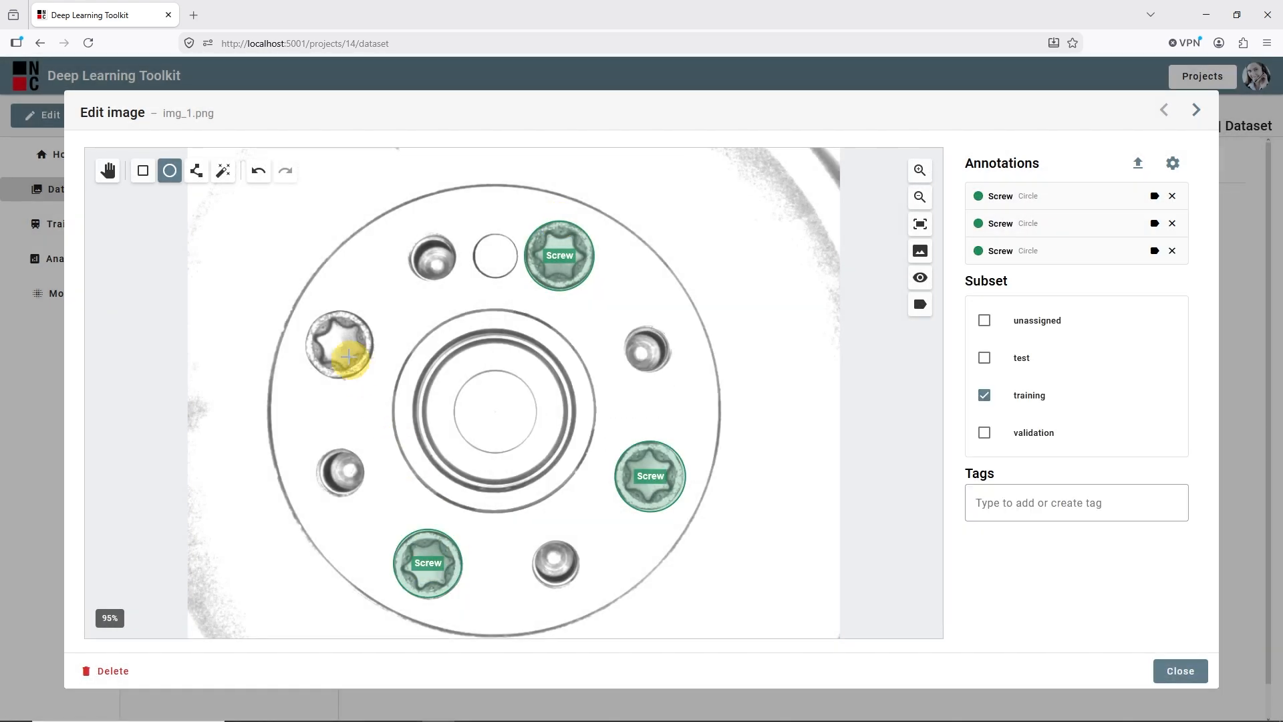
mouse_move(338, 344)
left_mouse_down()
mouse_move(346, 309)
mouse_move(332, 287)
left_mouse_up()
key("1")
Go to img_2 and annotate its four star-shaped screws with circles labelled Screw
key("Right")
key("1")
left_click_drag(548, 234, 550, 199)
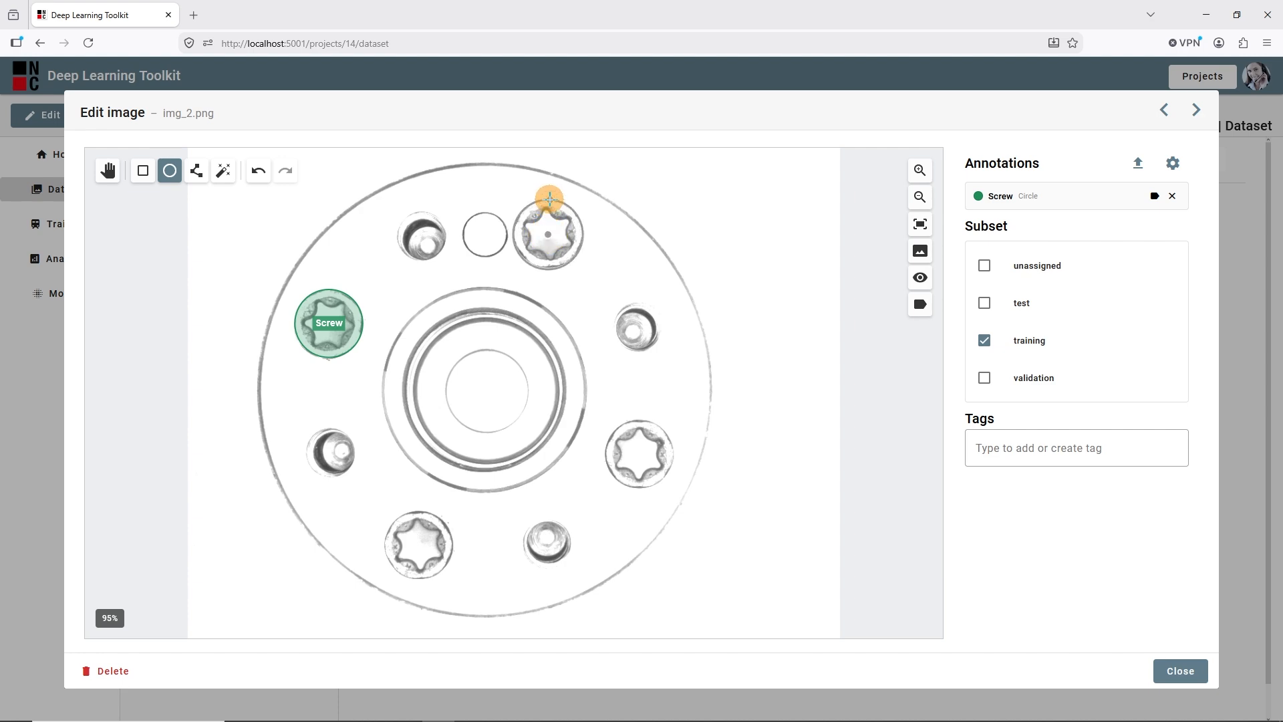
key("1")
left_click_drag(639, 453, 636, 418)
key("1")
left_click_drag(418, 543, 415, 516)
key("1")
Go to img_3, annotate its four star-shaped screws with circles labelled Screw, and close the image editor
key("Right")
left_click_drag(339, 335, 342, 297)
key("1")
left_click_drag(567, 243, 564, 209)
key("1")
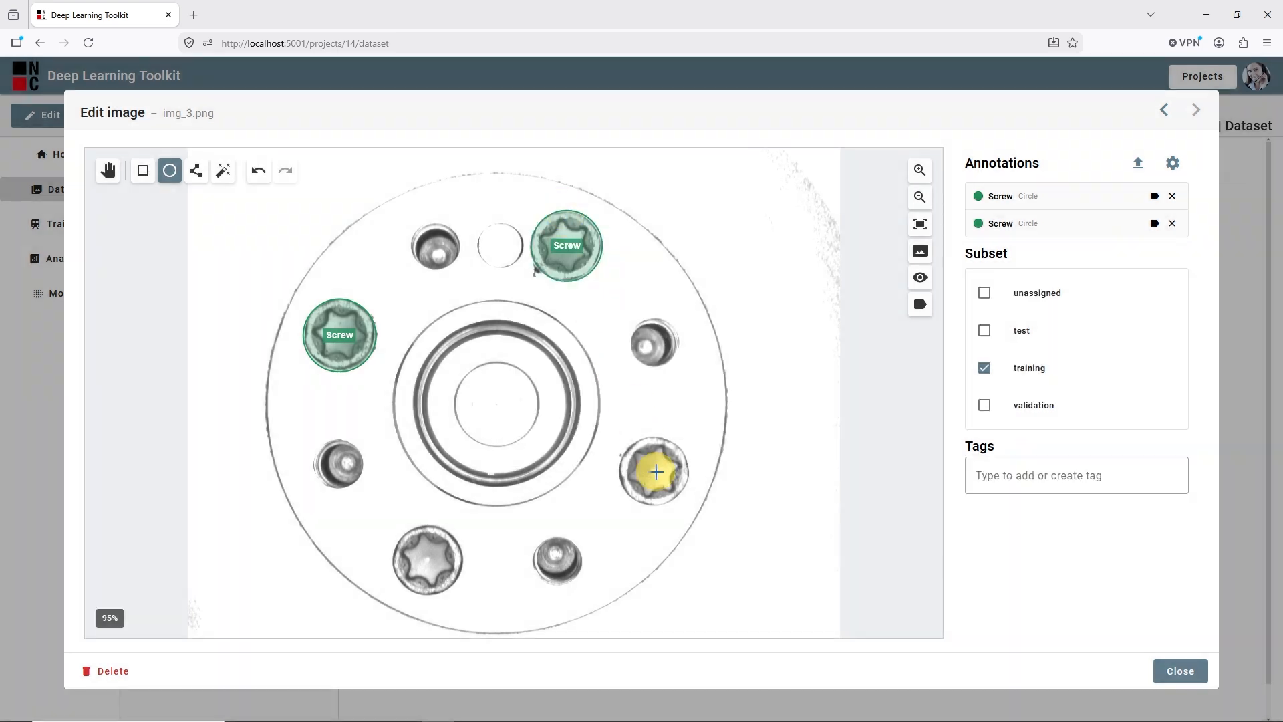
left_click_drag(656, 472, 654, 438)
key("1")
left_click_drag(427, 555, 434, 523)
key("1")
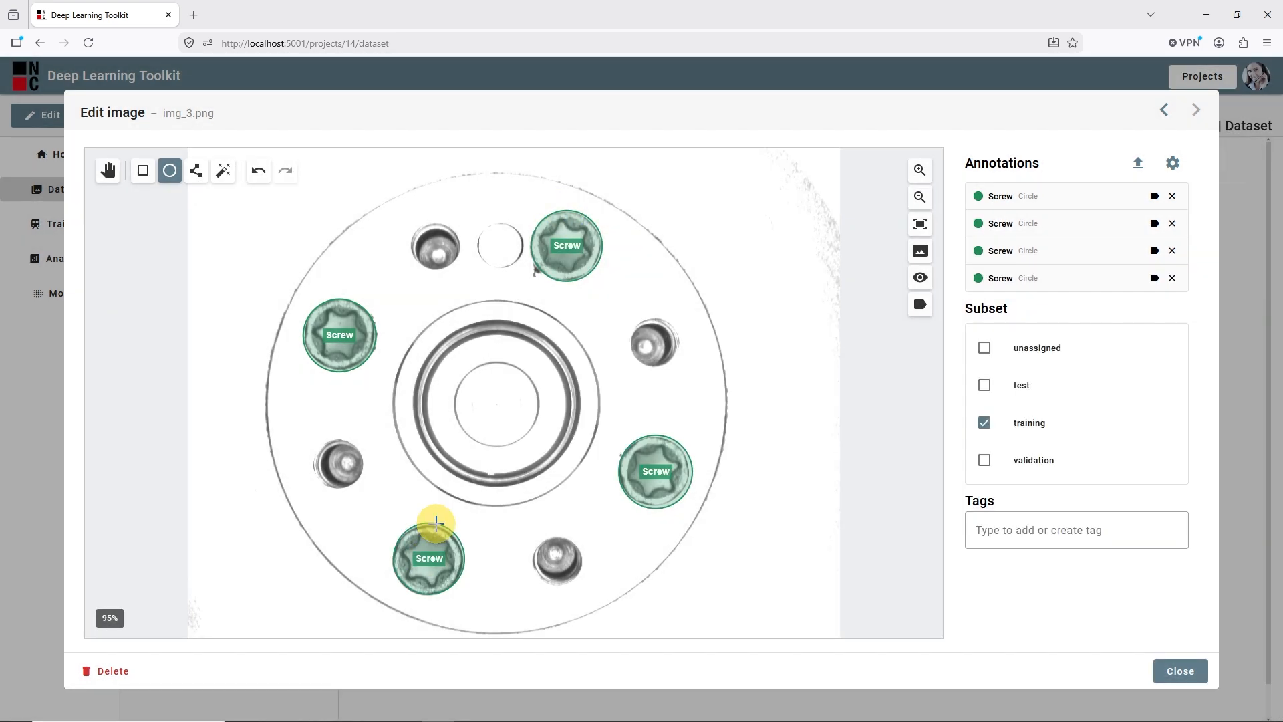
left_click(1174, 669)
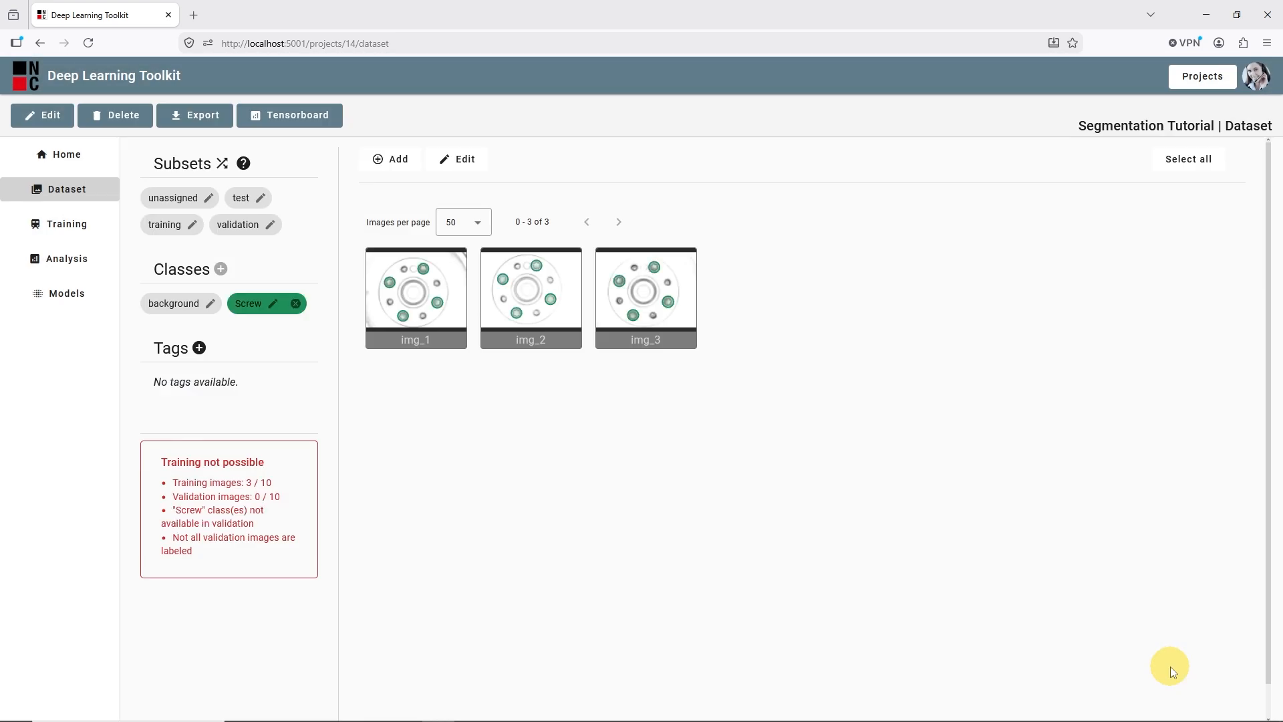
Add the prepared images with their JSON annotation files, including all files of the SEG train folder, to the dataset without assigning a subset
left_click(389, 163)
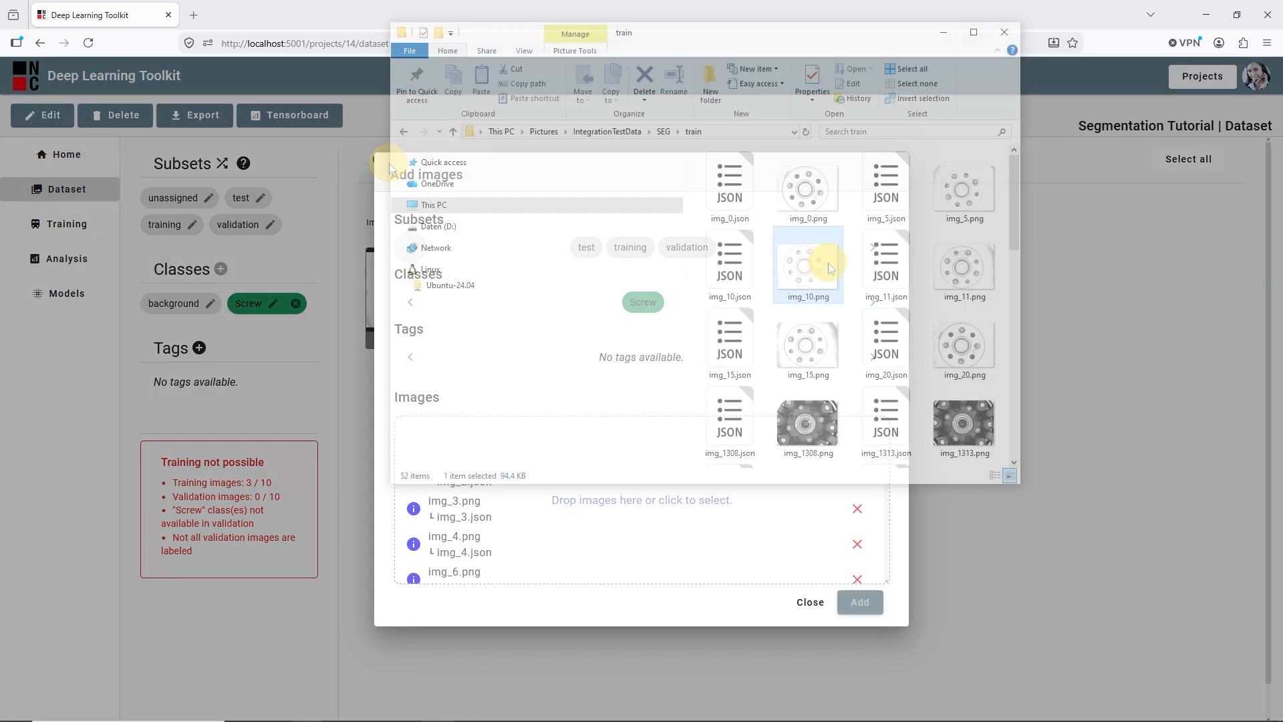
left_click_drag(796, 258, 692, 539)
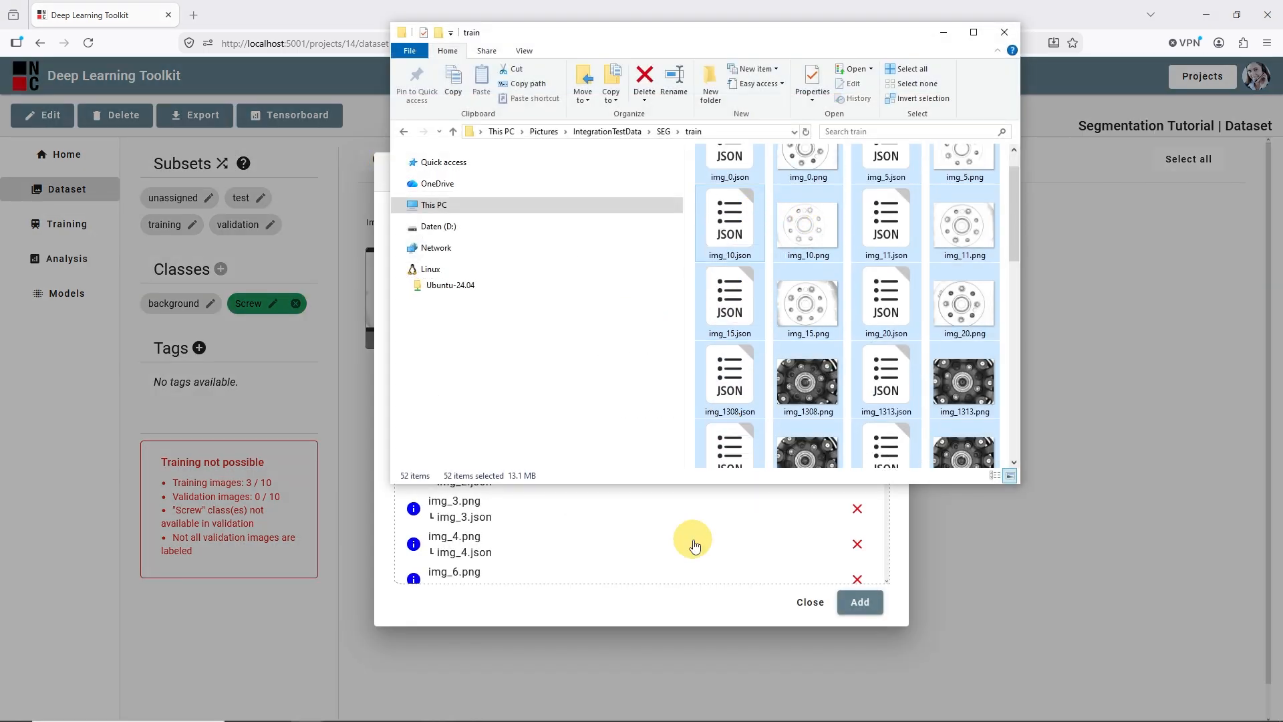
left_click(748, 609)
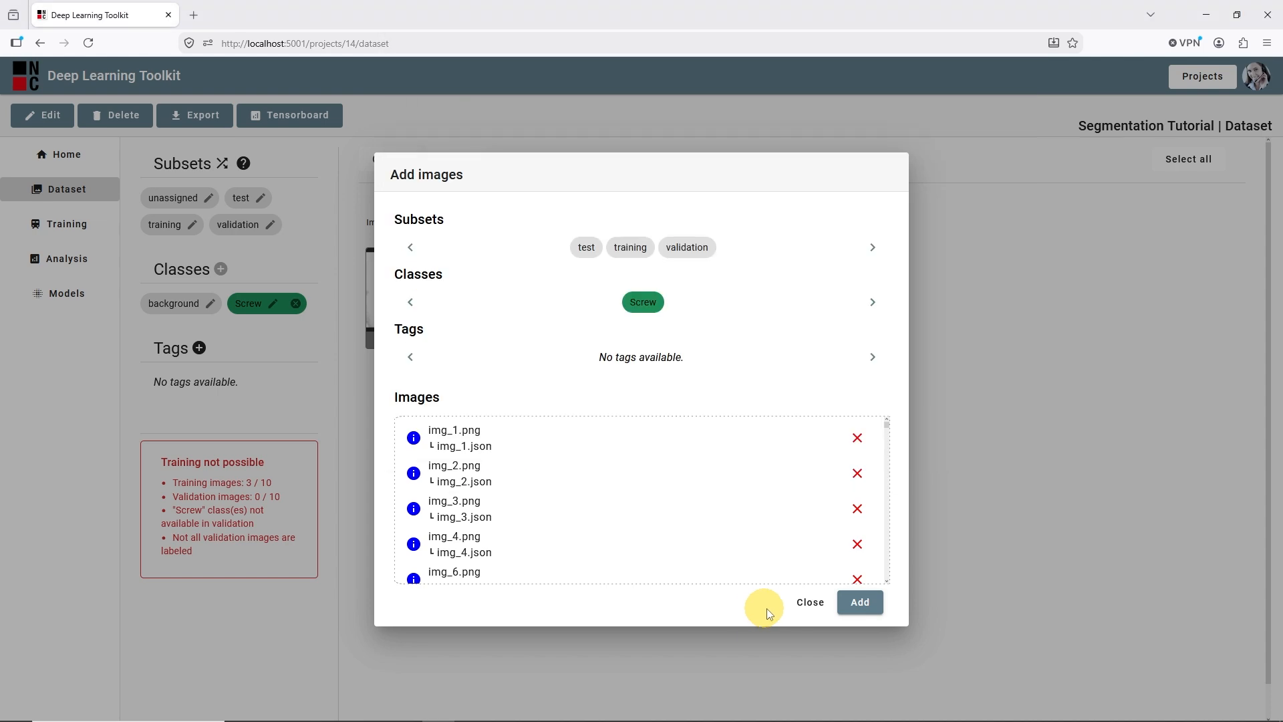
left_click(852, 604)
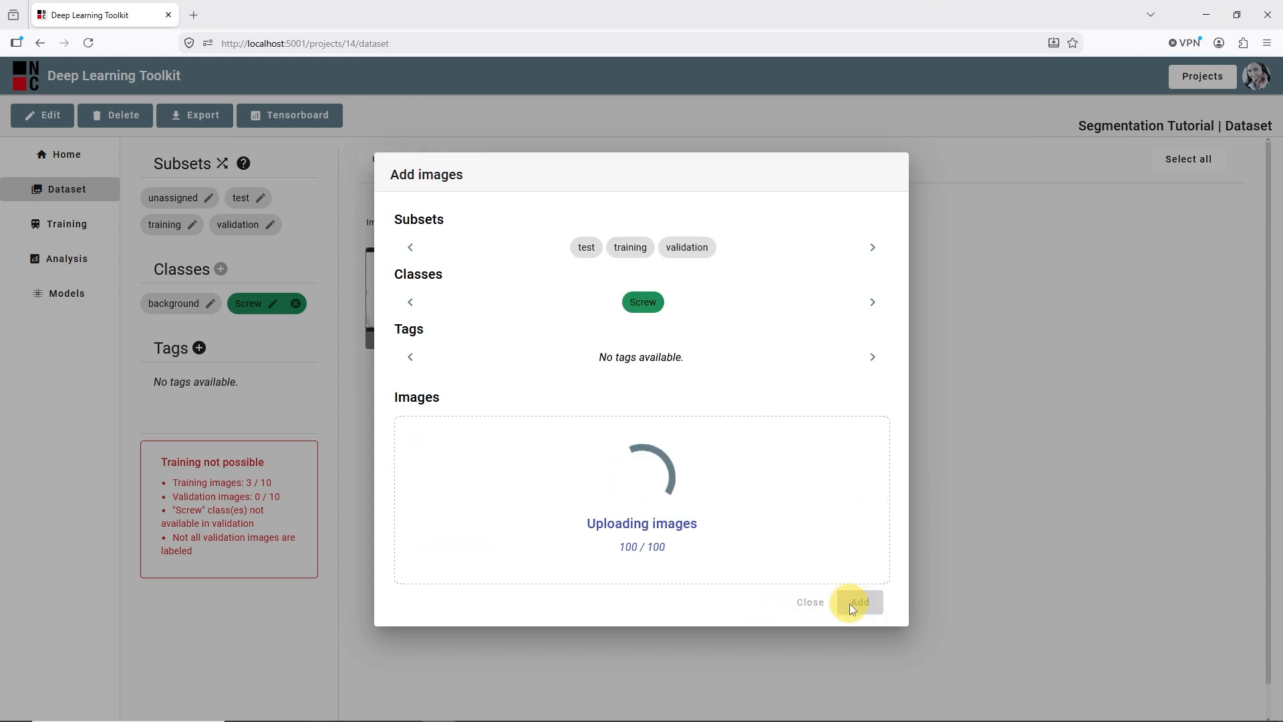
left_click(810, 602)
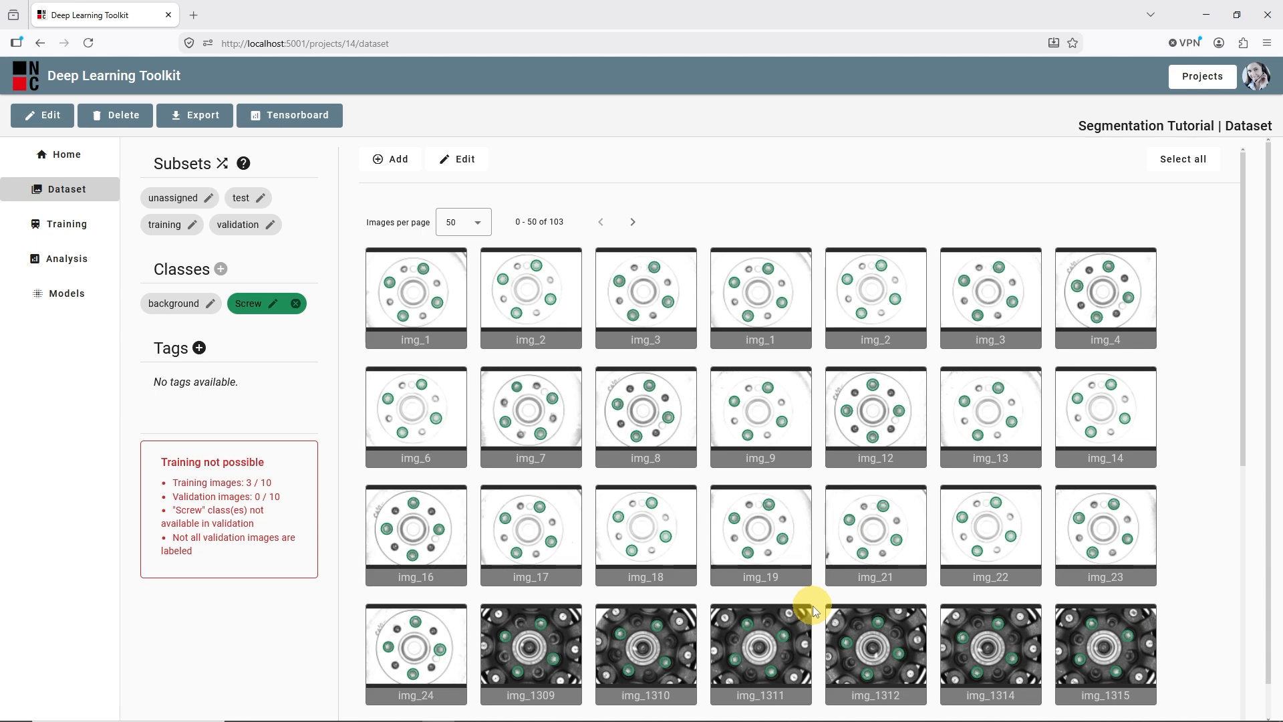
Reassign the dataset images to subsets with 10% test, 70% training and 20% validation
left_click(223, 164)
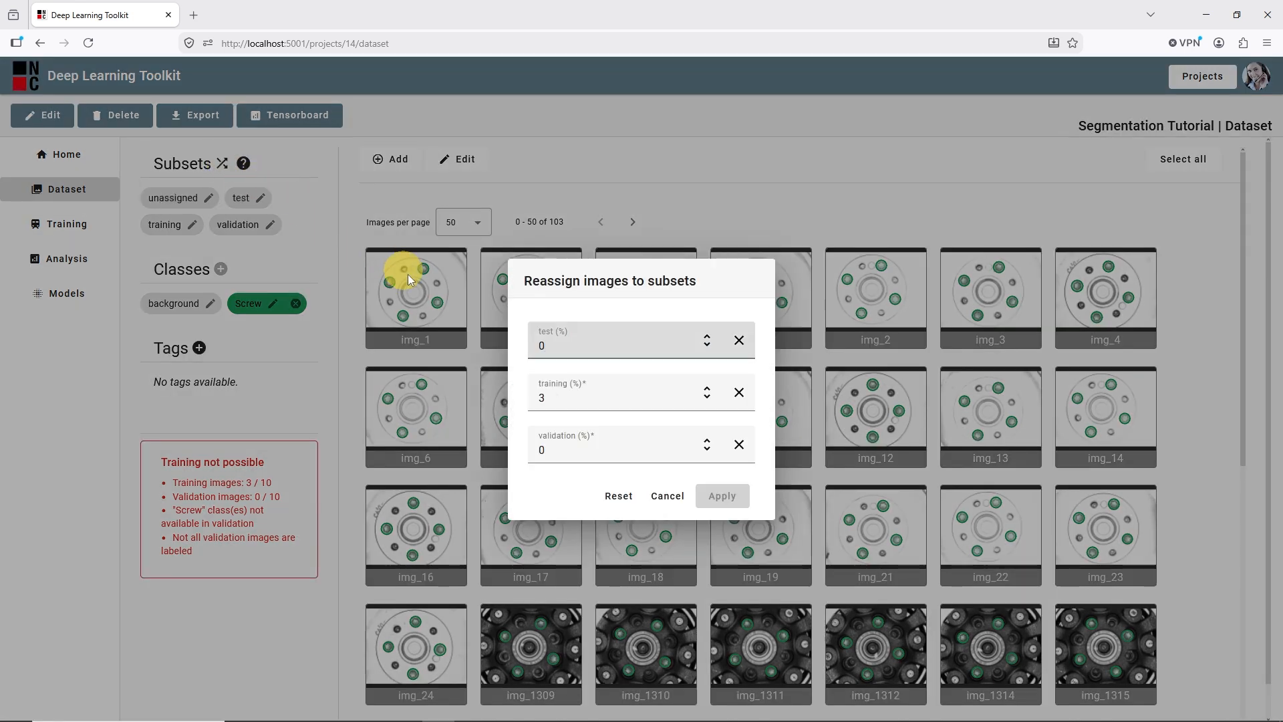
double_click(534, 348)
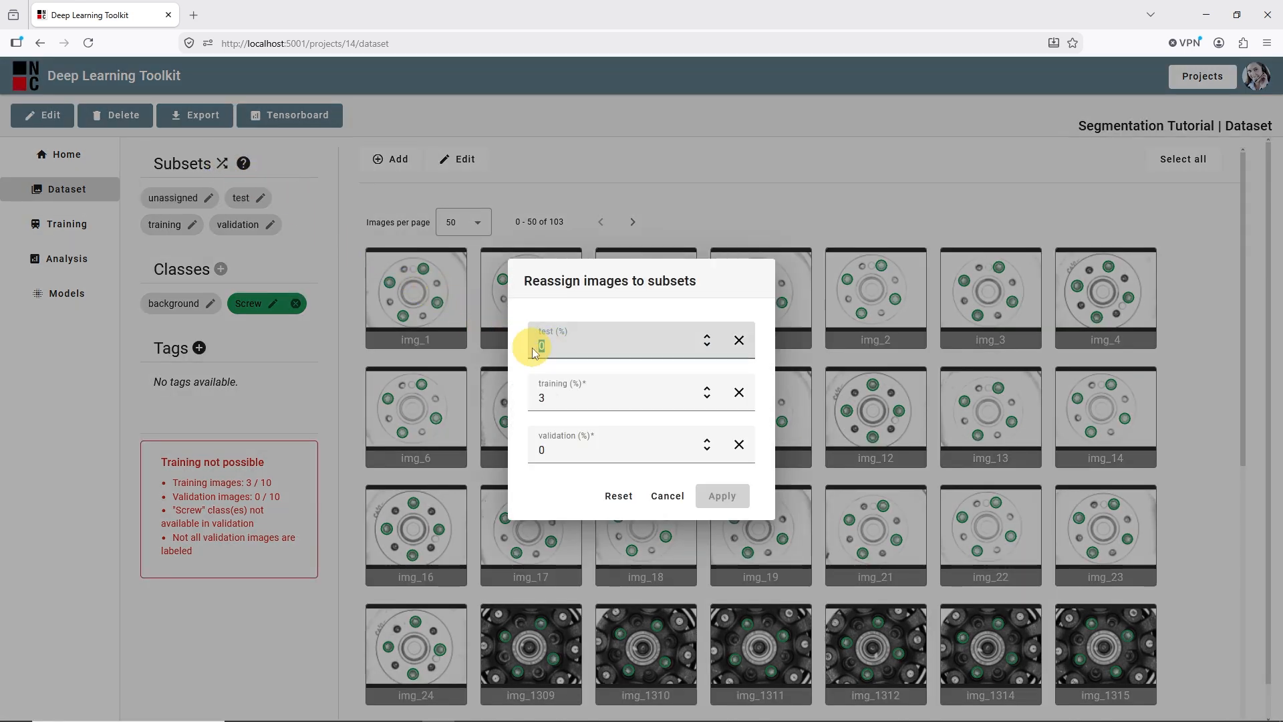
type("10")
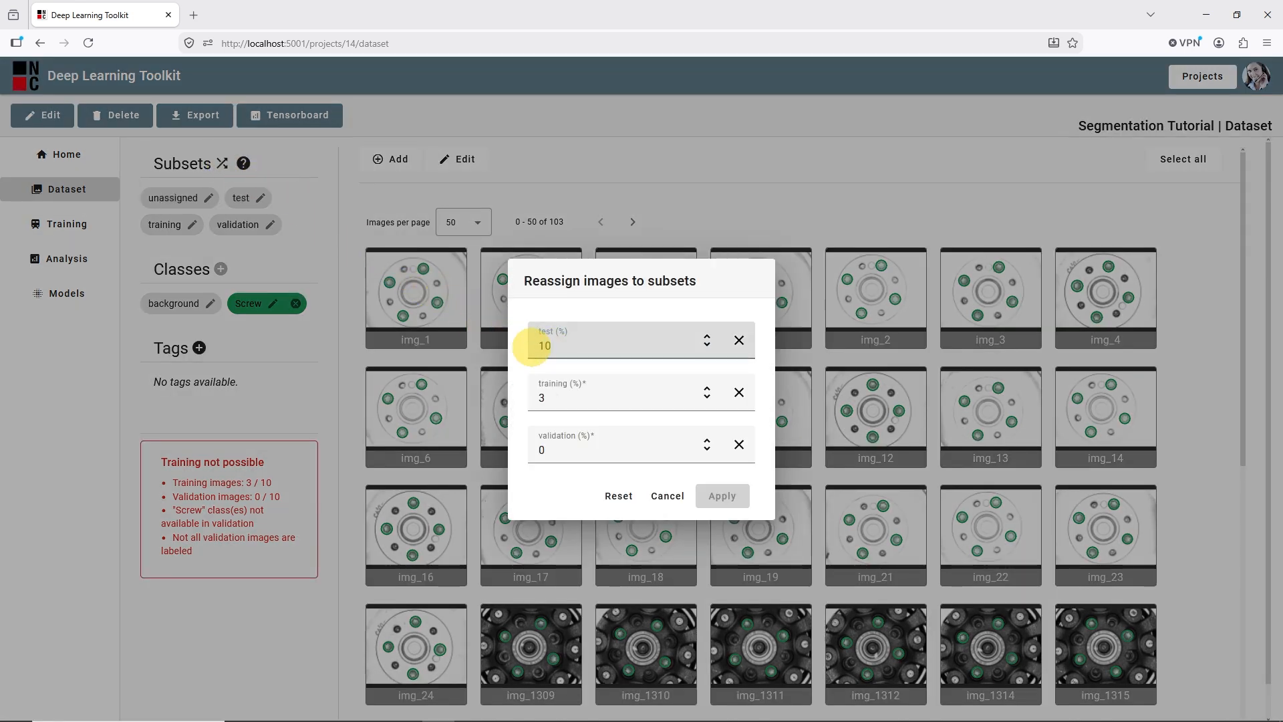
double_click(542, 398)
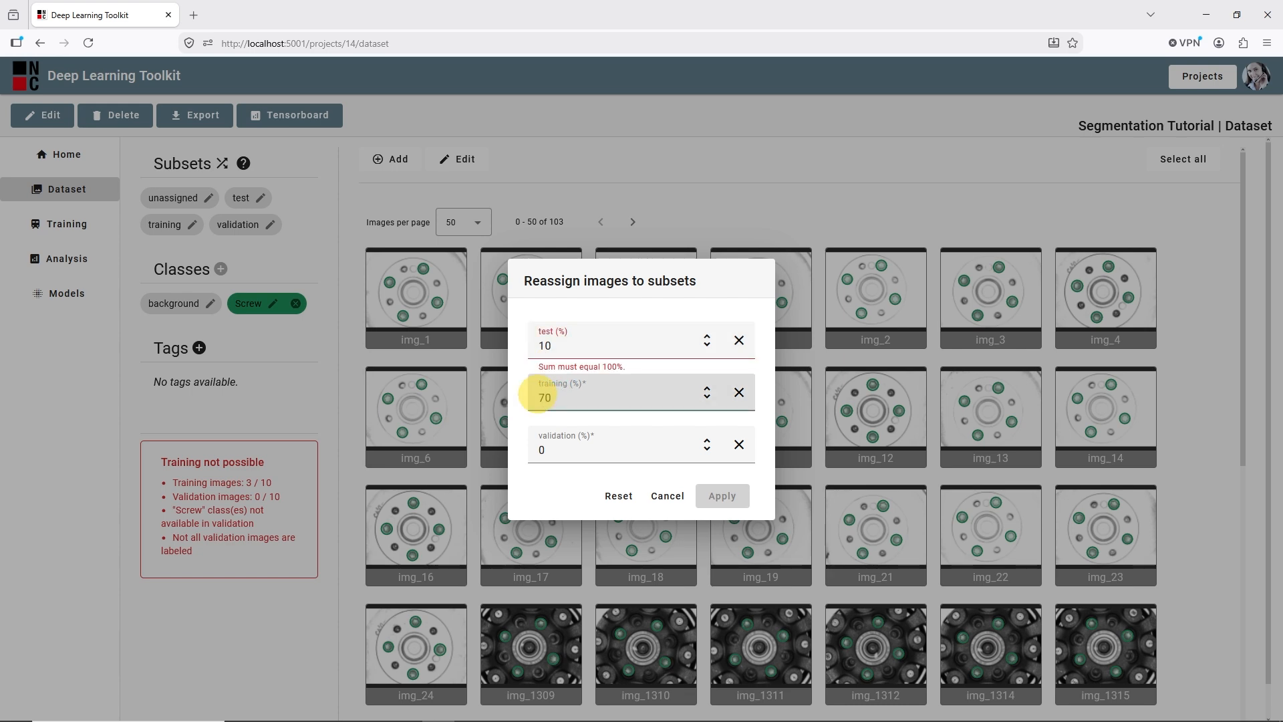
double_click(541, 449)
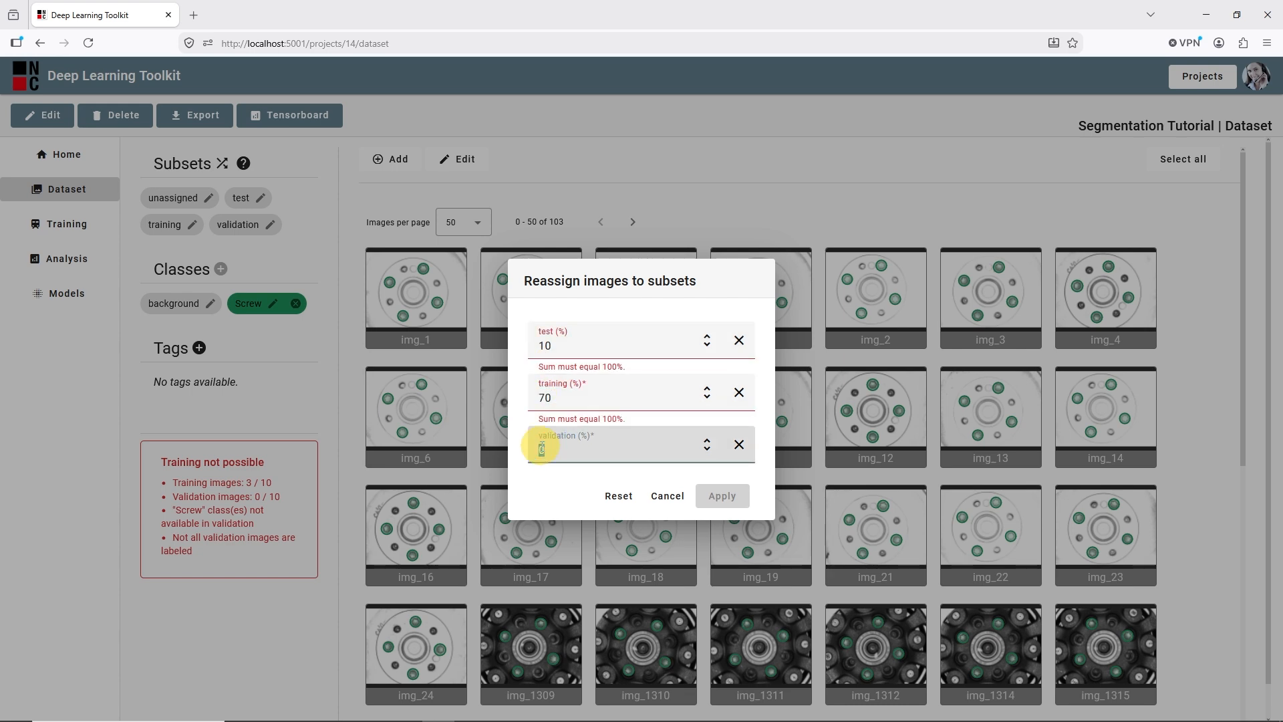
type("20")
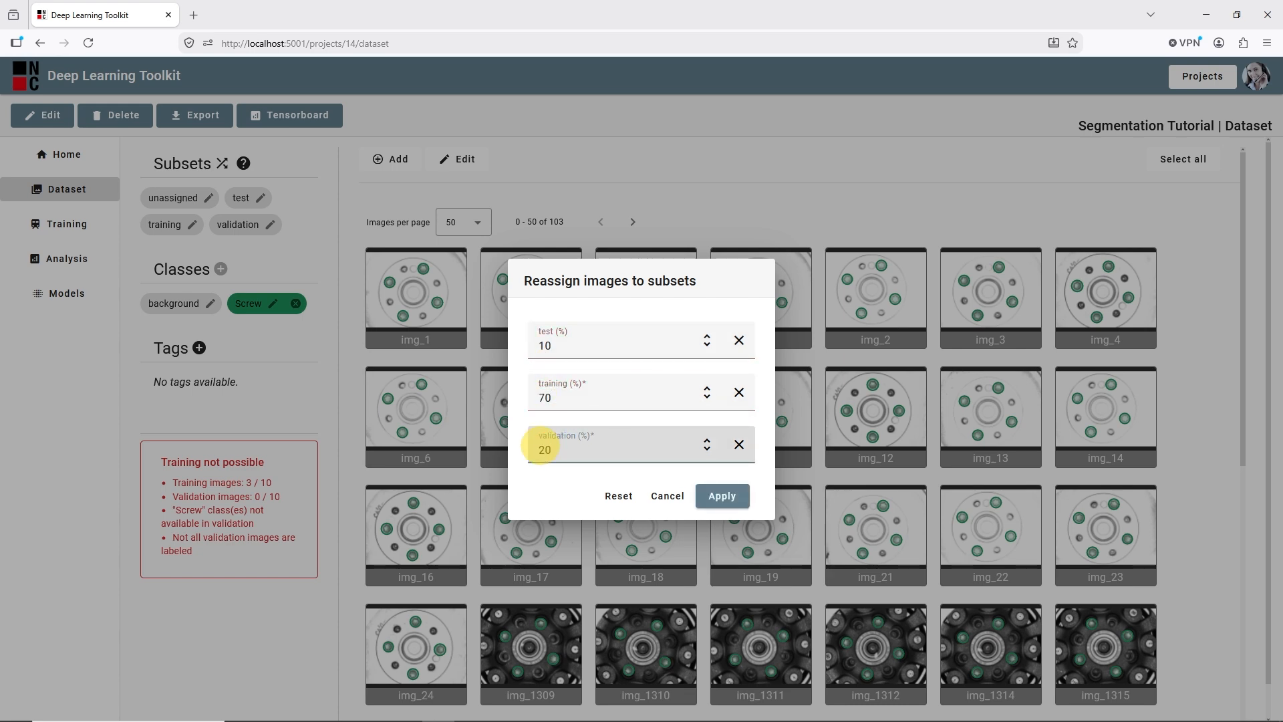
left_click(721, 495)
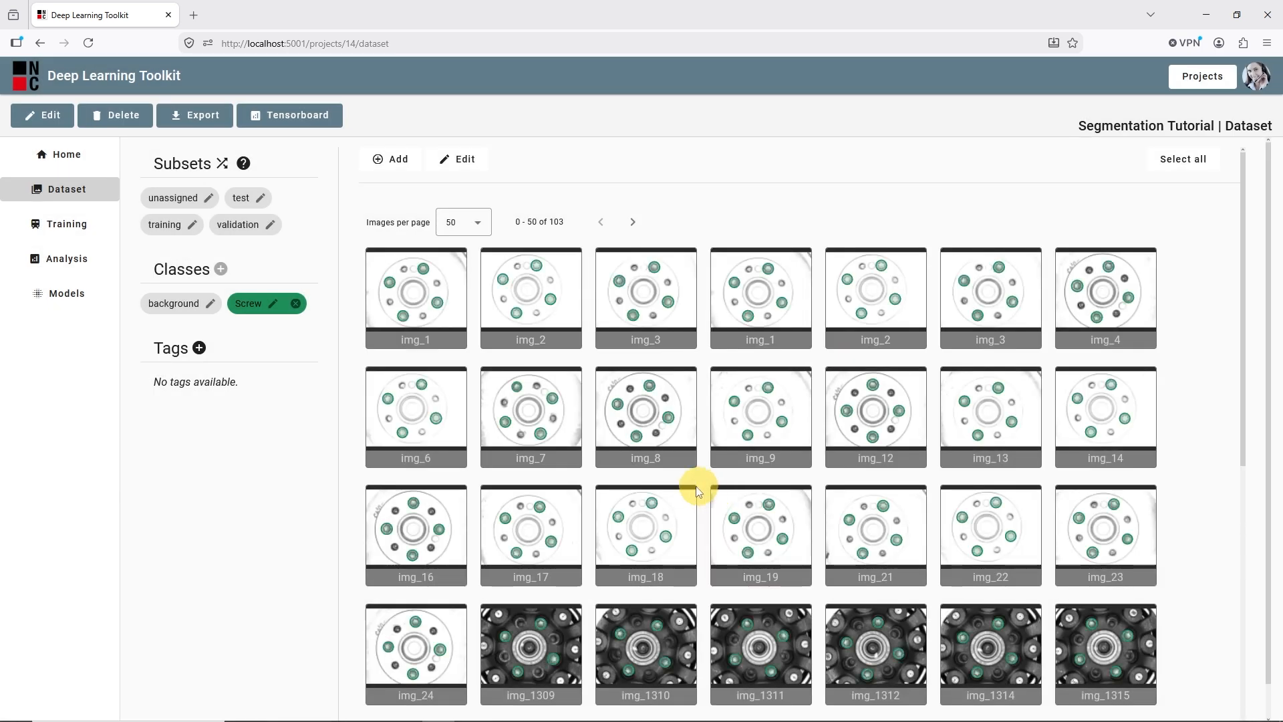
Examine the images of the unassigned, test, validation and training subsets one by one, and mark the first two images of the full dataset
left_click(187, 204)
left_click(185, 206)
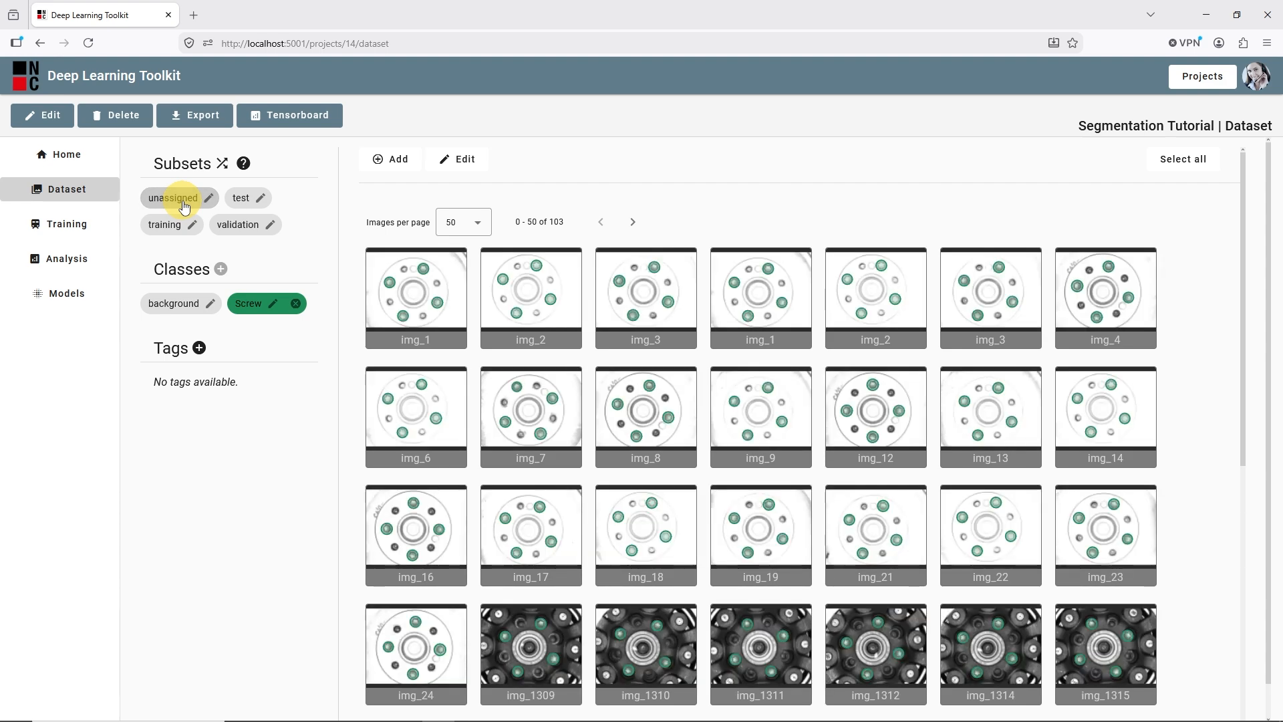
left_click(235, 203)
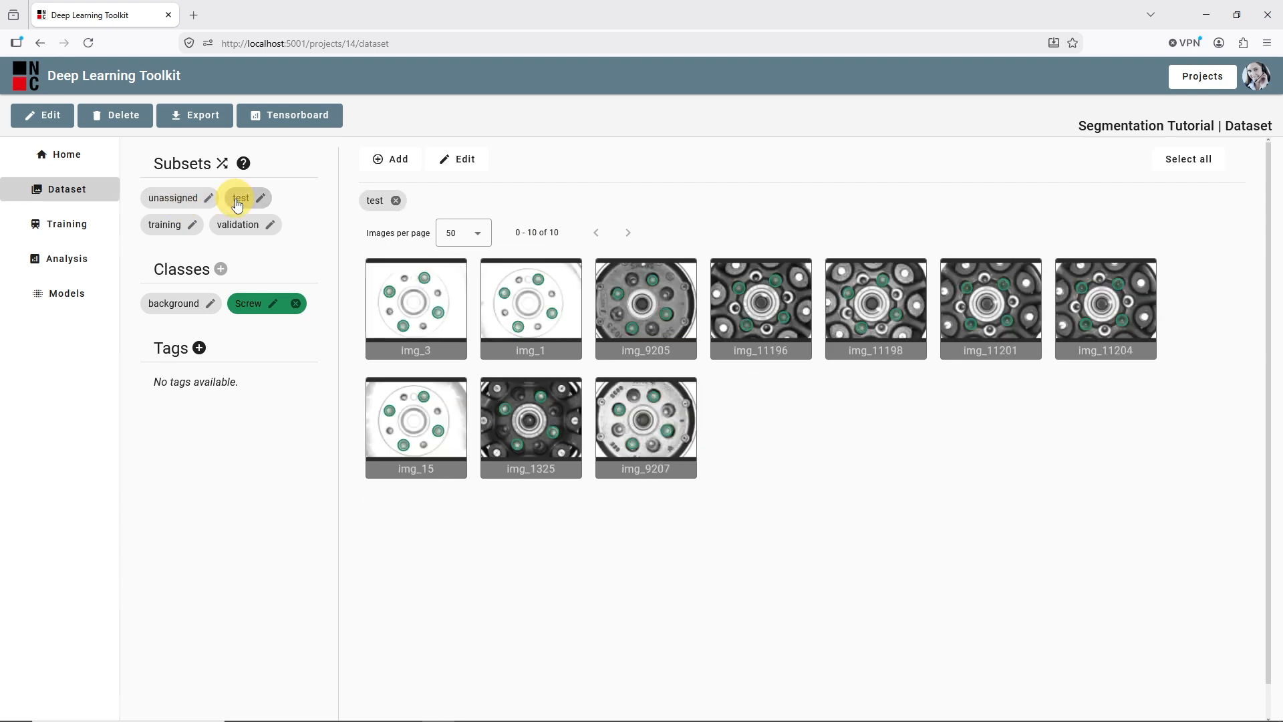
left_click(235, 207)
left_click(237, 226)
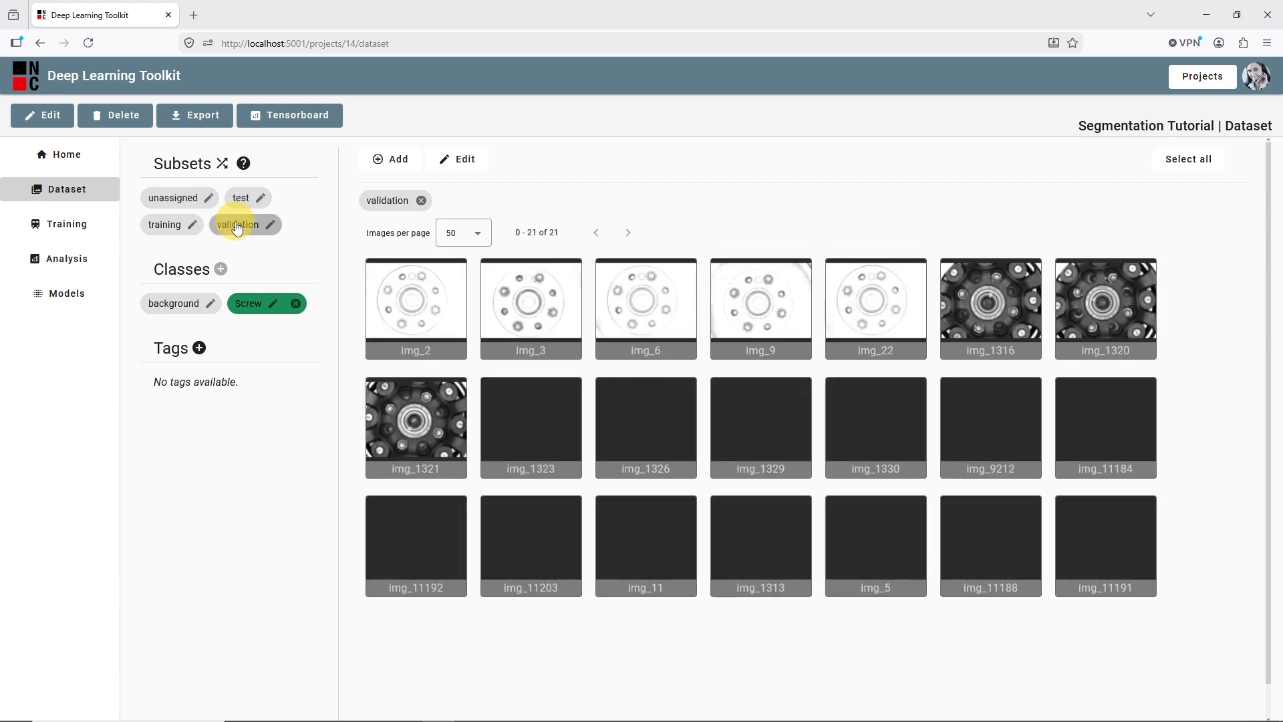
left_click(237, 226)
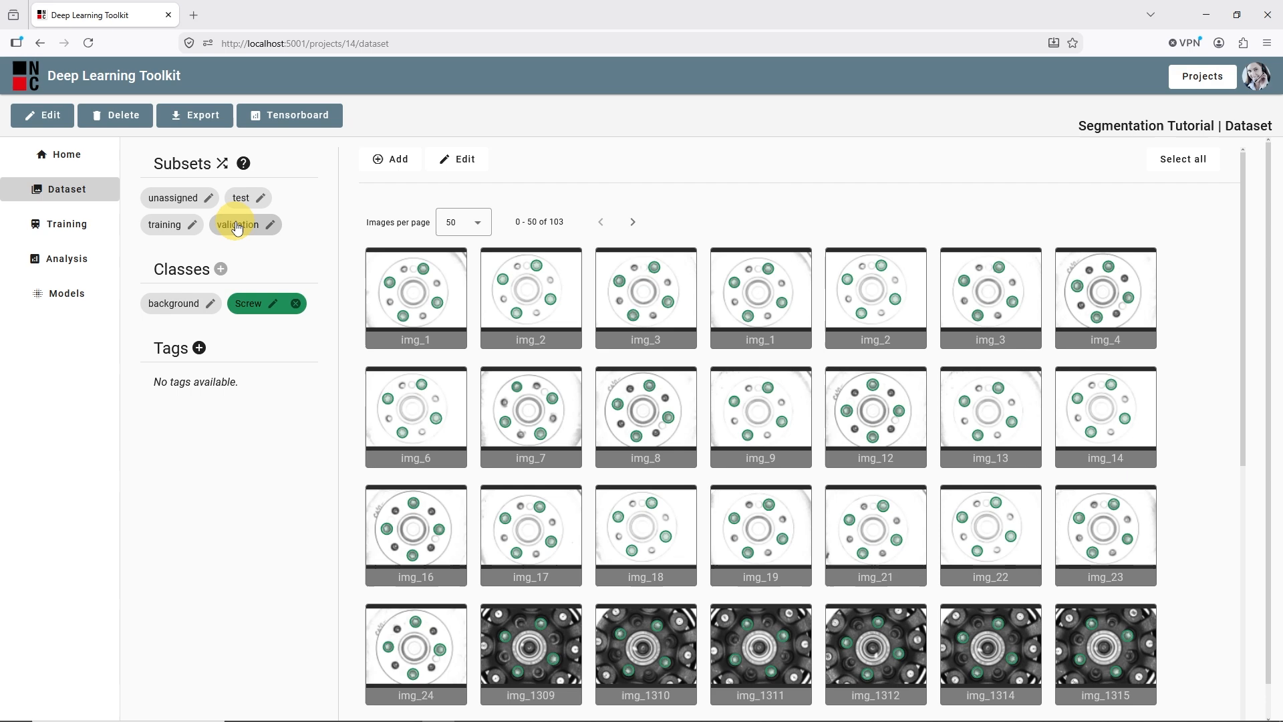
left_click(169, 226)
left_click(170, 228)
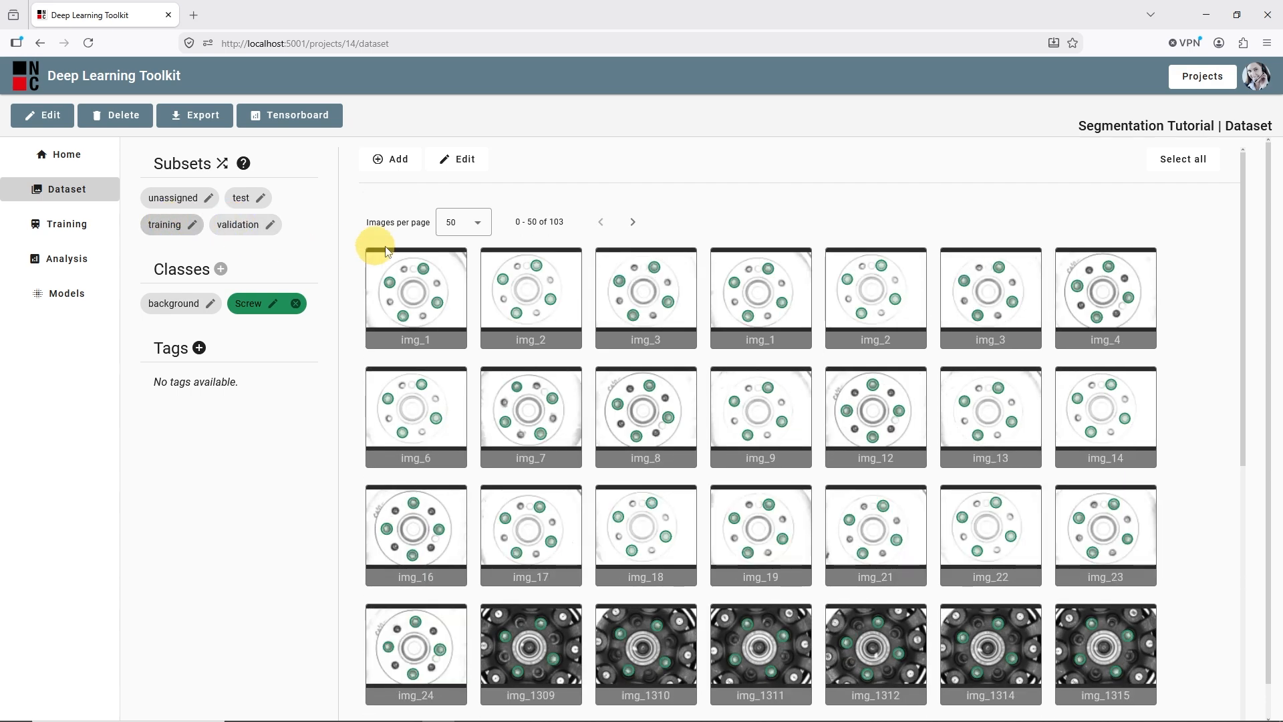
left_click(455, 258)
left_click(570, 260)
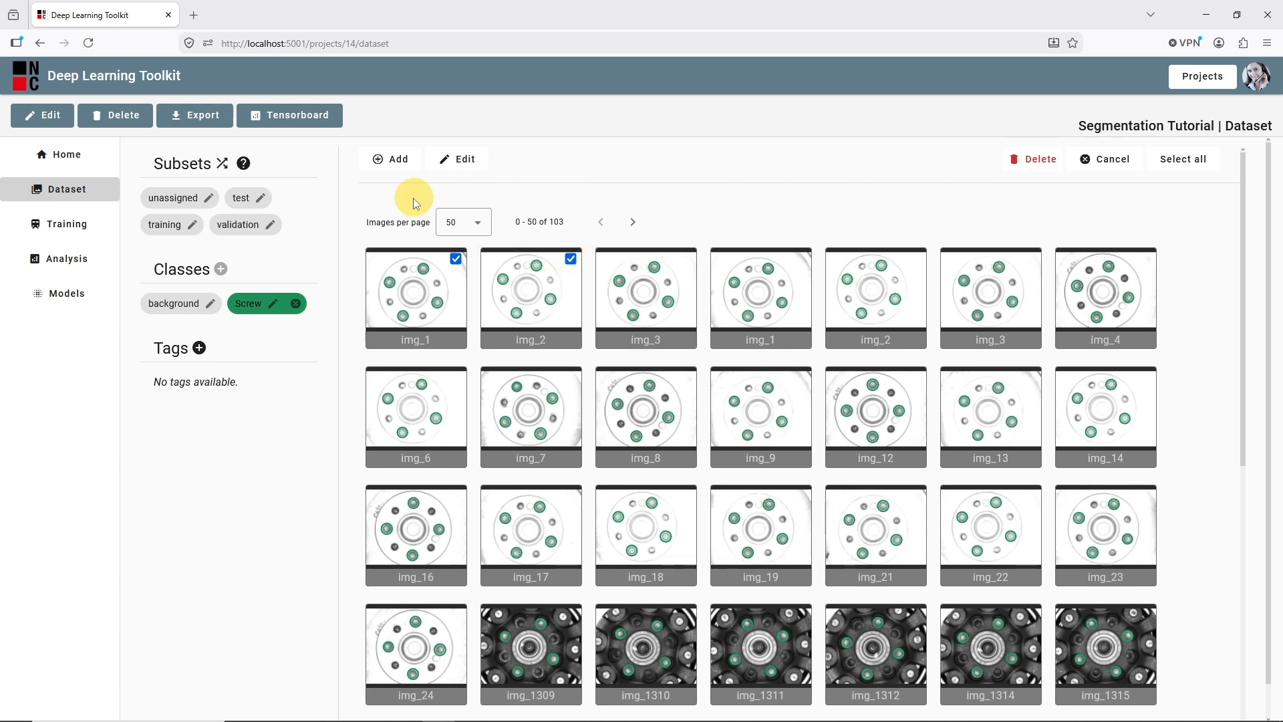
Open the project's training configuration and set the number of epochs to 30
left_click(78, 225)
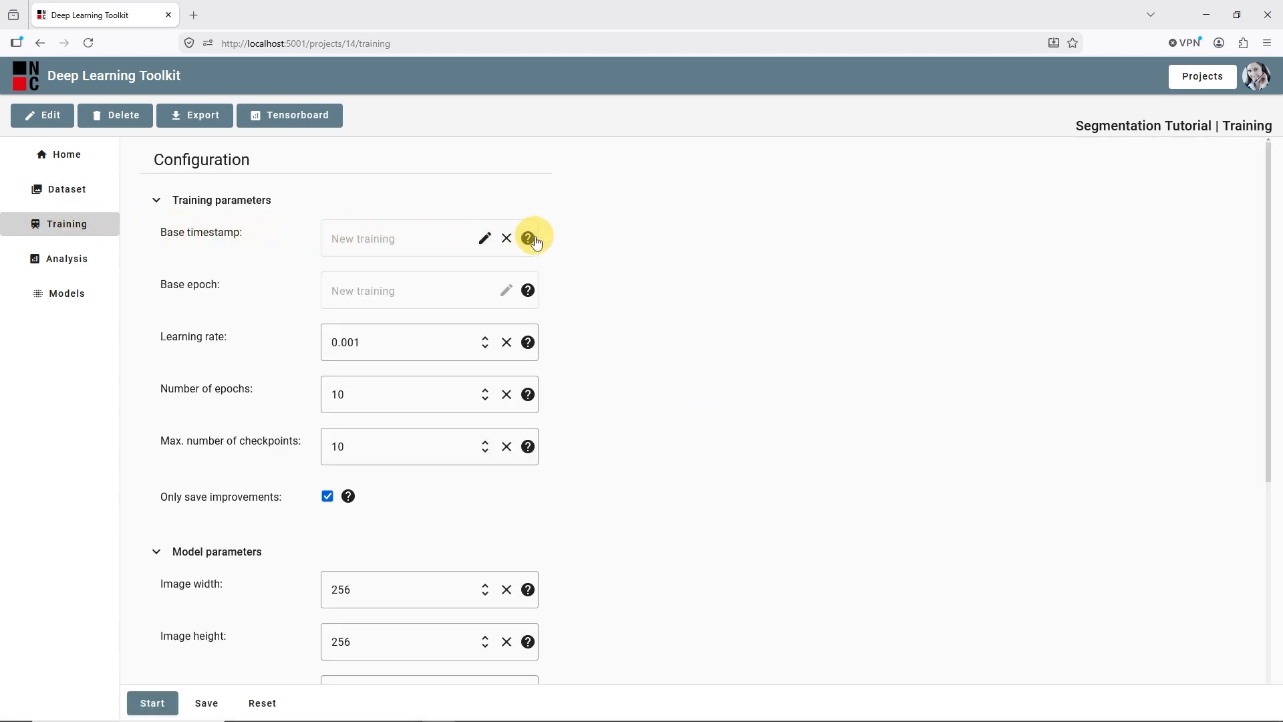
mouse_move(535, 240)
left_click_drag(364, 394, 310, 396)
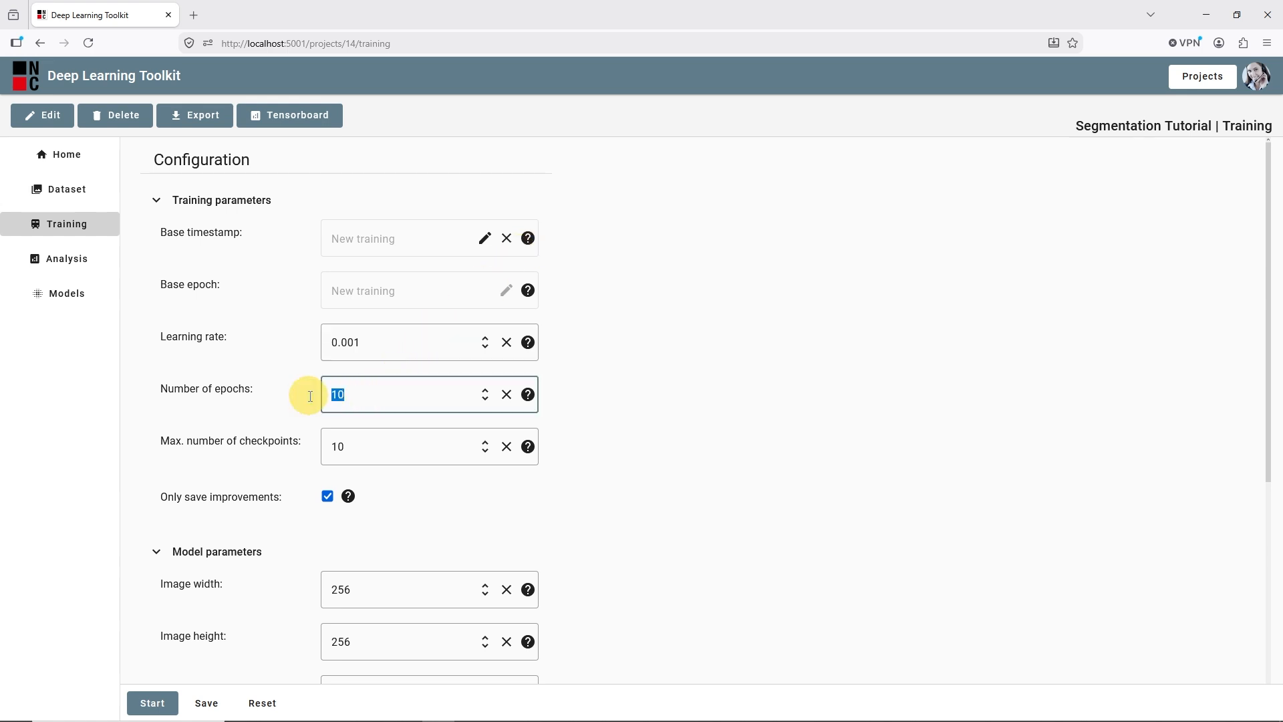
left_click(559, 438)
Set the model's image width to 648 and image height to 483
scroll(559, 438, "down", 2)
scroll(421, 463, "down", 3)
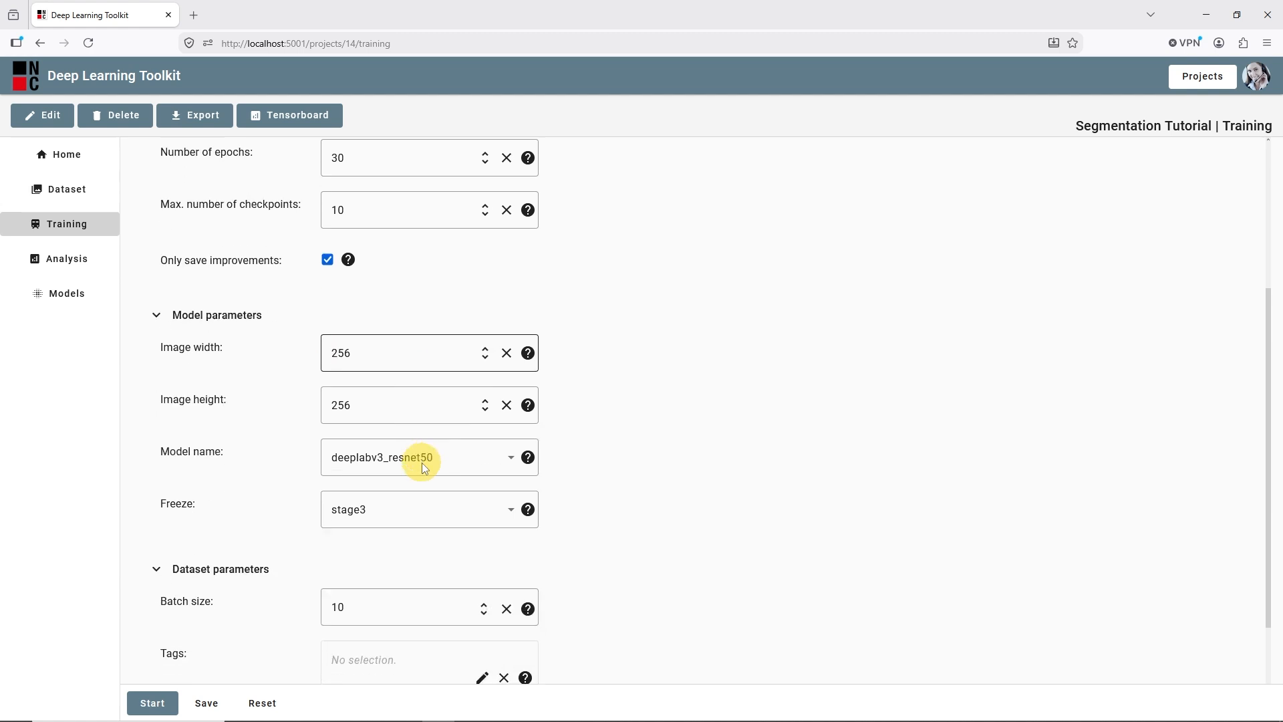
left_click(345, 342)
left_click_drag(344, 341, 322, 344)
key("BackSpace")
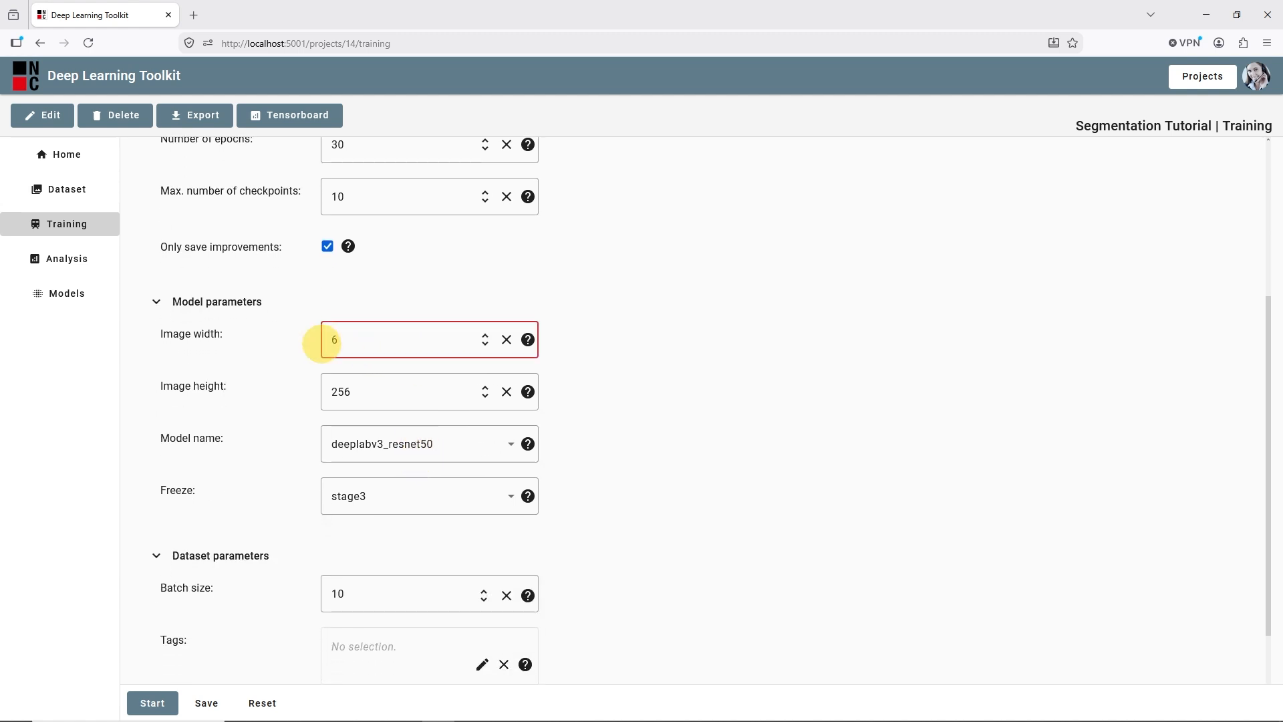
type("48")
left_click(361, 392)
left_click_drag(361, 392, 324, 390)
type("48")
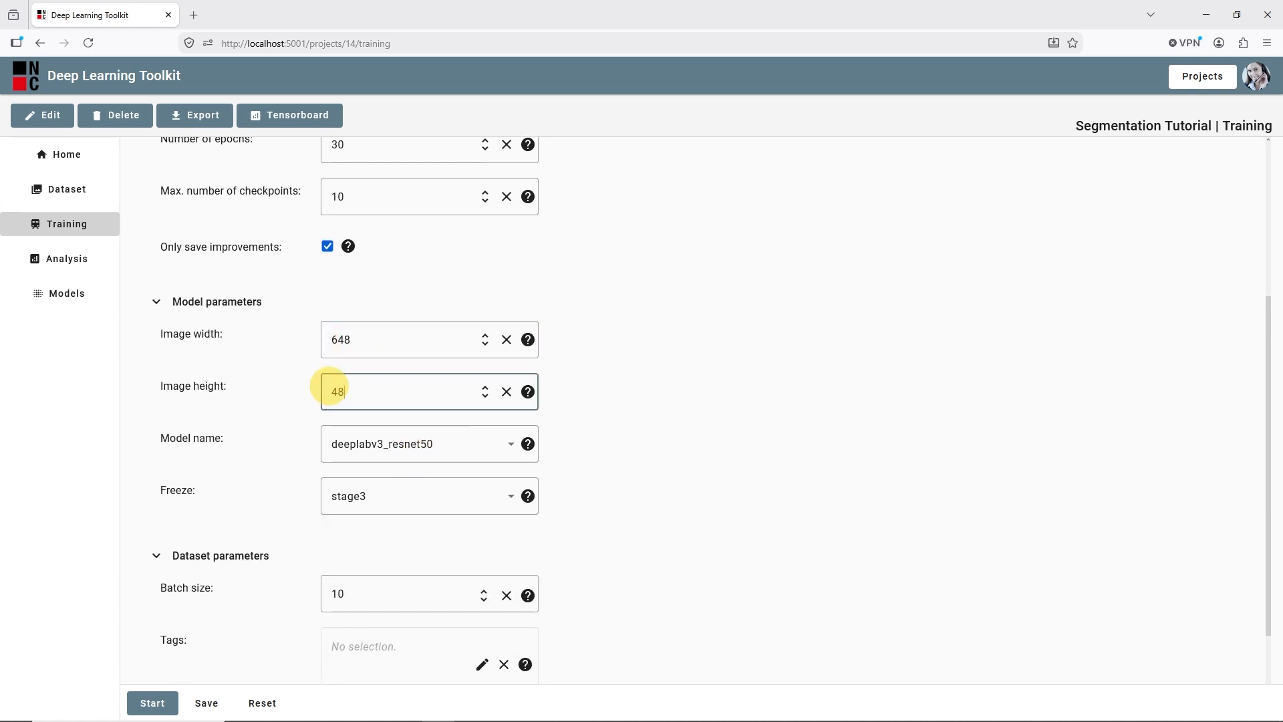
type("3")
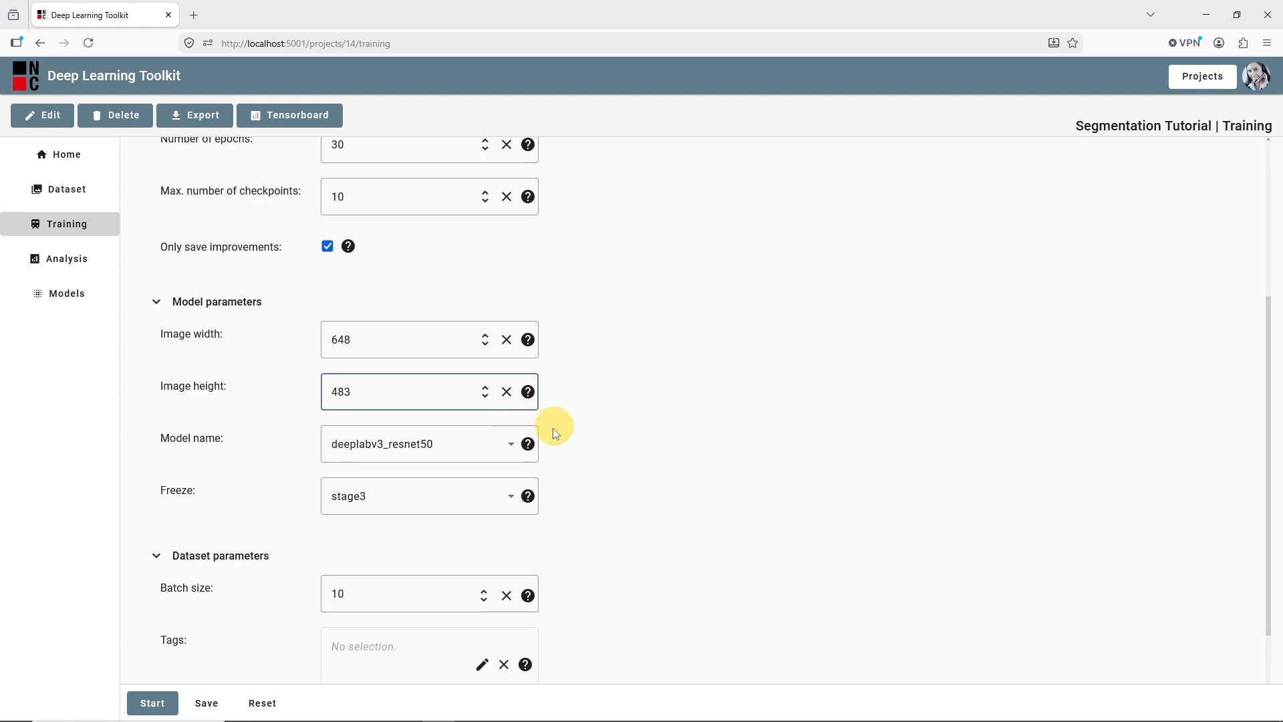
Check the available models, keep deeplabv3_resnet50, and set the batch size to 20
left_click(514, 445)
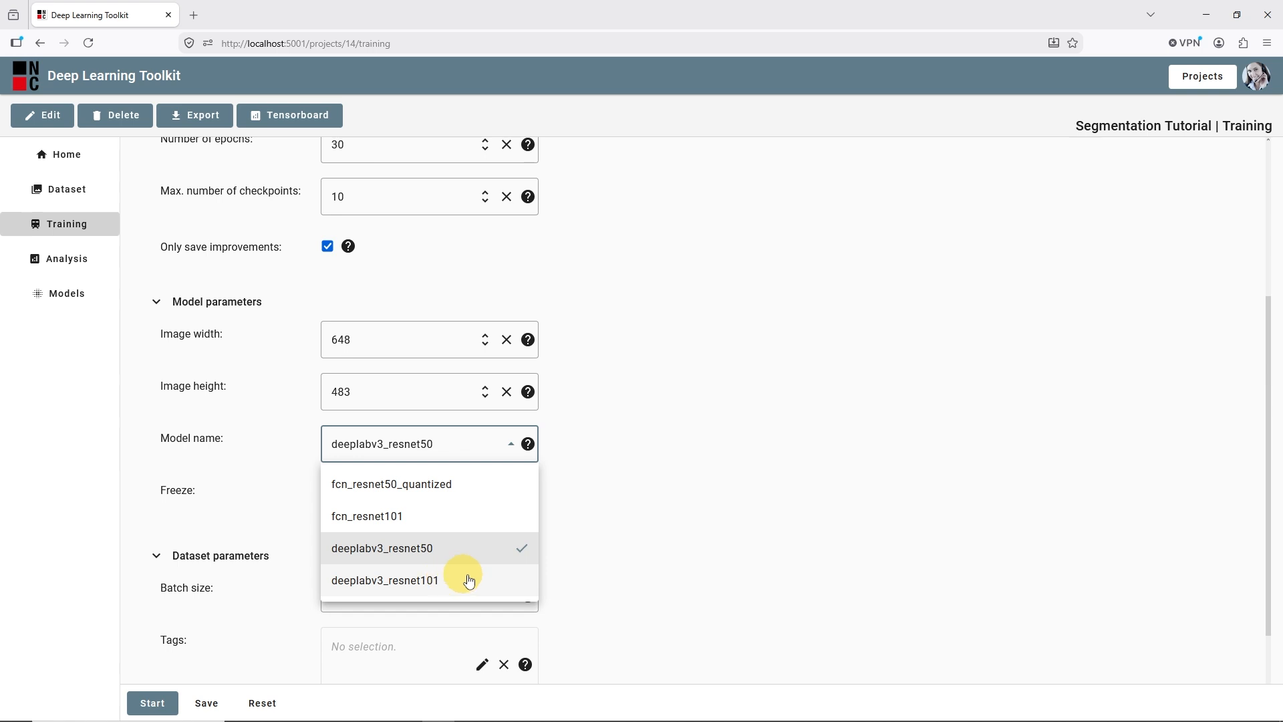
left_click(563, 512)
scroll(564, 512, "down", 2)
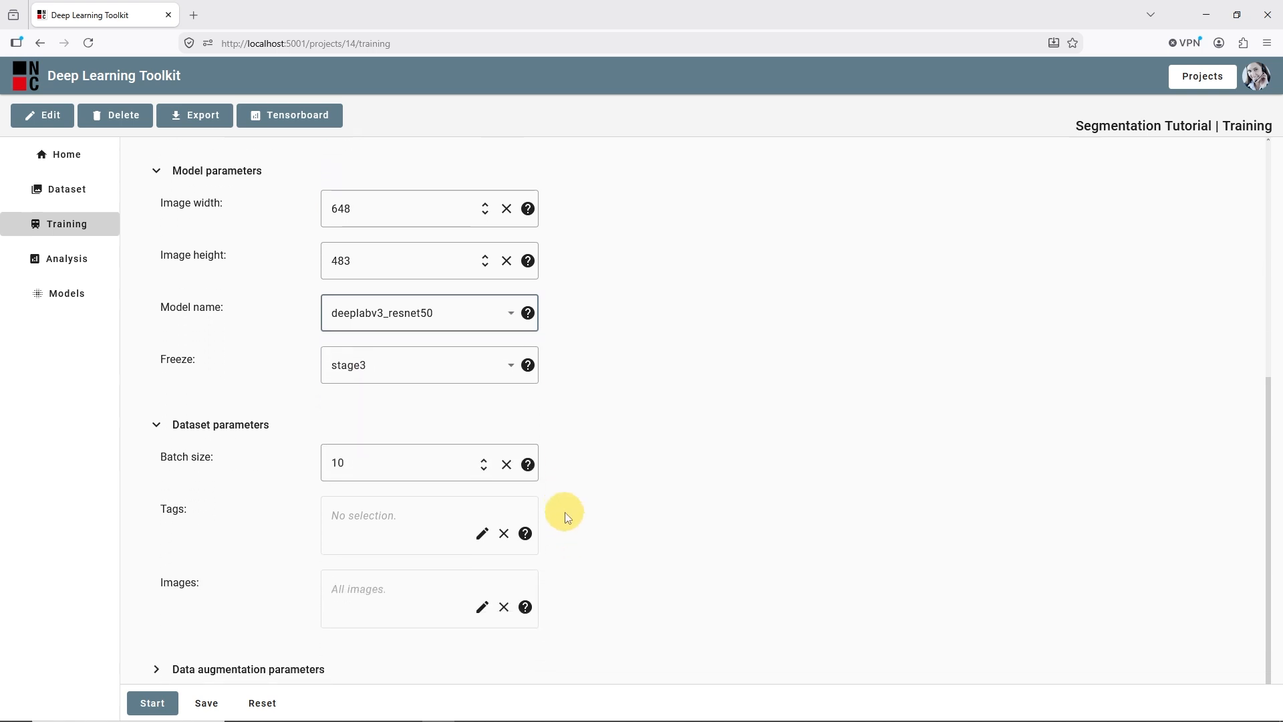
left_click_drag(372, 462, 323, 463)
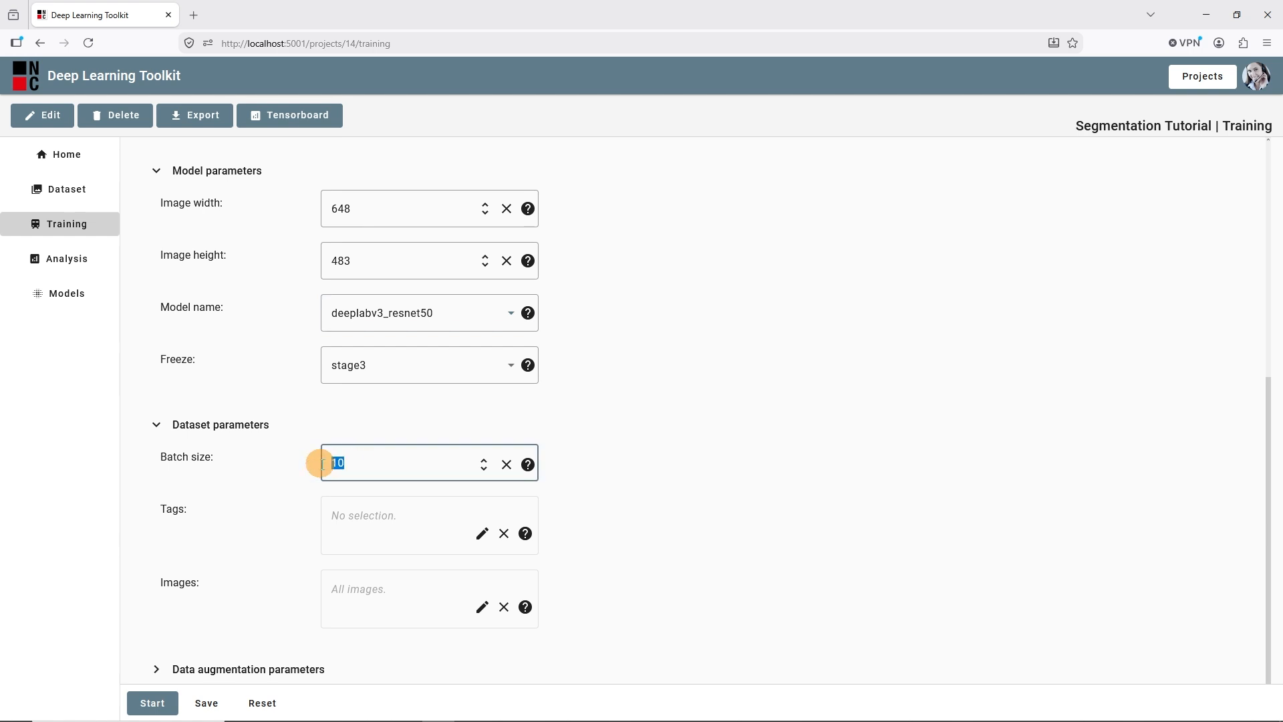
type("20")
Review the data augmentation parameters with only the up/down flip enabled, and start the training
left_click(159, 665)
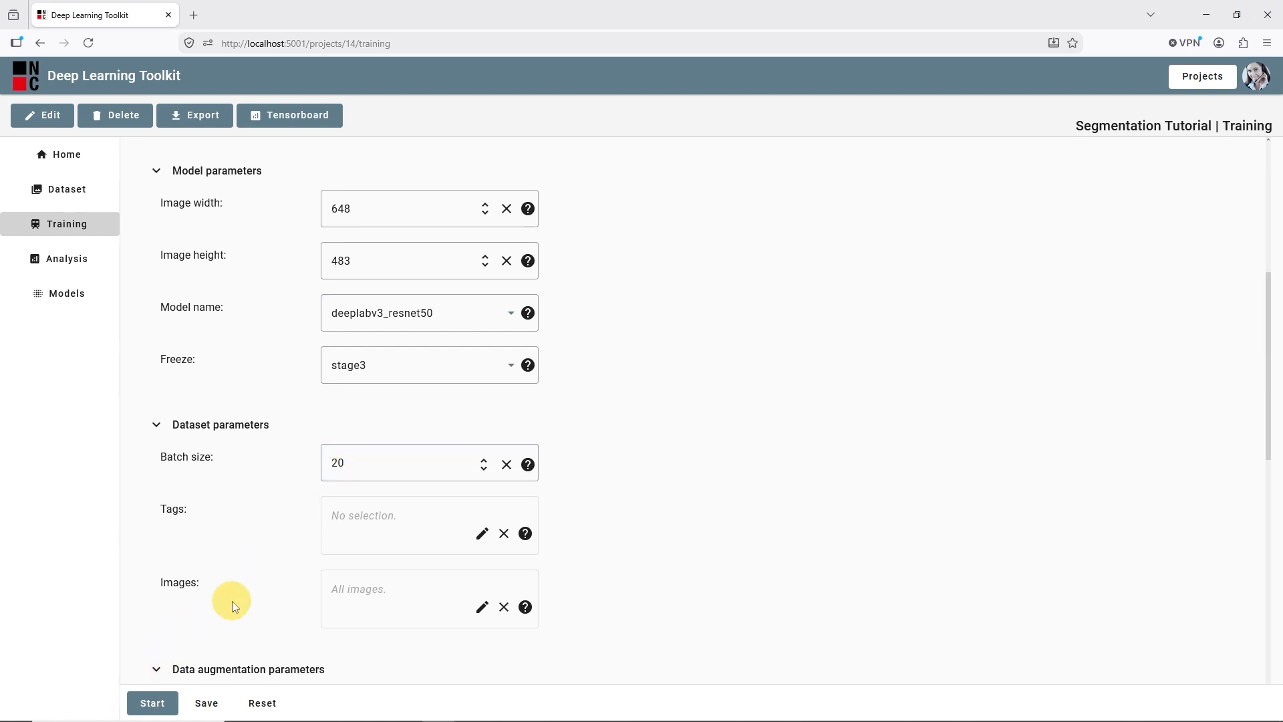
scroll(231, 600, "down", 4)
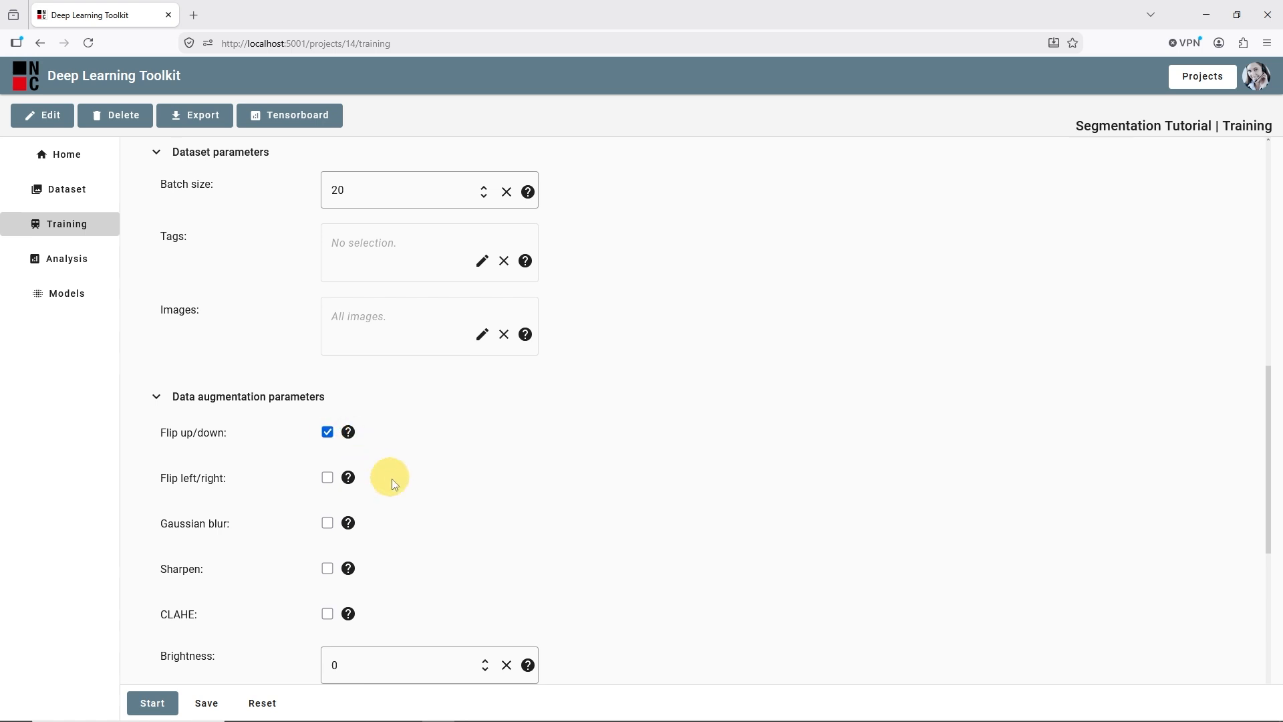
scroll(410, 495, "down", 6)
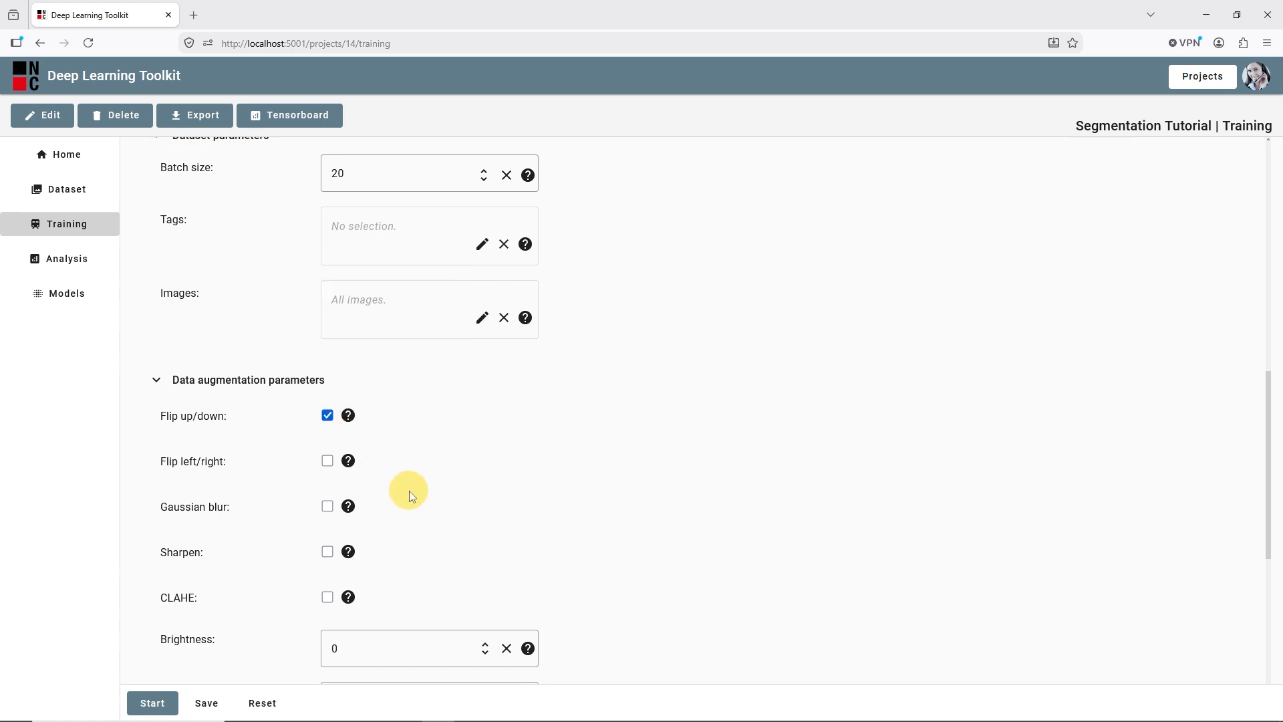
scroll(409, 491, "down", 1)
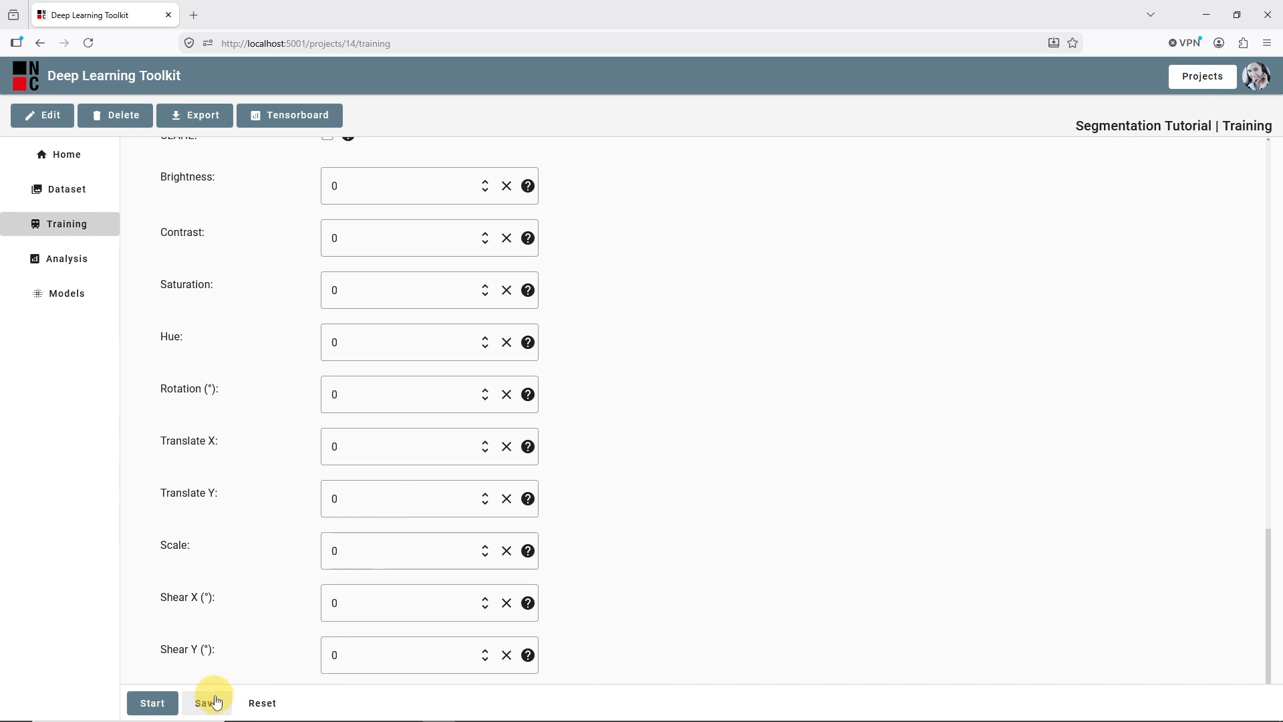
left_click(164, 700)
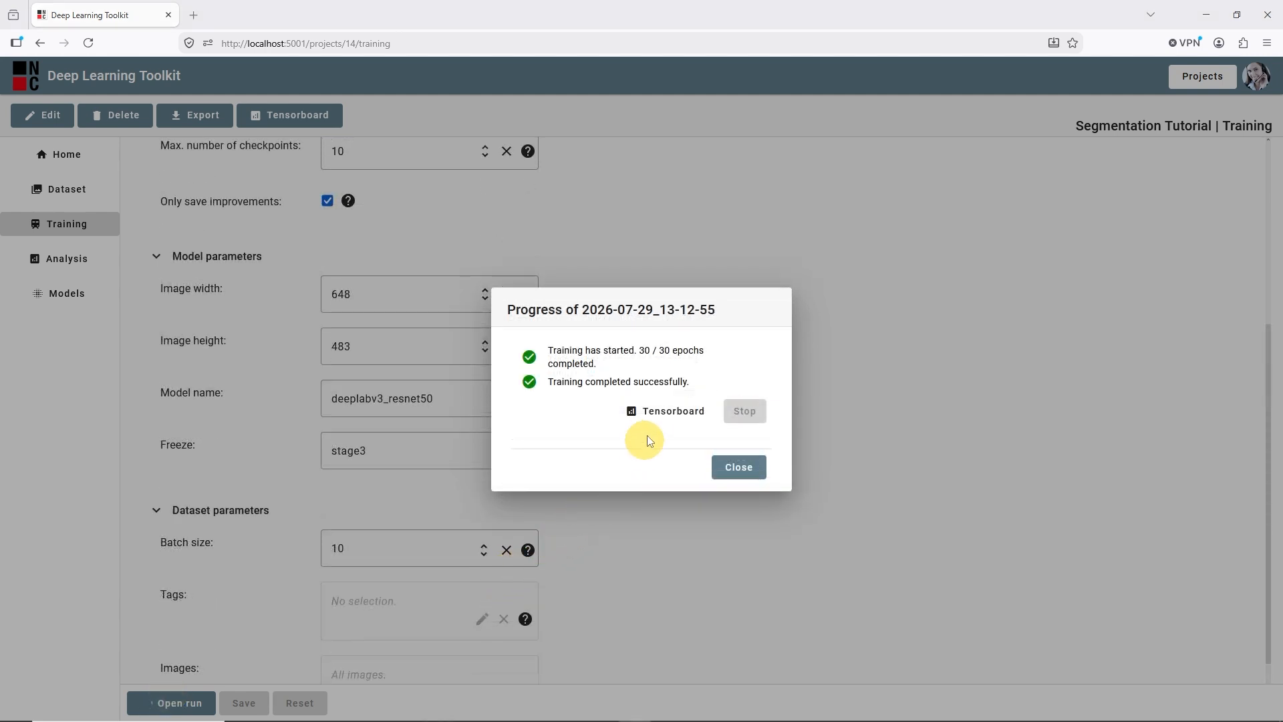
Open TensorBoard for the training run and compare the train and val scalar curves by toggling each run's visibility
left_click(654, 415)
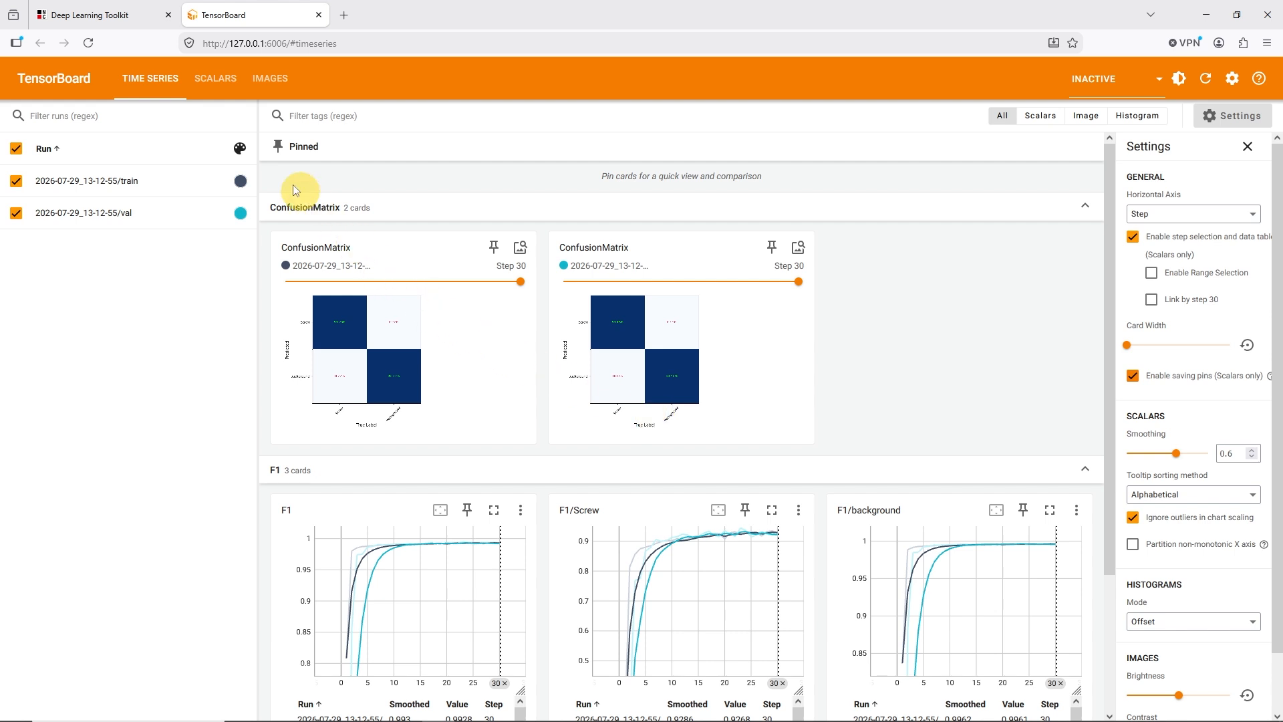
left_click(225, 92)
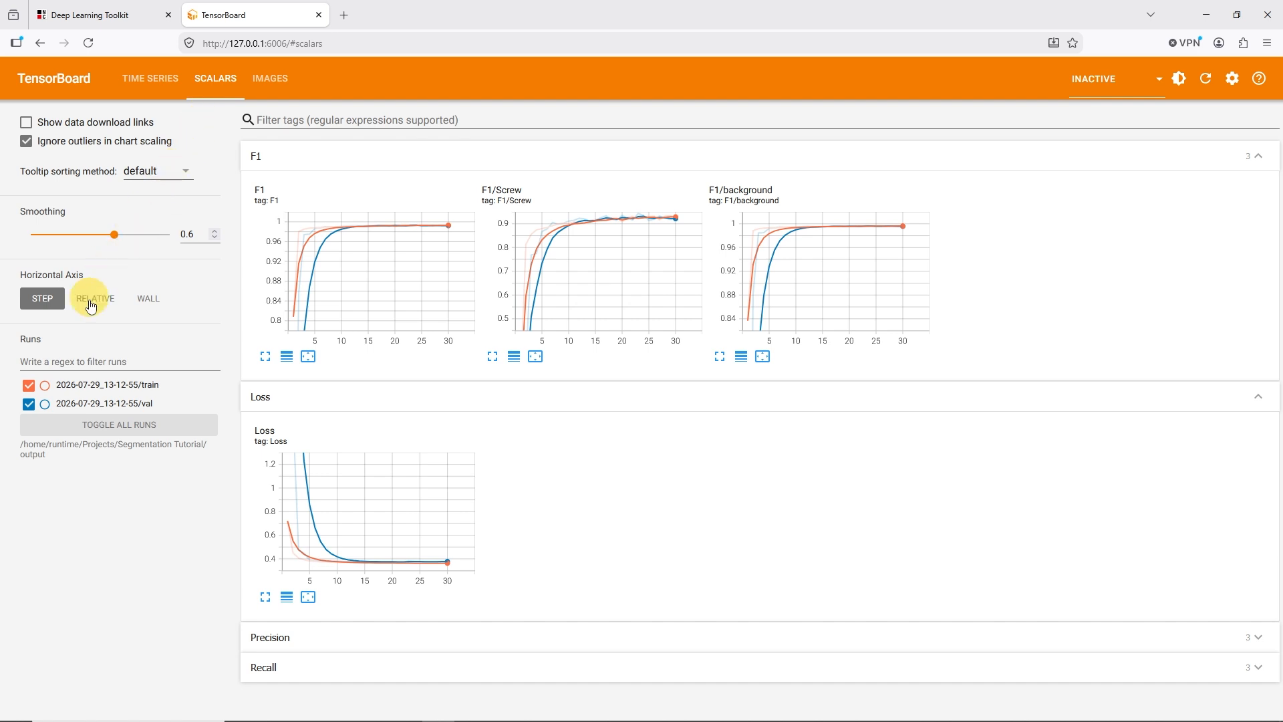
left_click(28, 386)
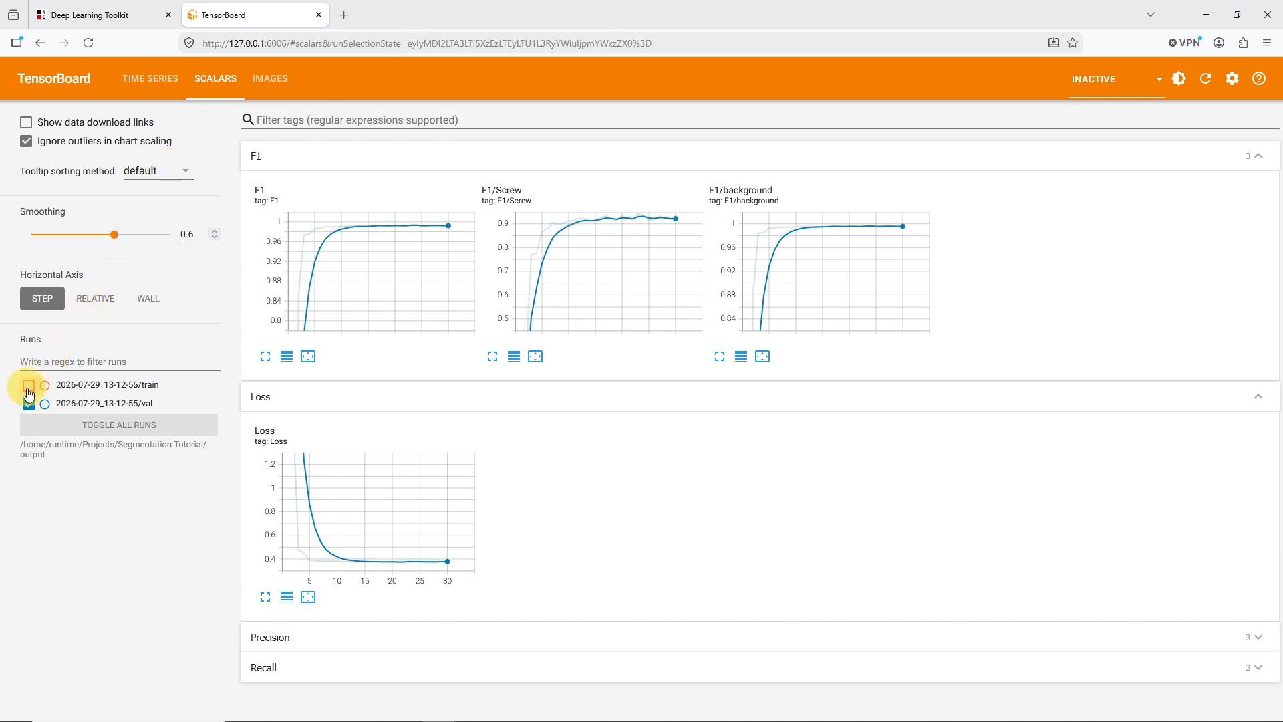
left_click(28, 404)
left_click(28, 404)
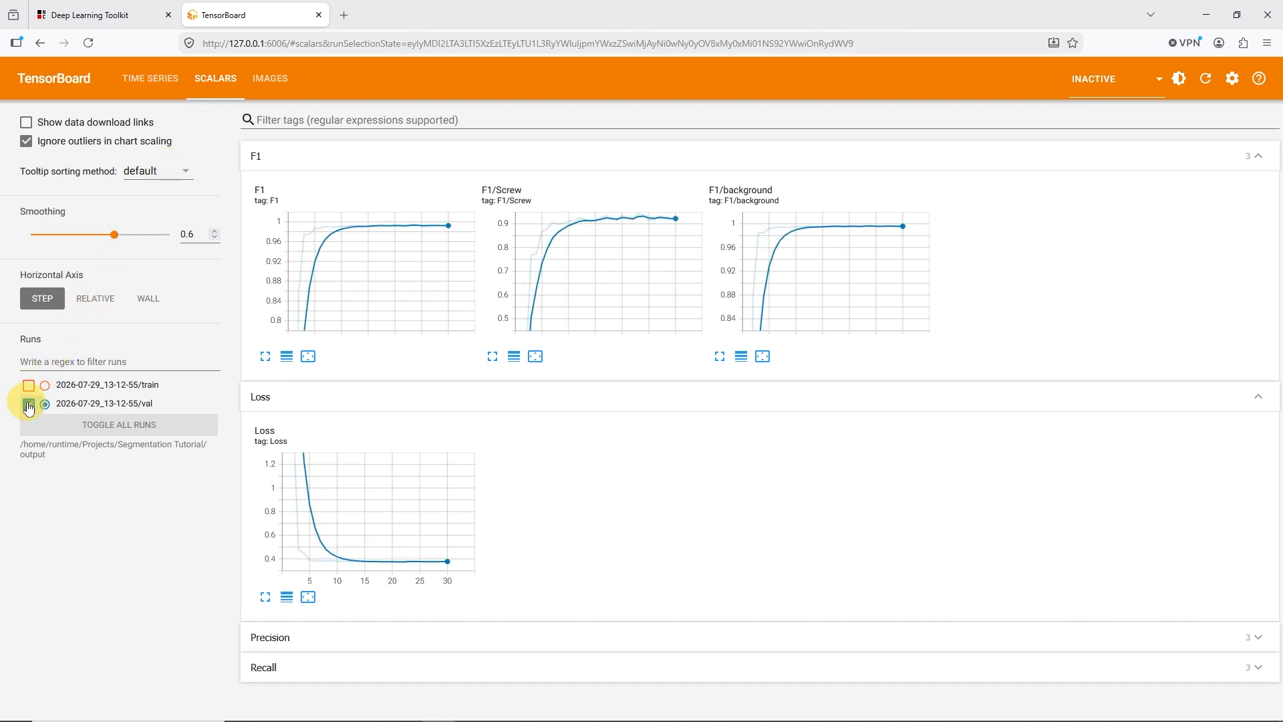
left_click(28, 386)
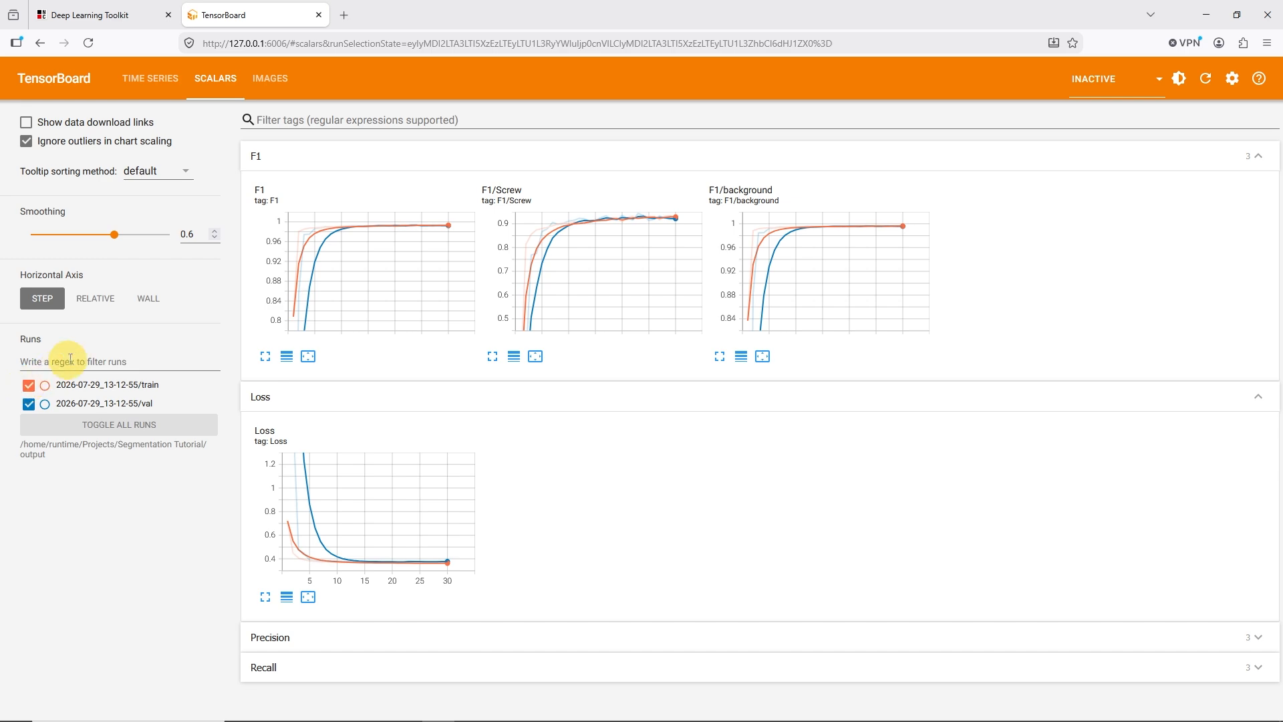
Examine the run's confusion matrices and compare its predictions with the ground truth images
left_click(270, 89)
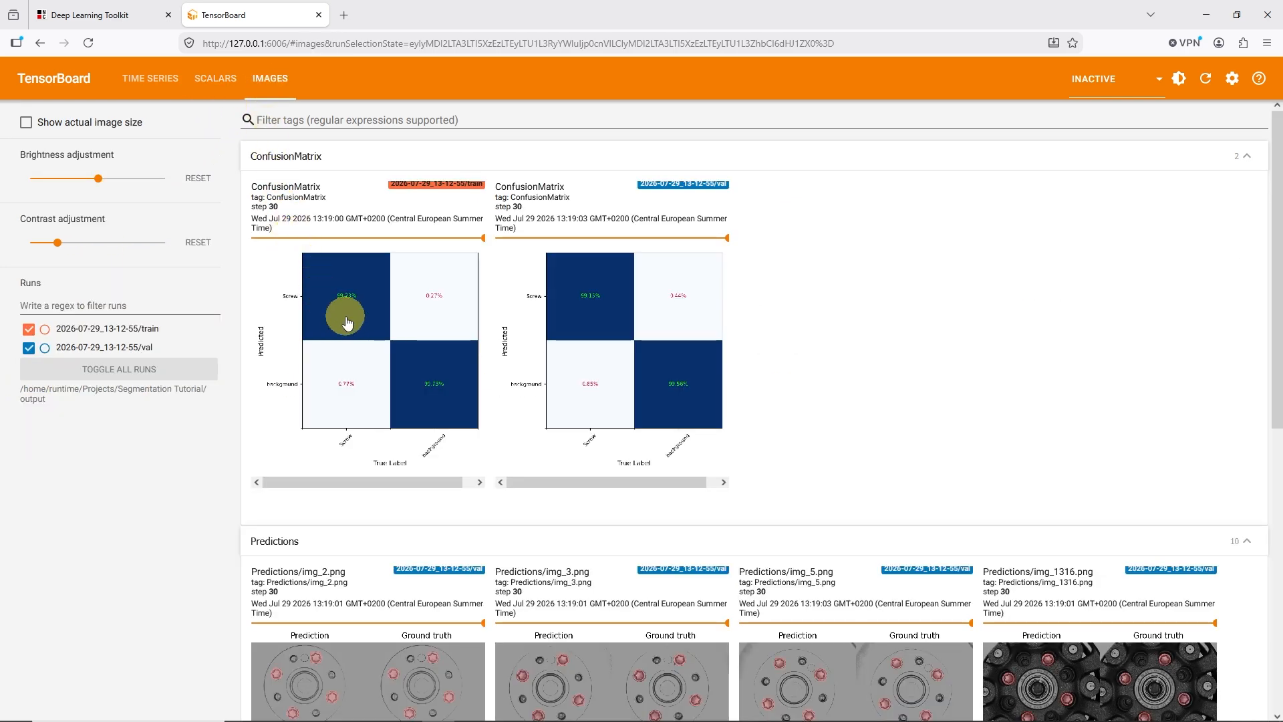
scroll(583, 343, "down", 2)
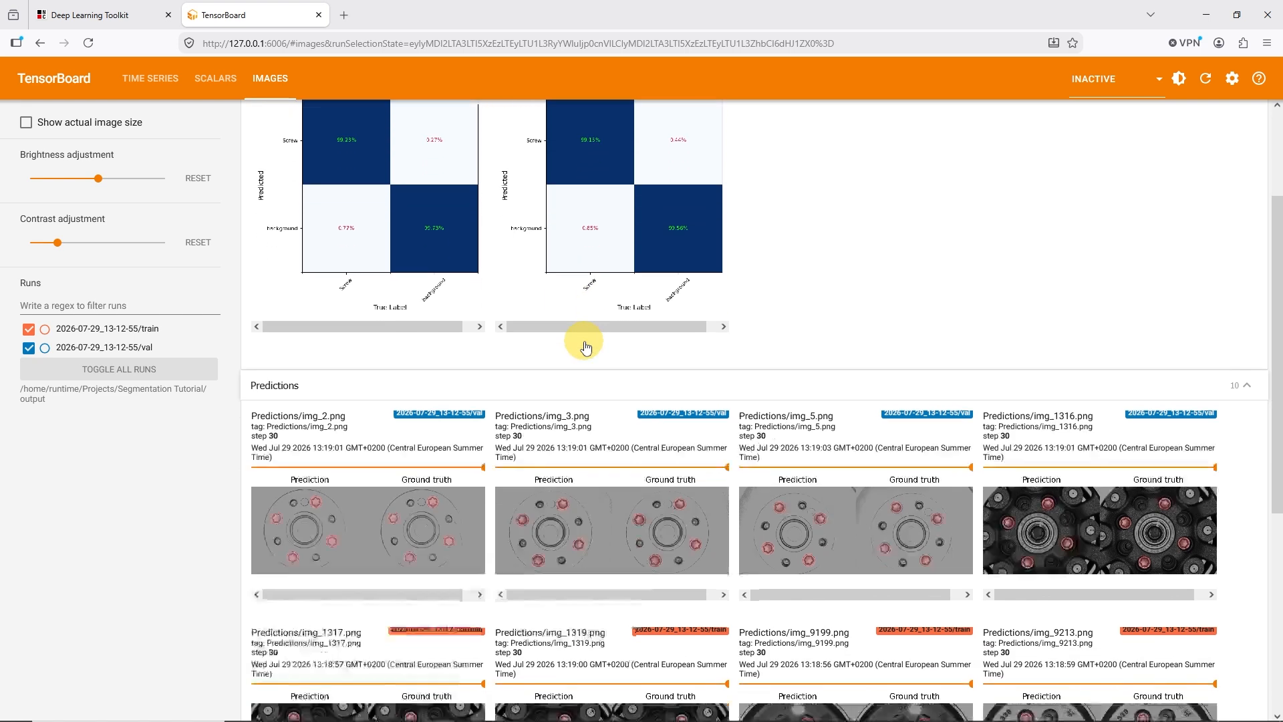
scroll(585, 347, "down", 1)
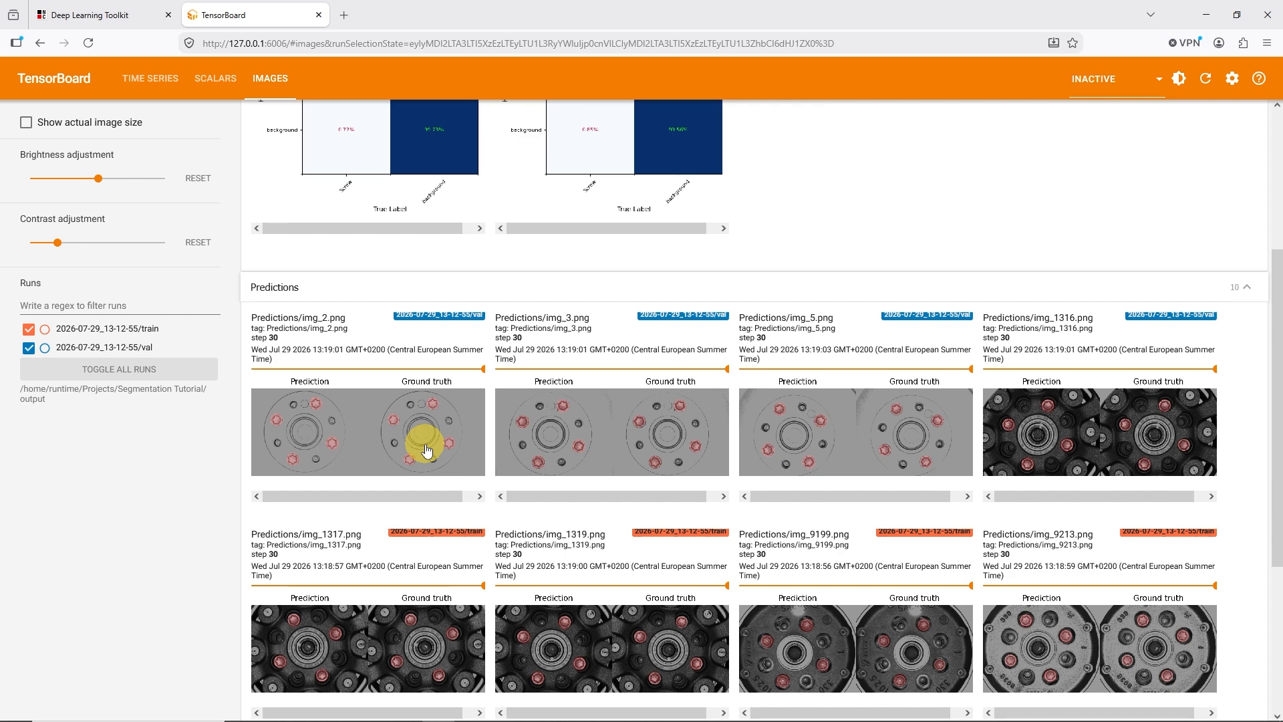
Switch back to the Deep Learning Toolkit, close the training progress, and choose timestamp 2026-07-29_13-12-55 for the evaluation
left_click(110, 17)
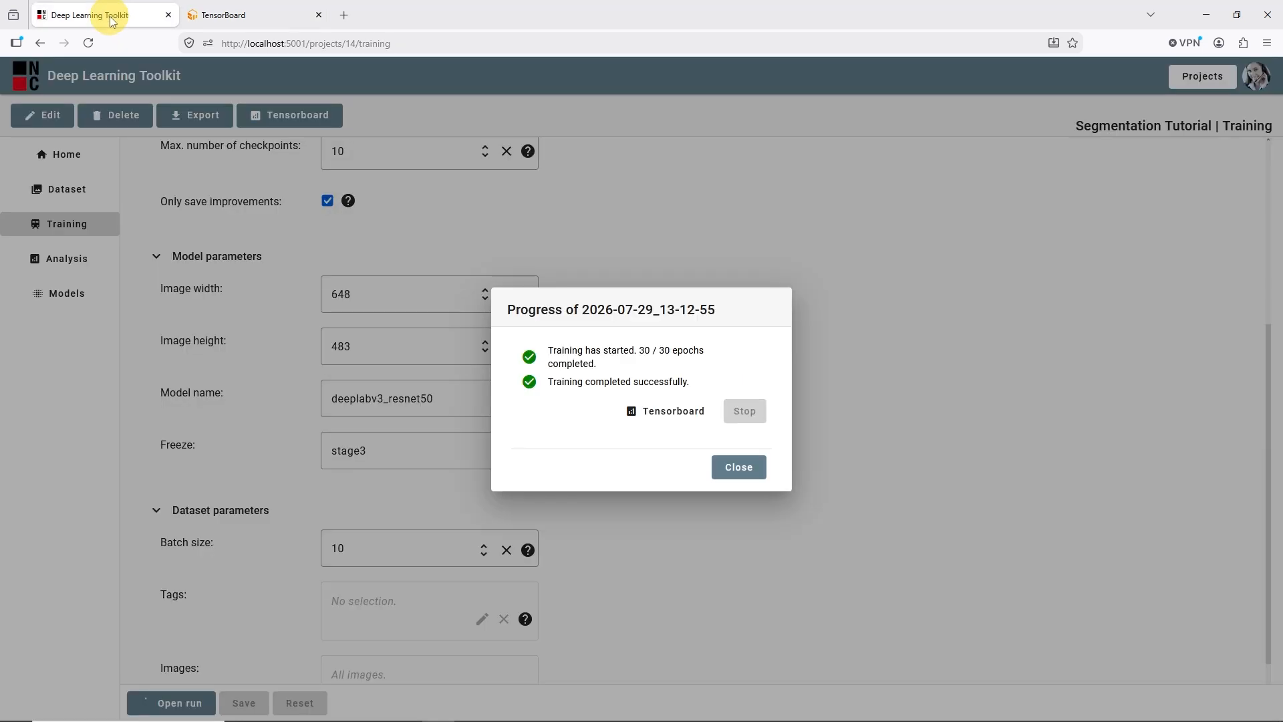
left_click(724, 466)
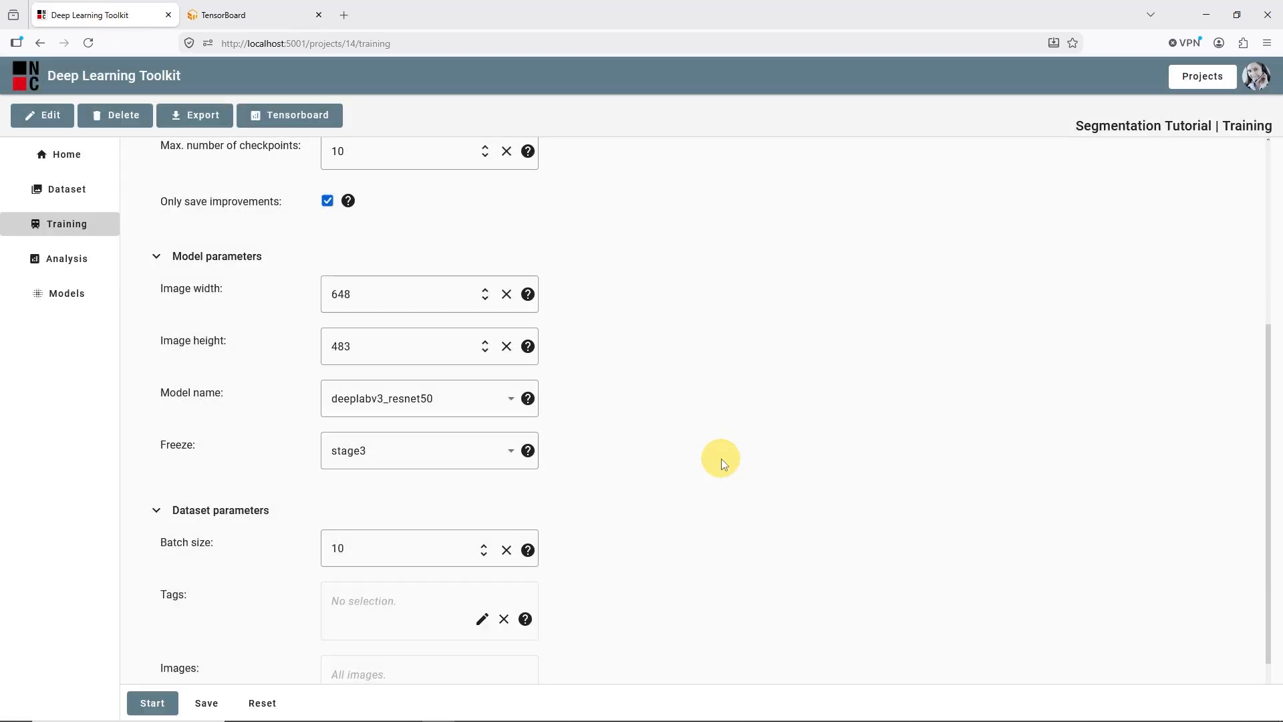
left_click(72, 263)
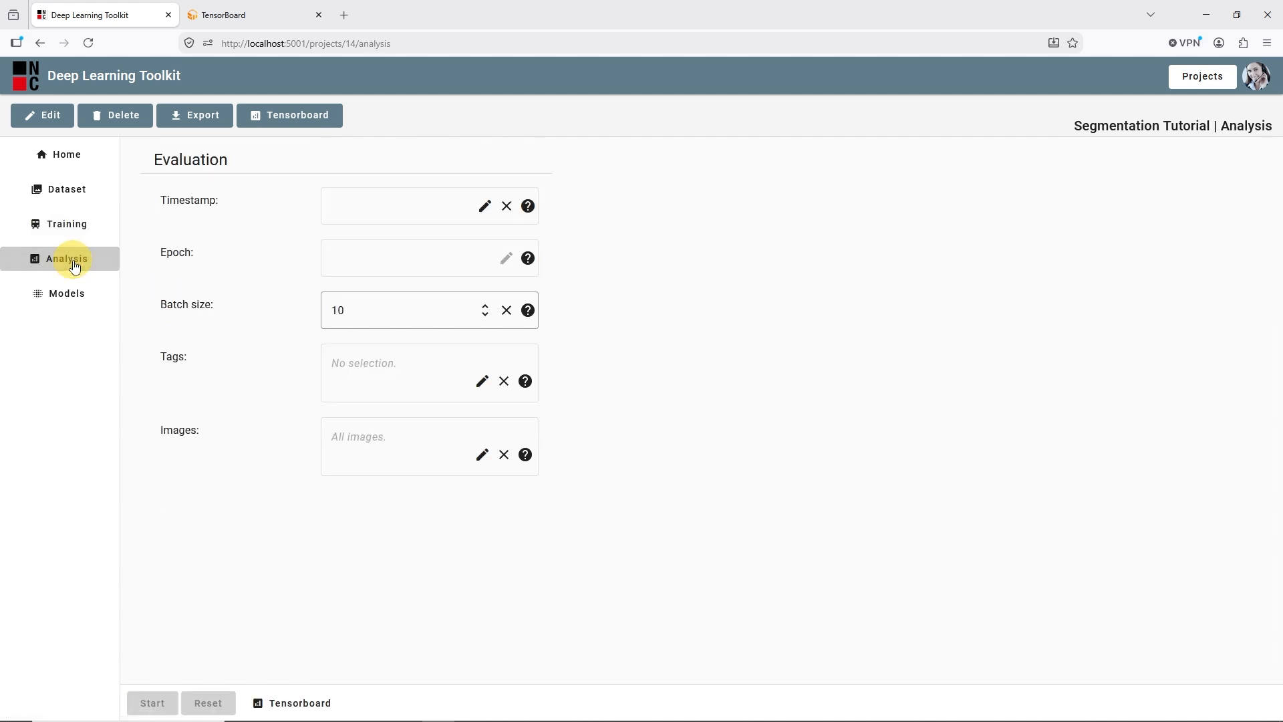
left_click(482, 208)
left_click(524, 389)
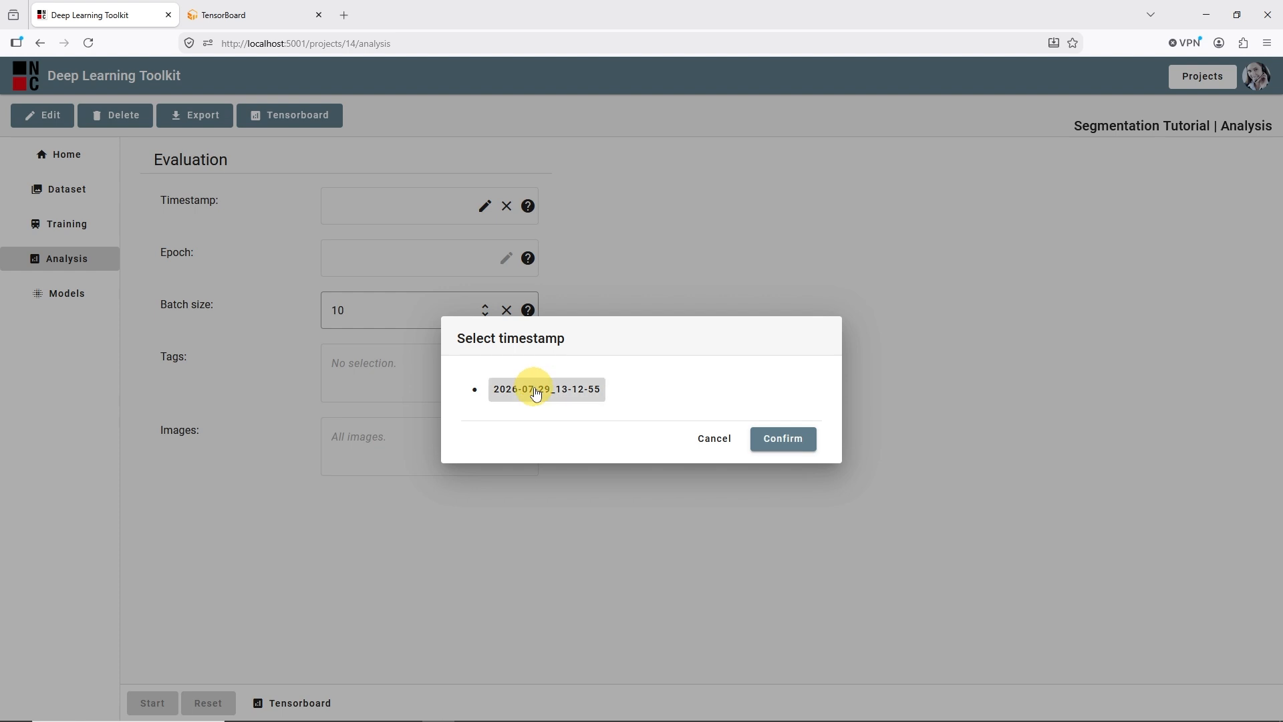
left_click(759, 437)
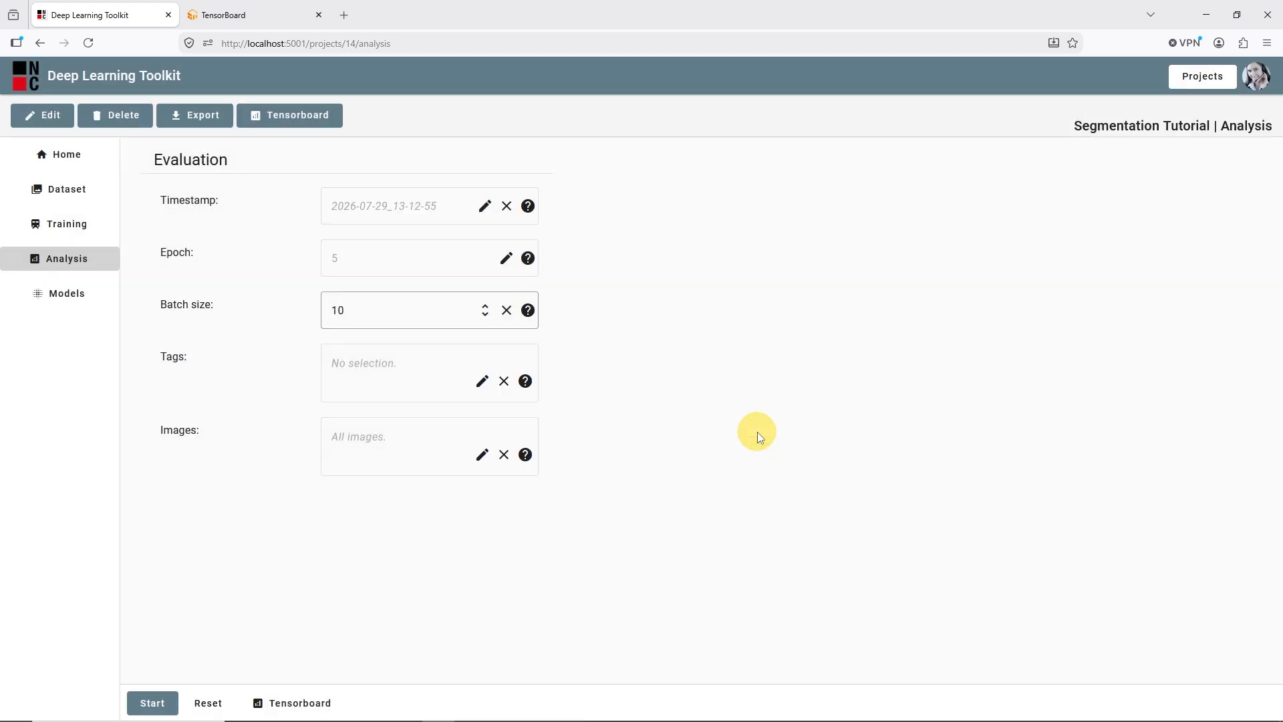
Set the evaluation epoch to 00023 and start the evaluation on all images
left_click(506, 262)
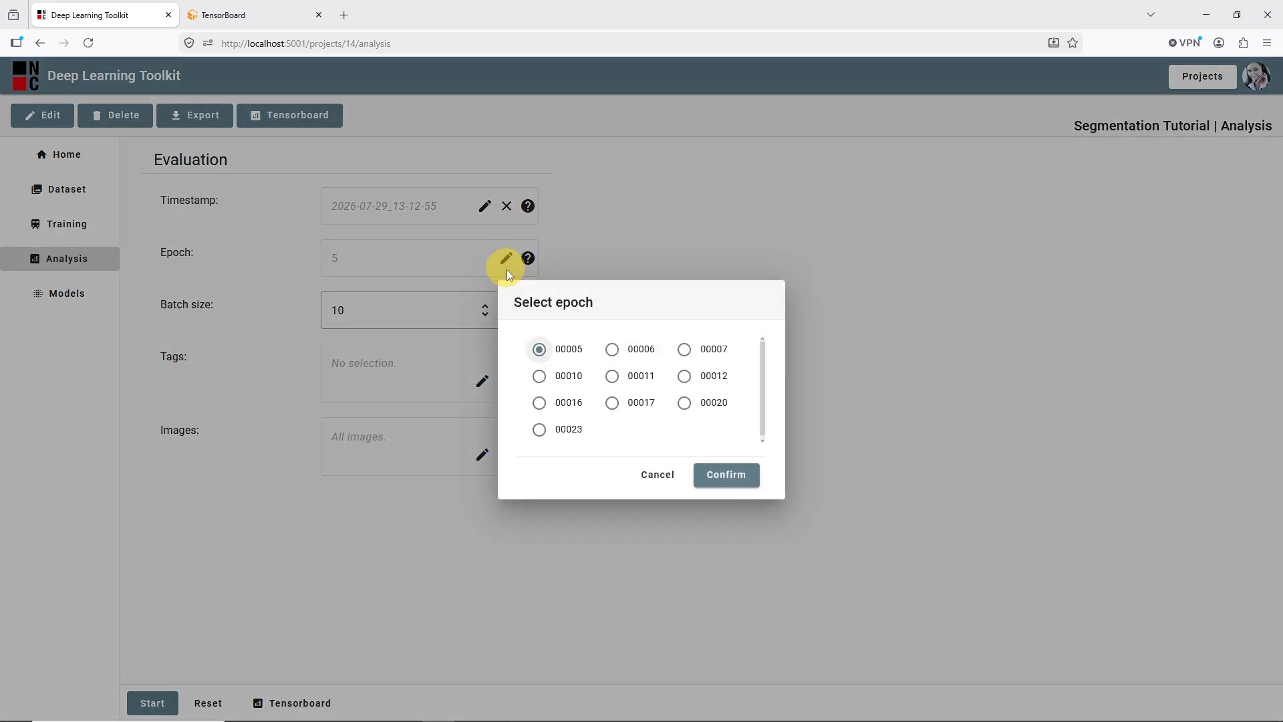
left_click(539, 429)
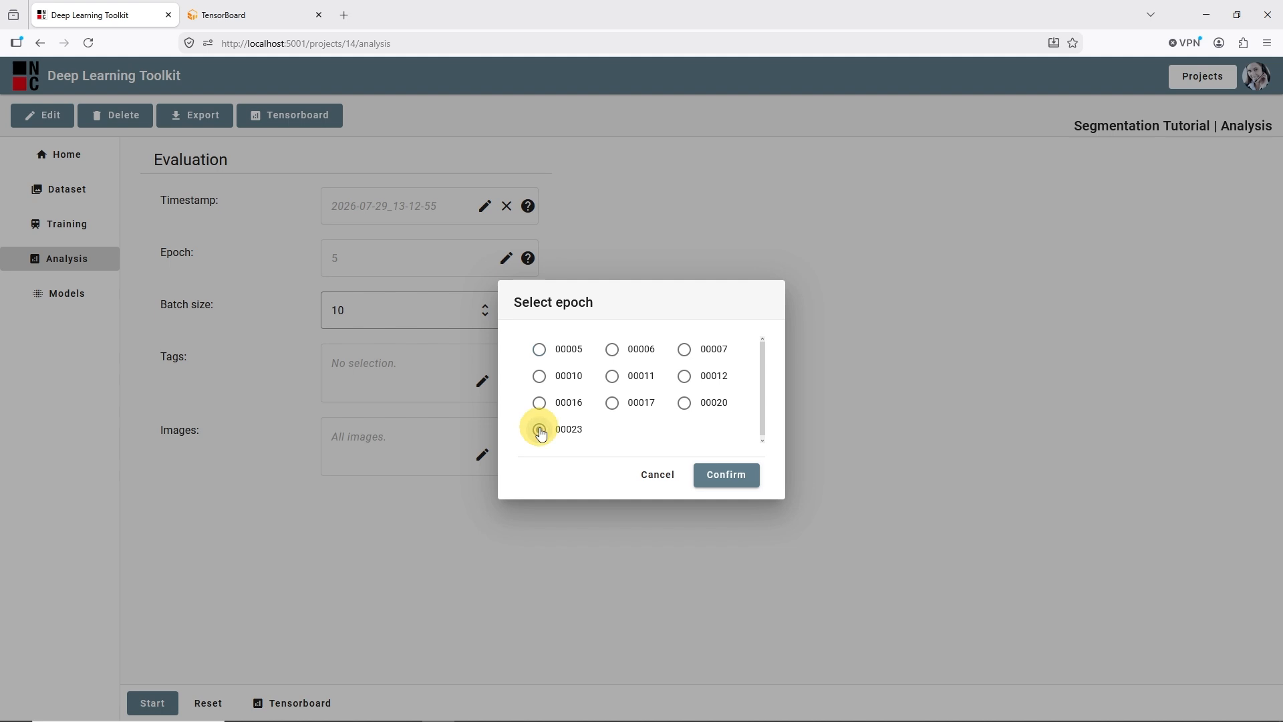
left_click(709, 475)
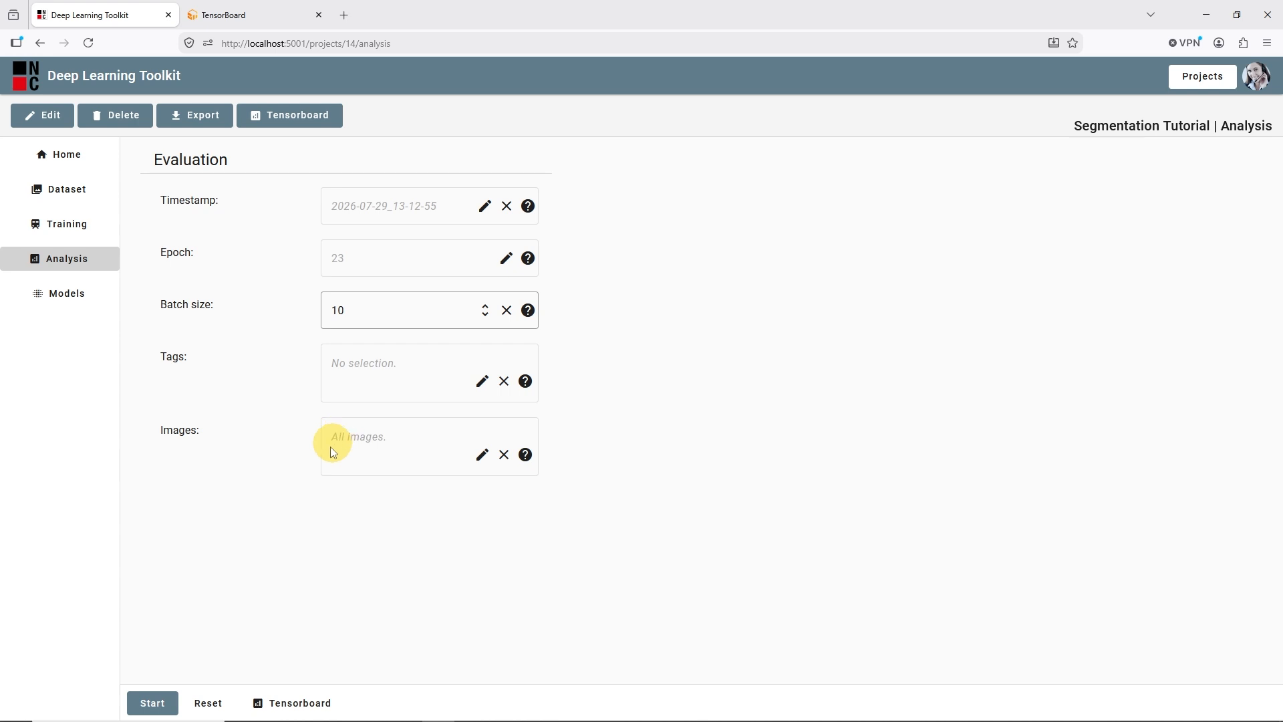
left_click(148, 703)
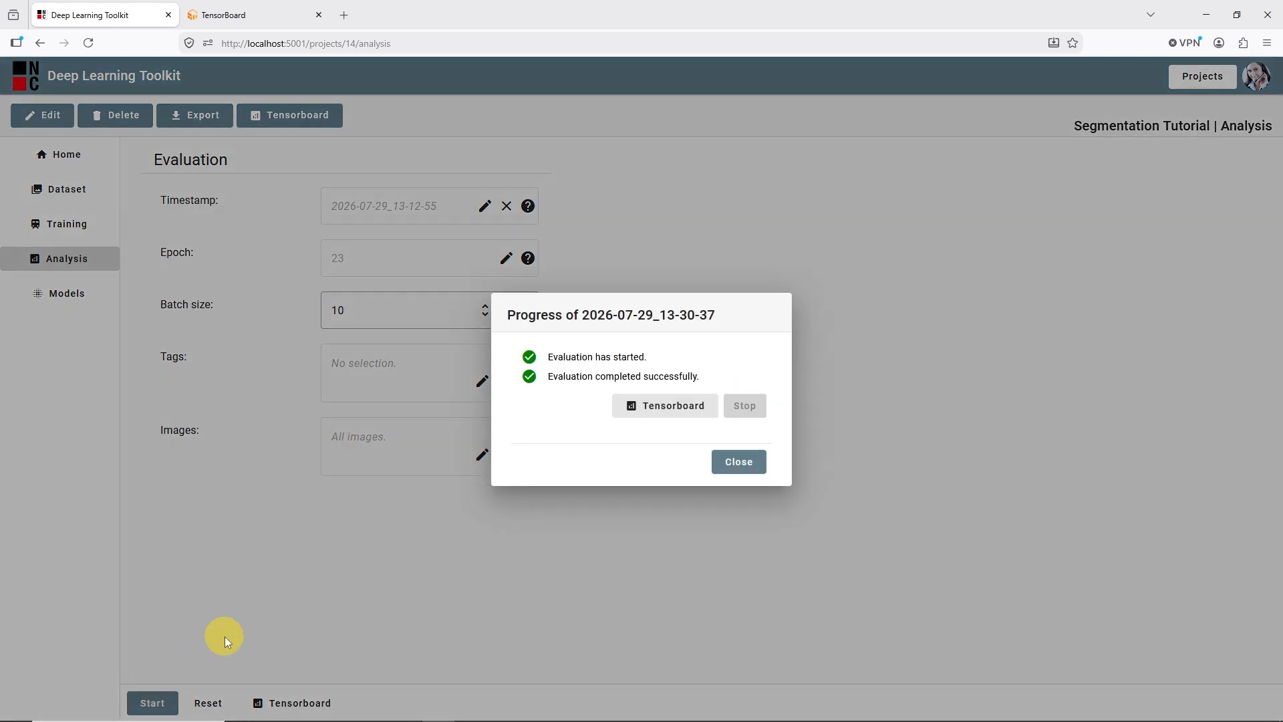
Open TensorBoard for the evaluation, compare its confusion matrix with the train and val ones, and return to close the evaluation progress
left_click(666, 409)
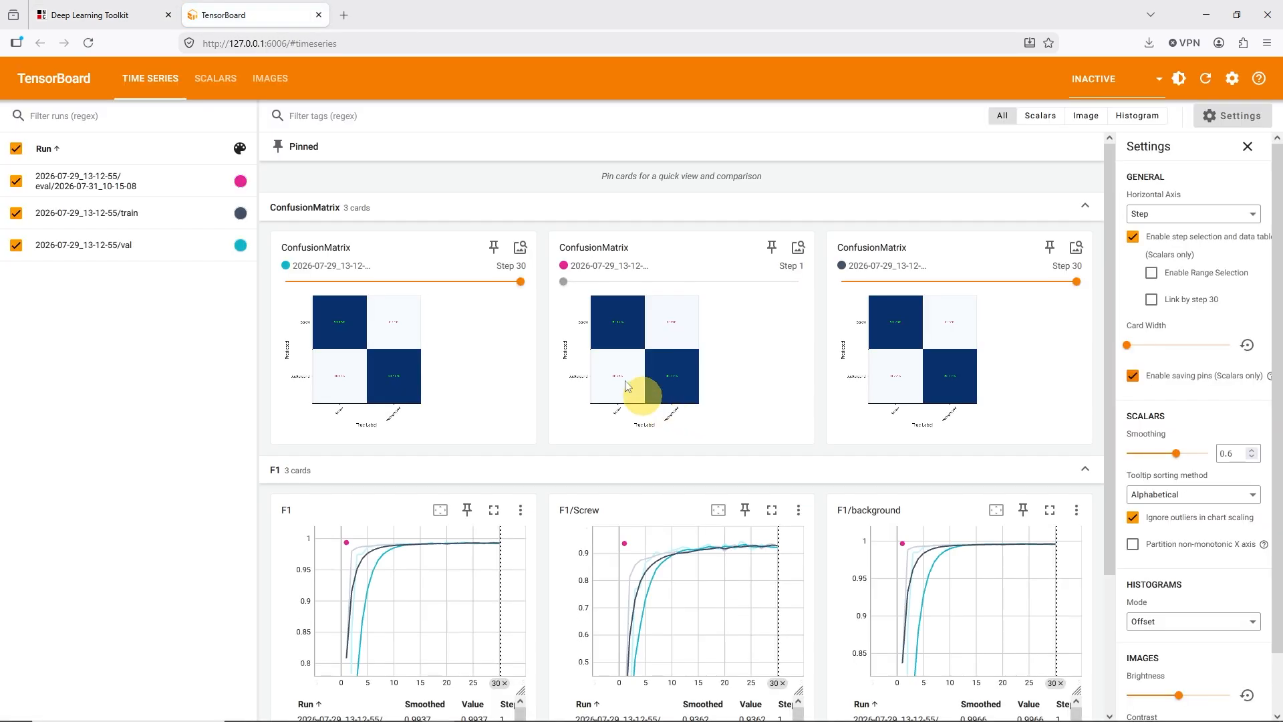
left_click(270, 79)
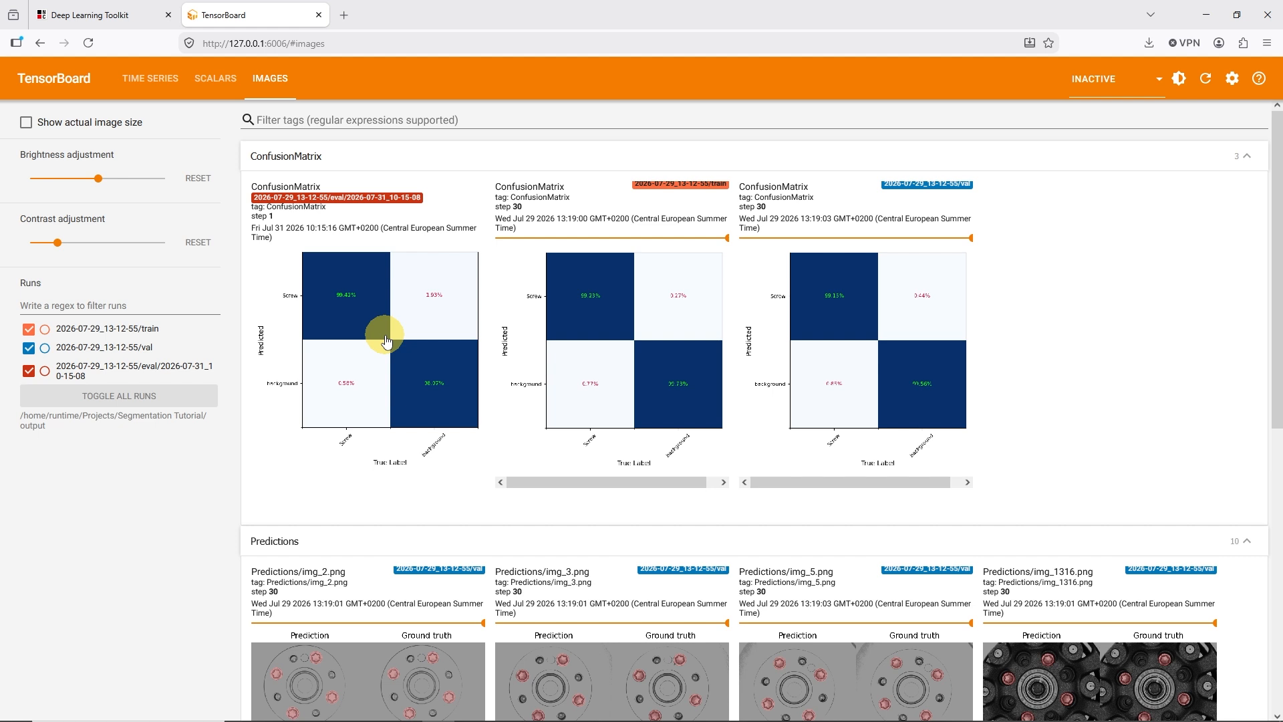
left_click(115, 17)
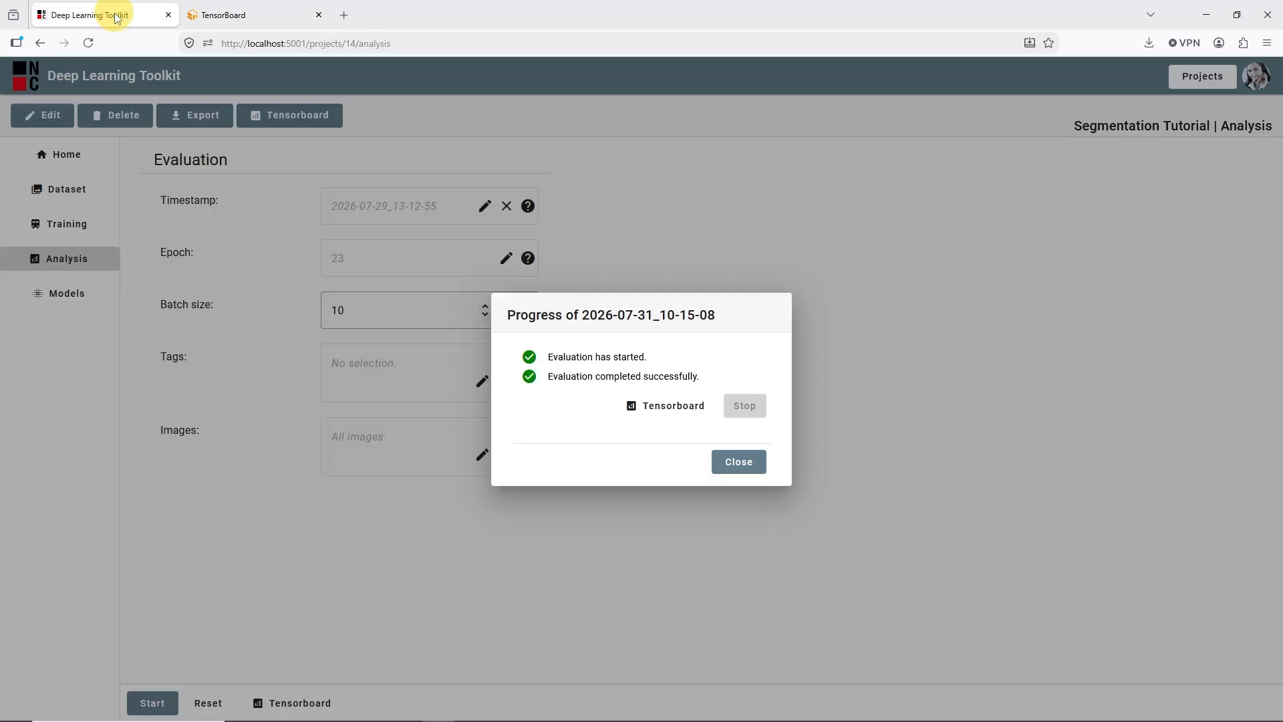
left_click(735, 461)
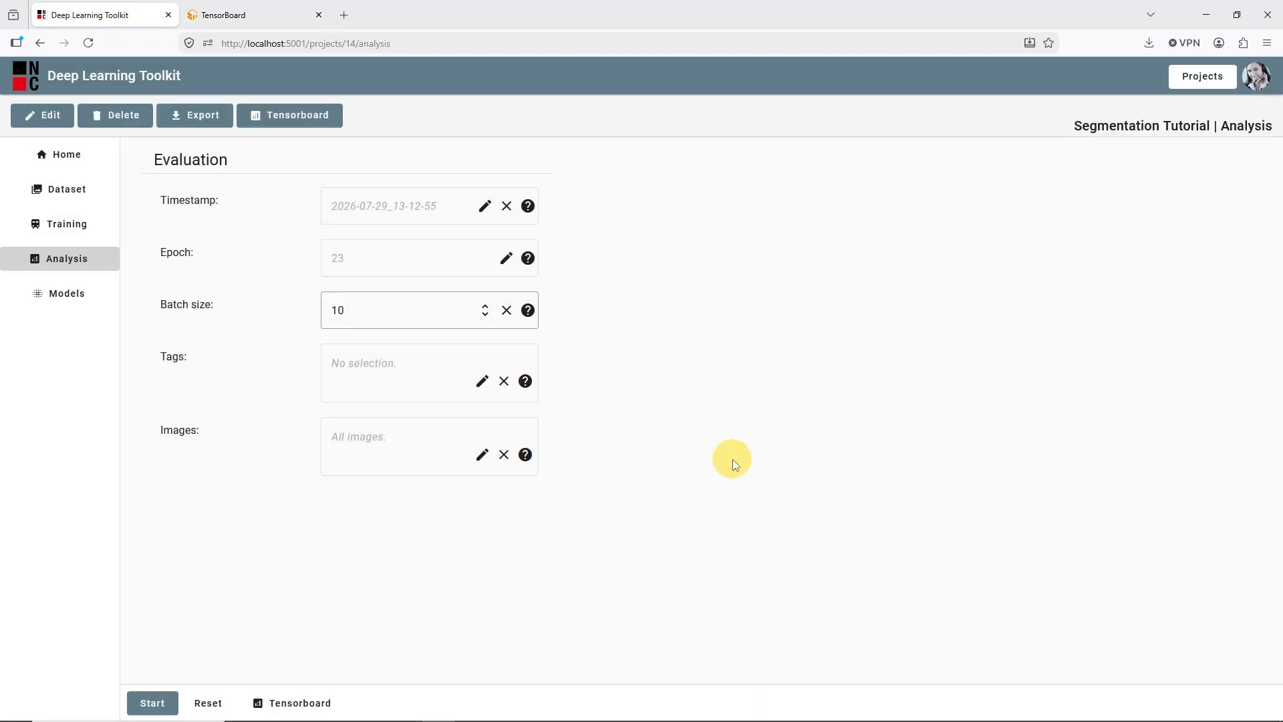
Export checkpoint 00023 of training run 2026-07-29_13-12-55 as a model for grayscale images
left_click(64, 294)
left_click(685, 422)
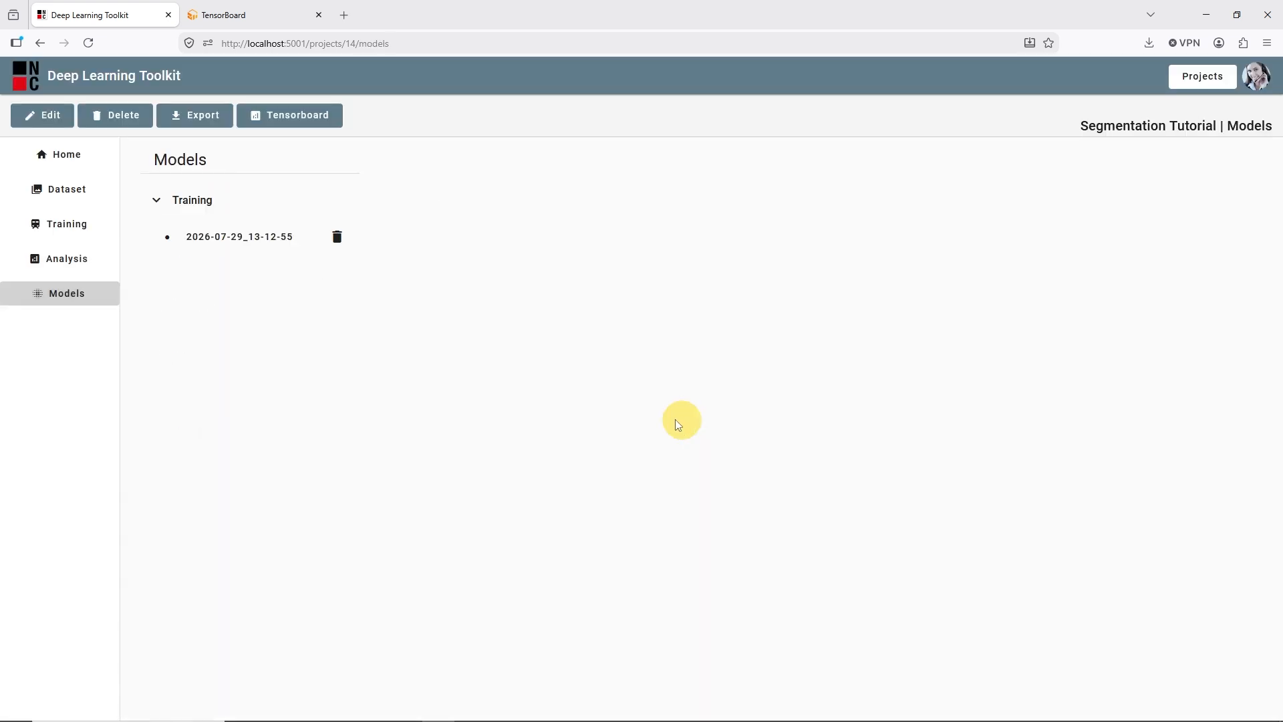
left_click(235, 248)
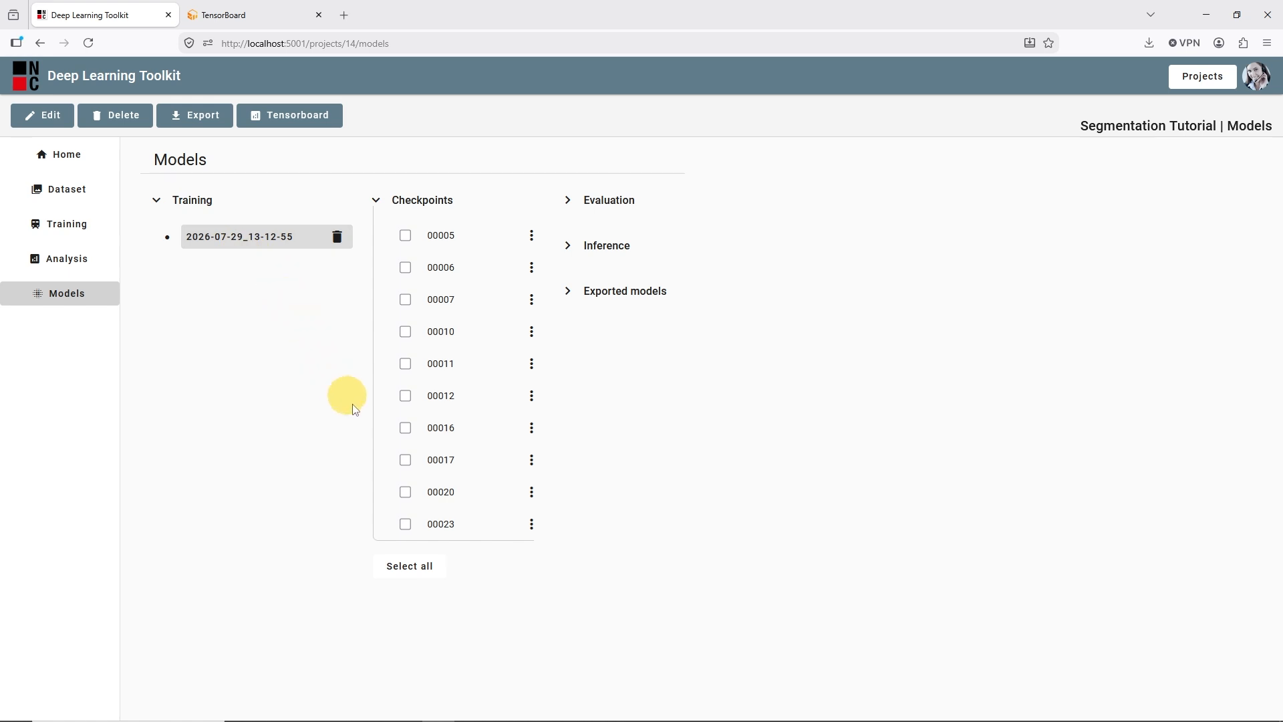
left_click(531, 523)
left_click(548, 564)
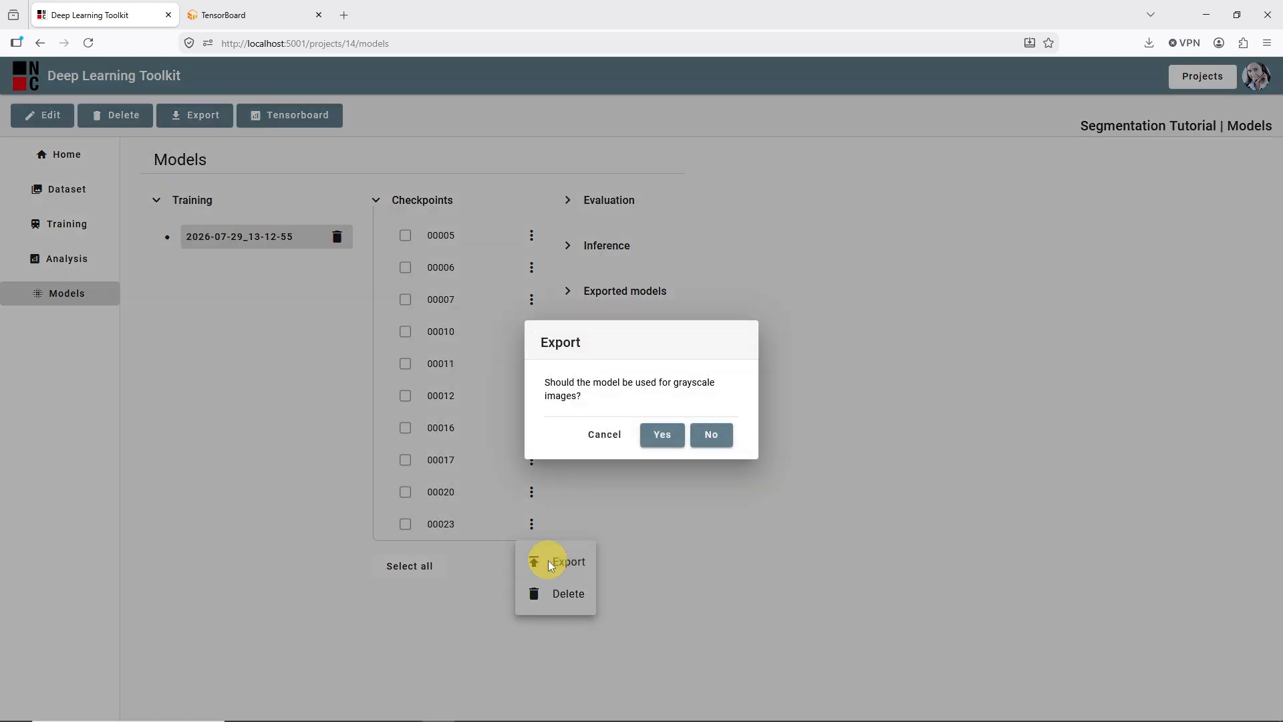
left_click(658, 435)
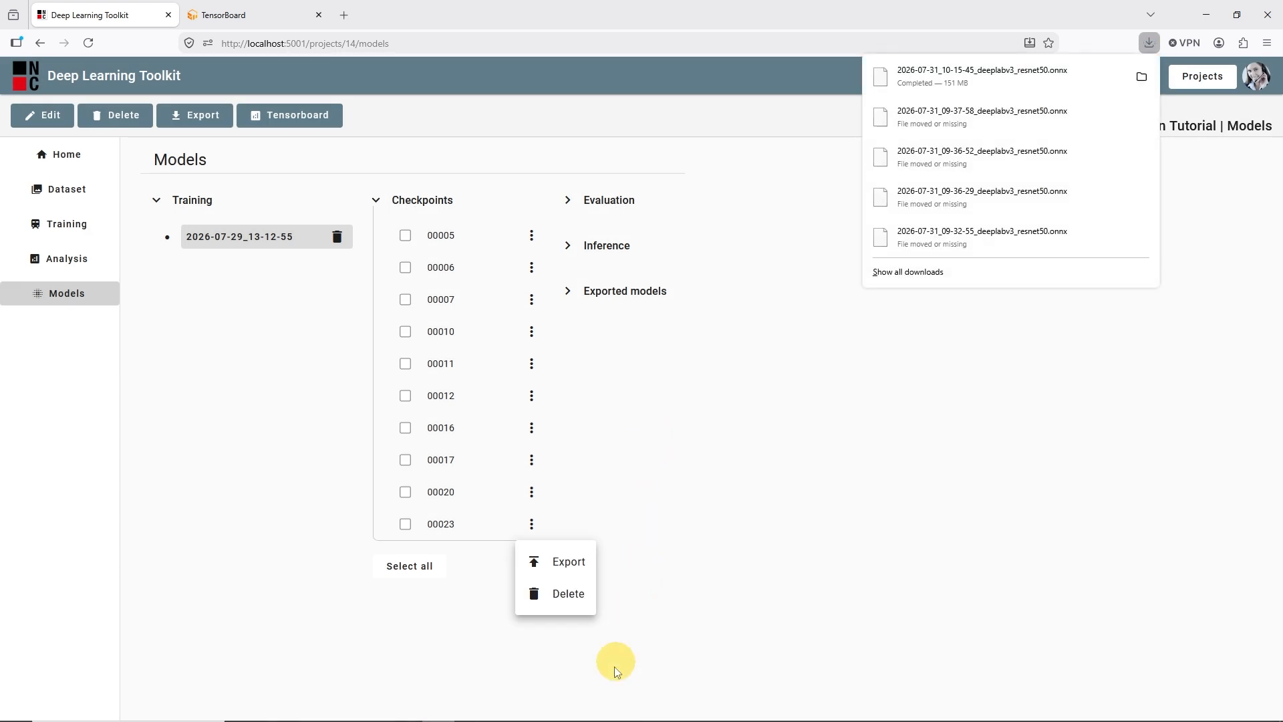
Switch to NeuroCheck and open the check routine AI - Segmentation - Torx.chr
left_click(574, 710)
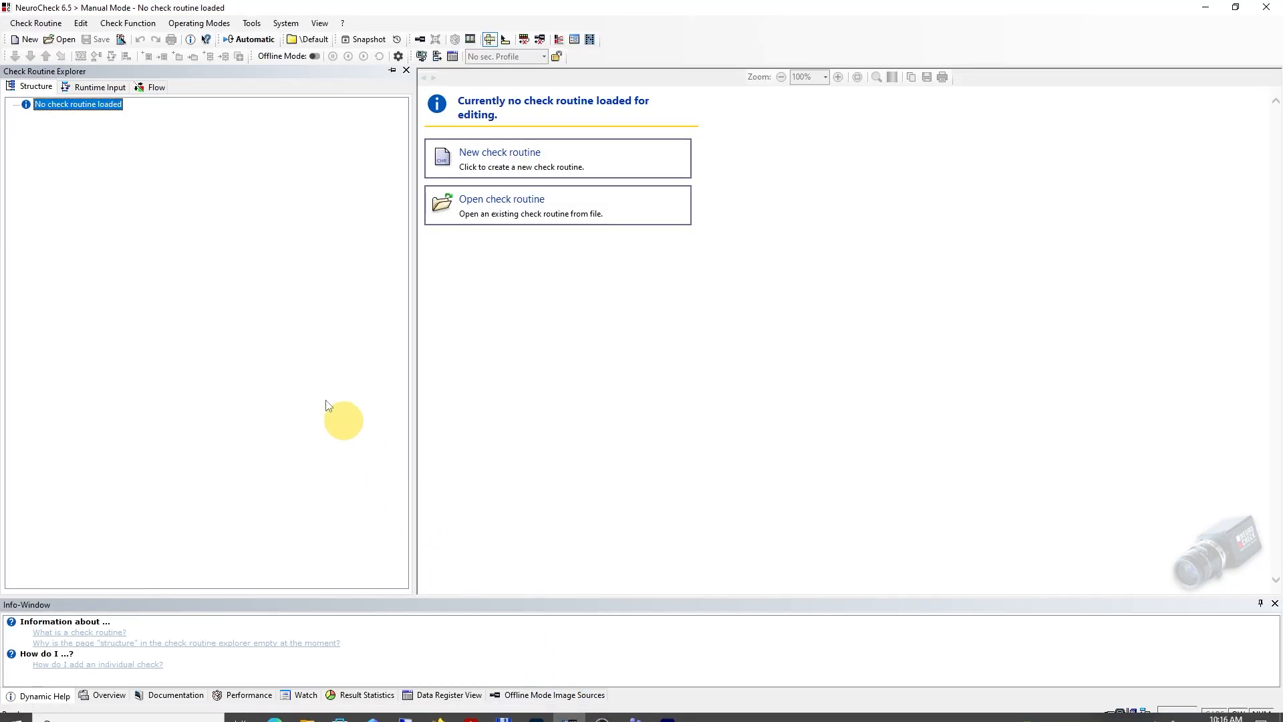
left_click(65, 41)
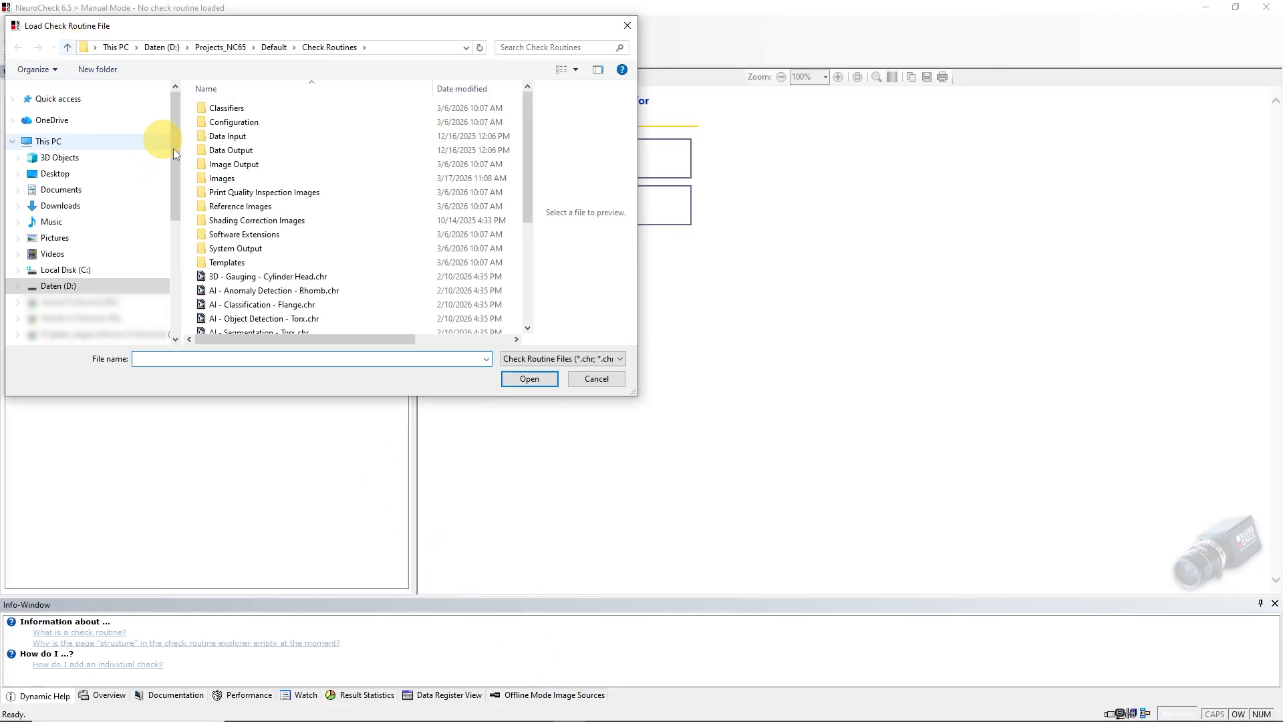
scroll(277, 267, "down", 1)
left_click(262, 283)
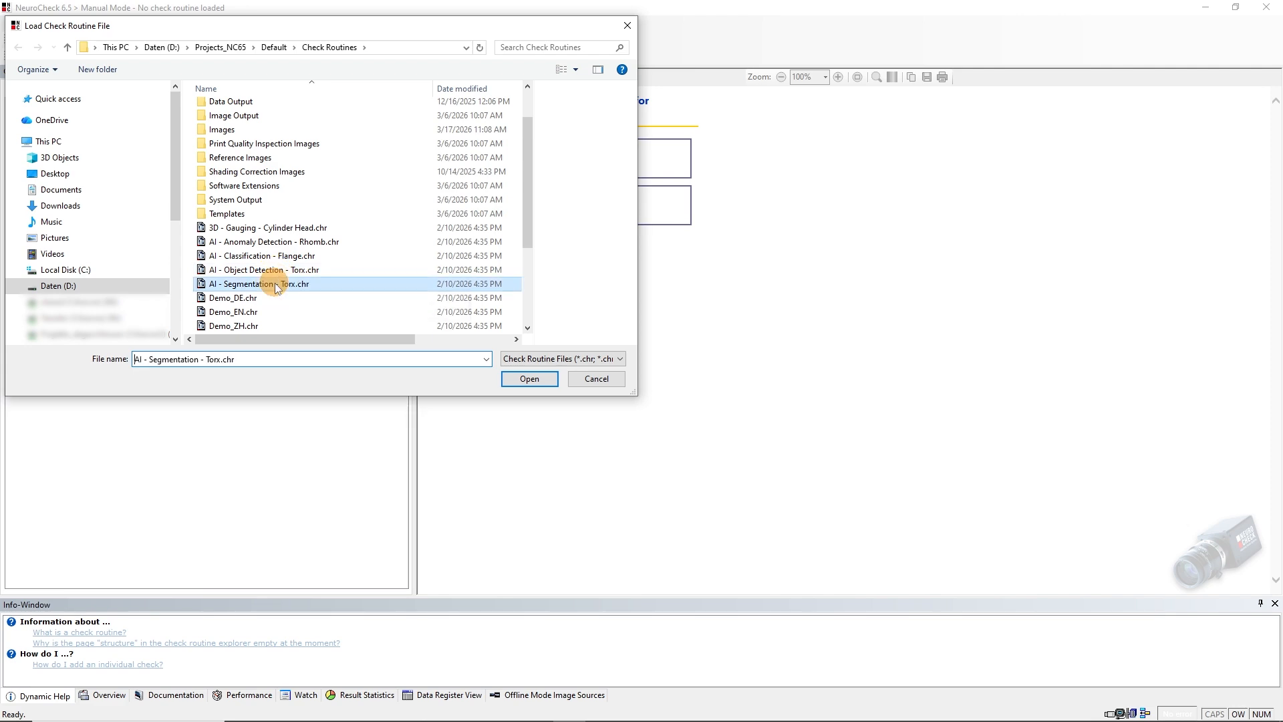
left_click(529, 378)
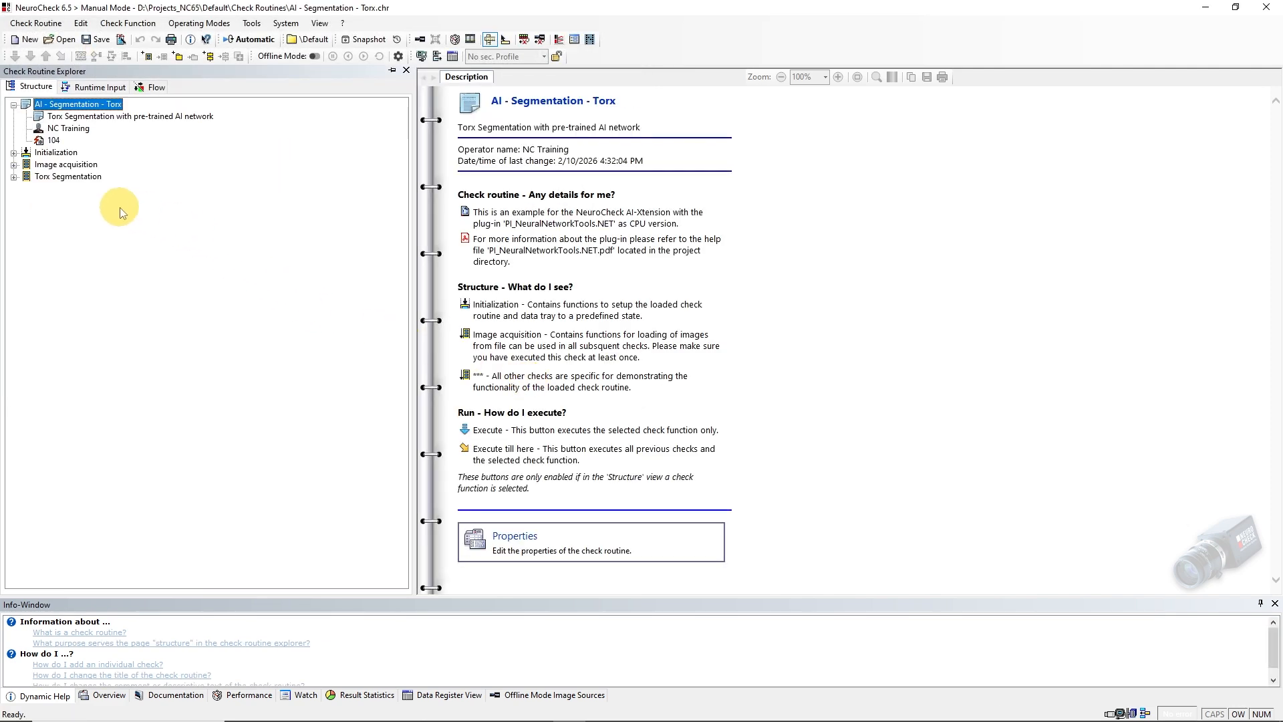
Expand the Torx Segmentation check and execute the routine up to its Segment Objects function
left_click(14, 177)
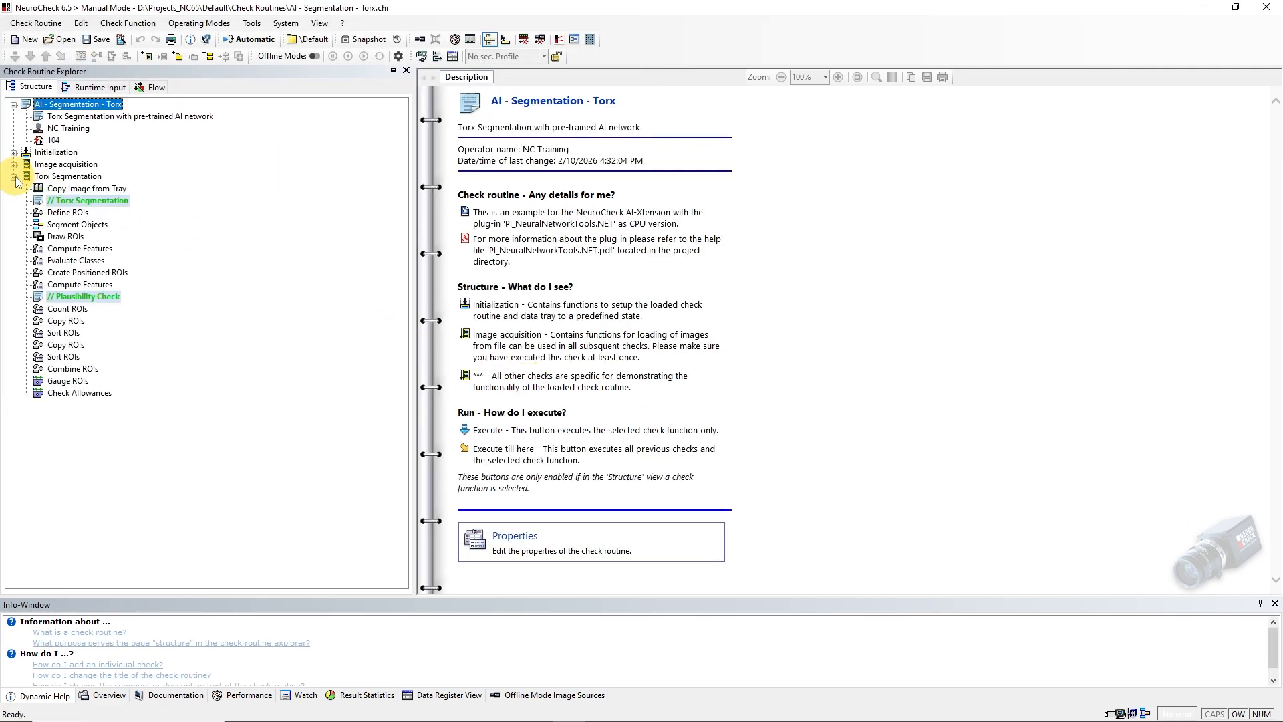
left_click(75, 225)
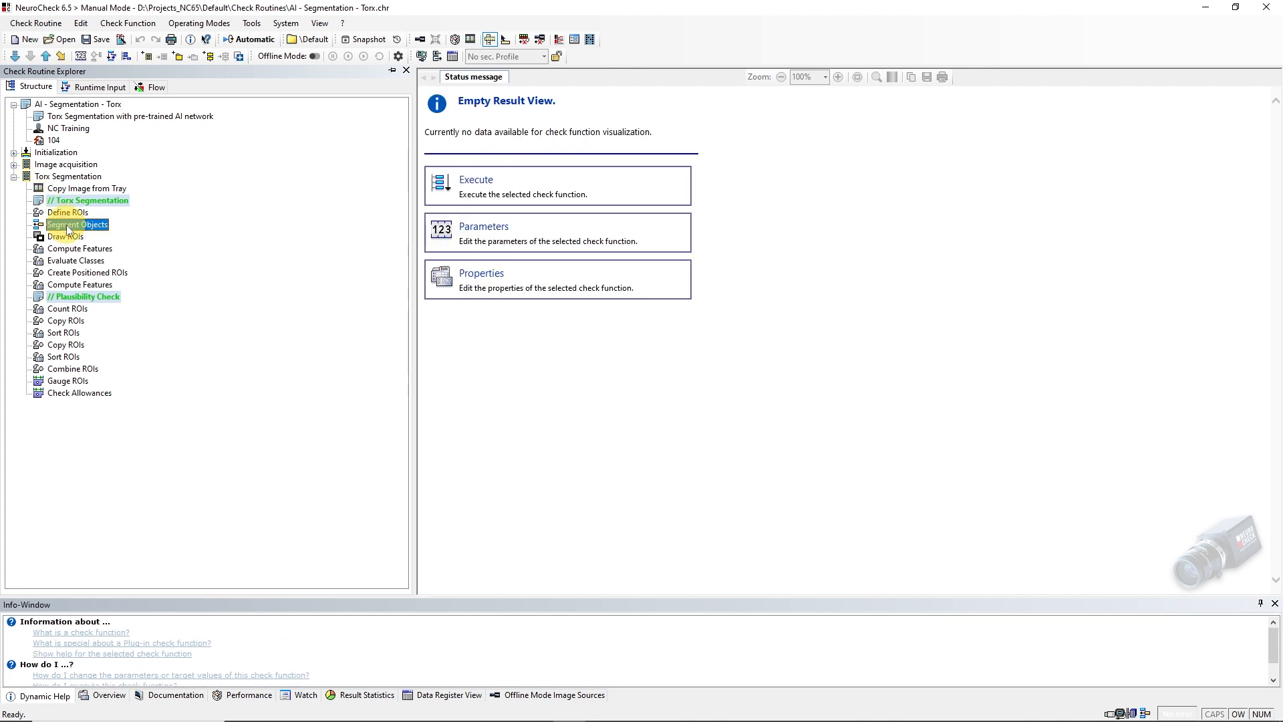
left_click(61, 56)
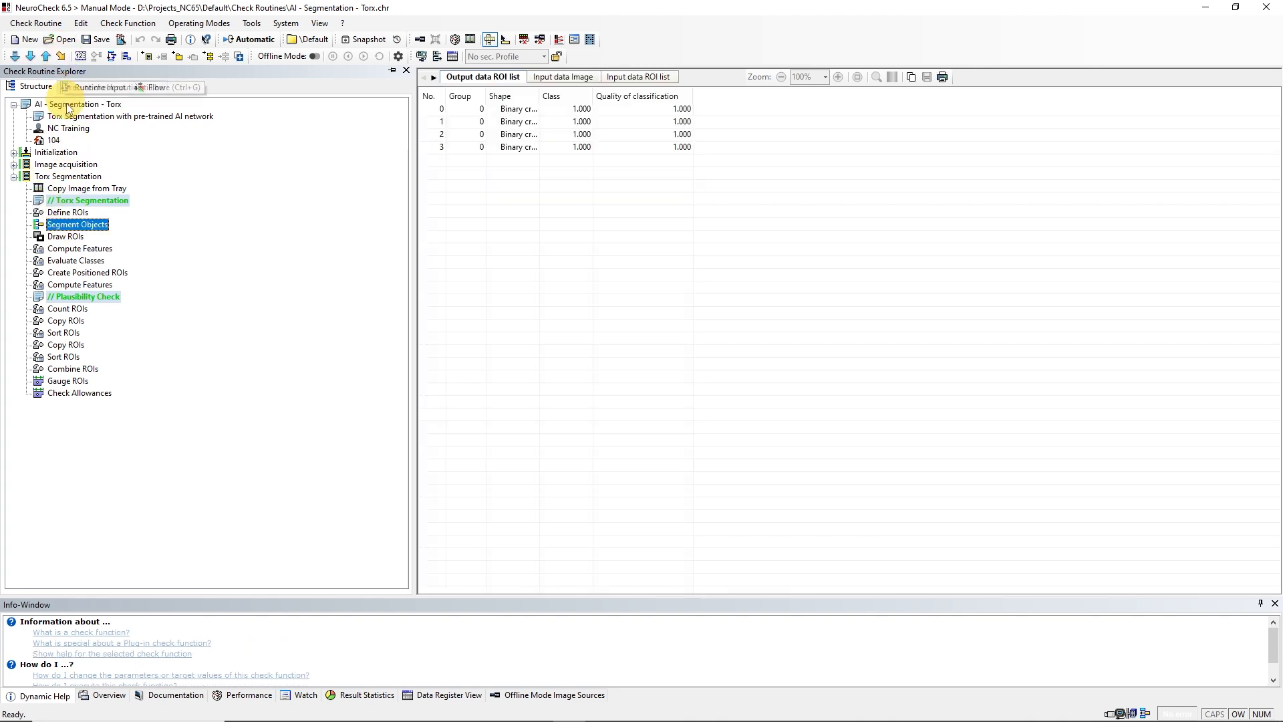
Load 2026-07-31_10-15-45_deeplabv3_resnet50.onnx from Downloads as the trained model of Segment Objects, and execute the routine up to Draw ROIs
left_click(85, 227)
double_click(85, 226)
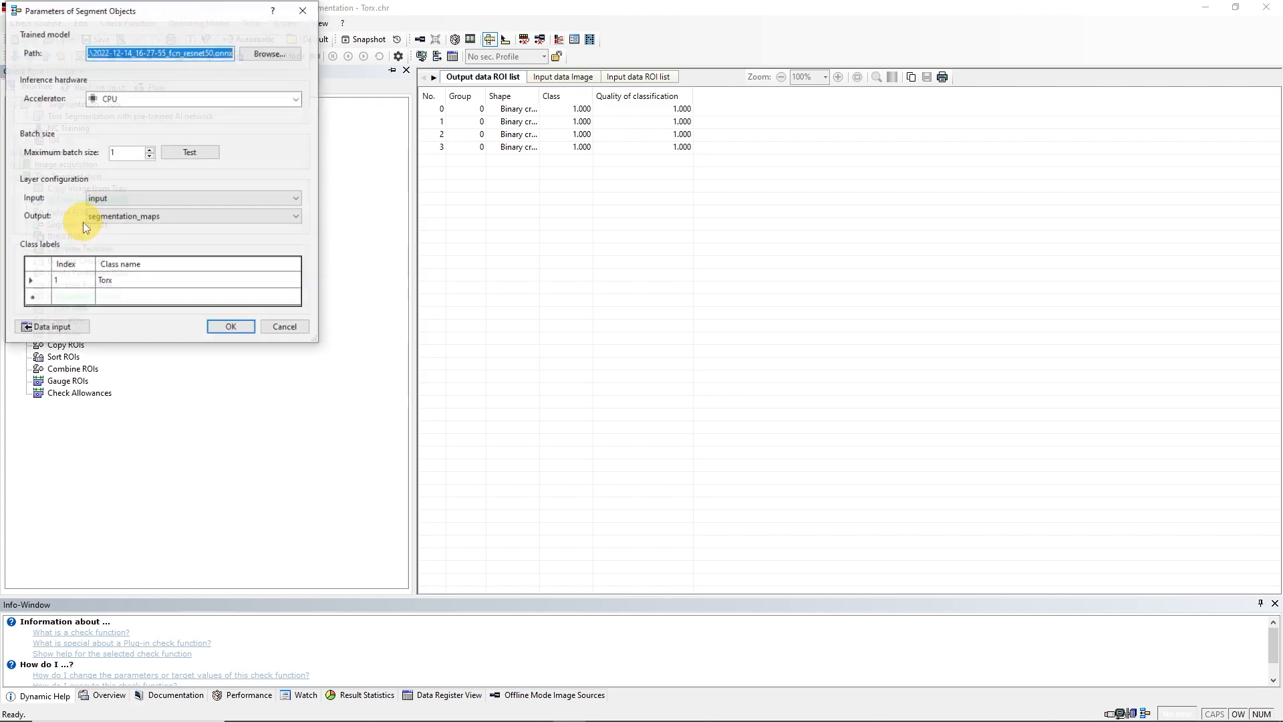
left_click(254, 54)
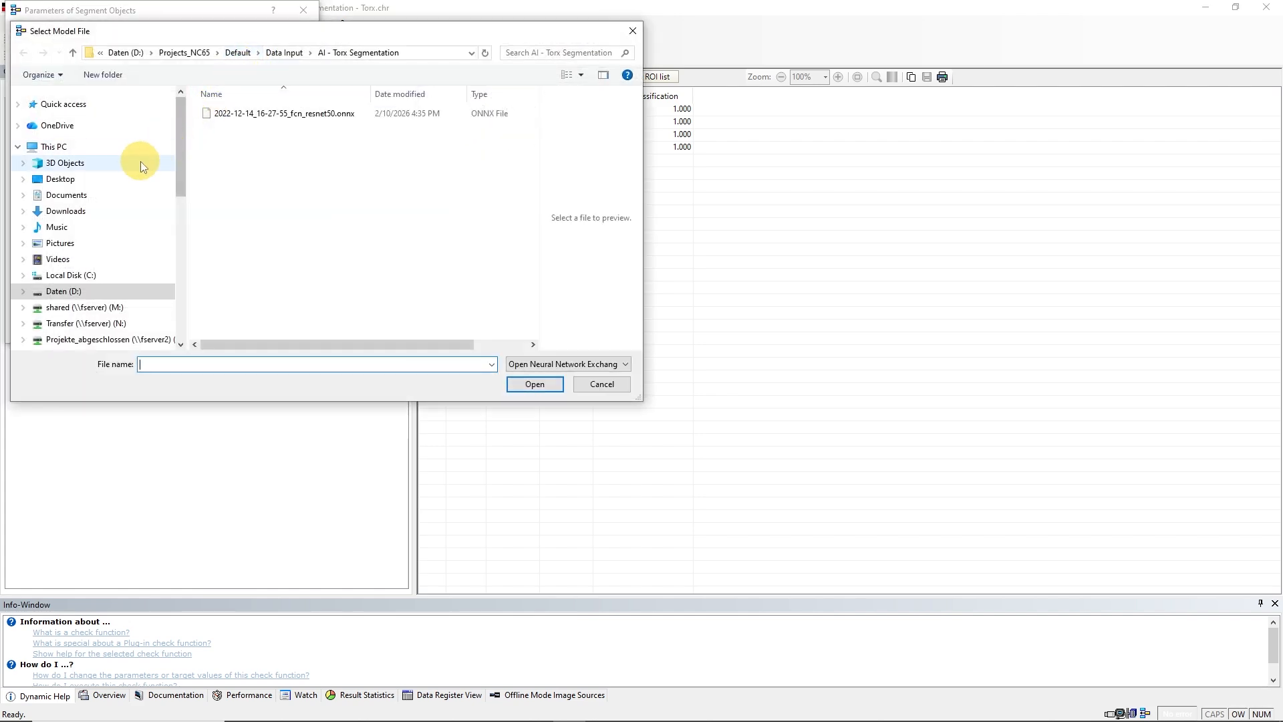
left_click(101, 211)
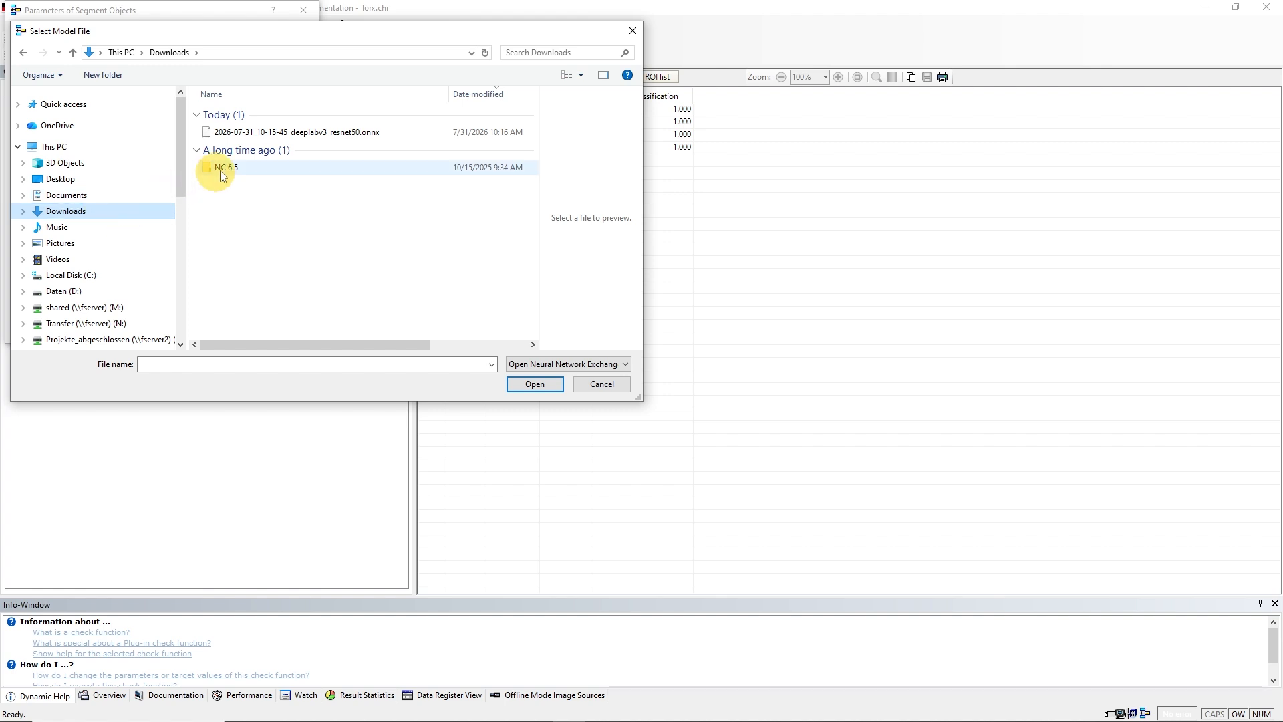
left_click(271, 133)
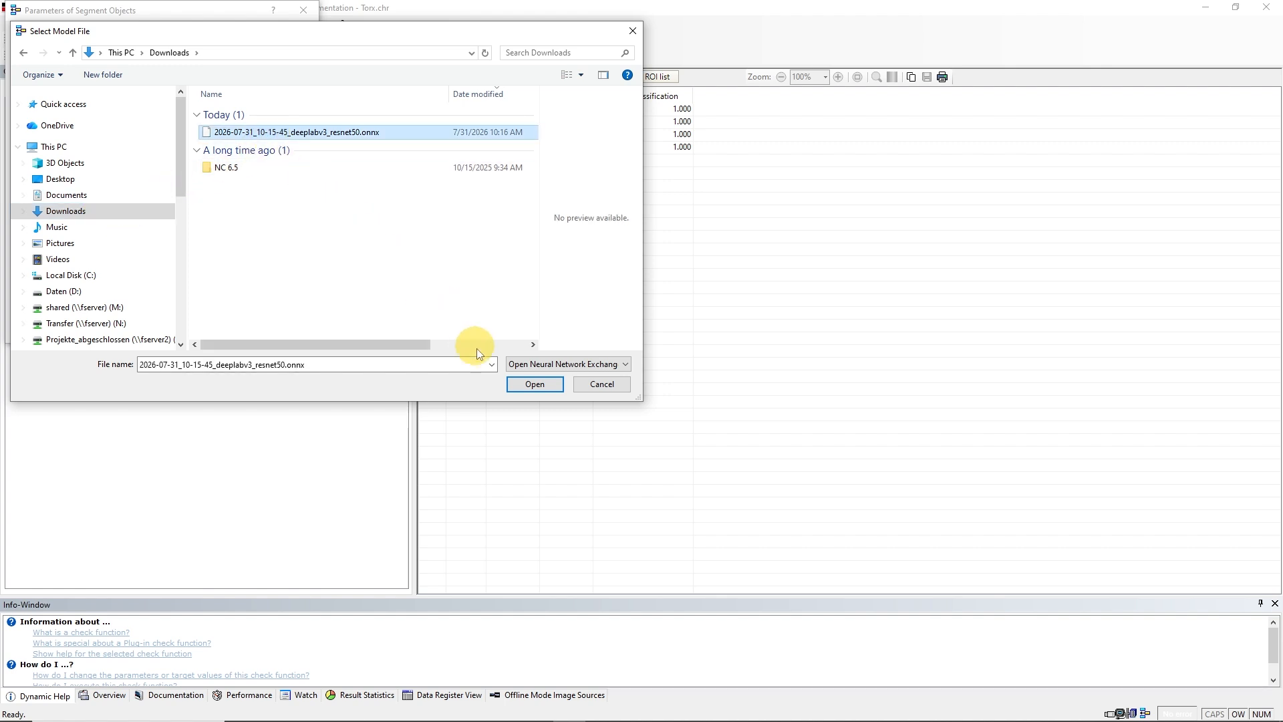
left_click(523, 383)
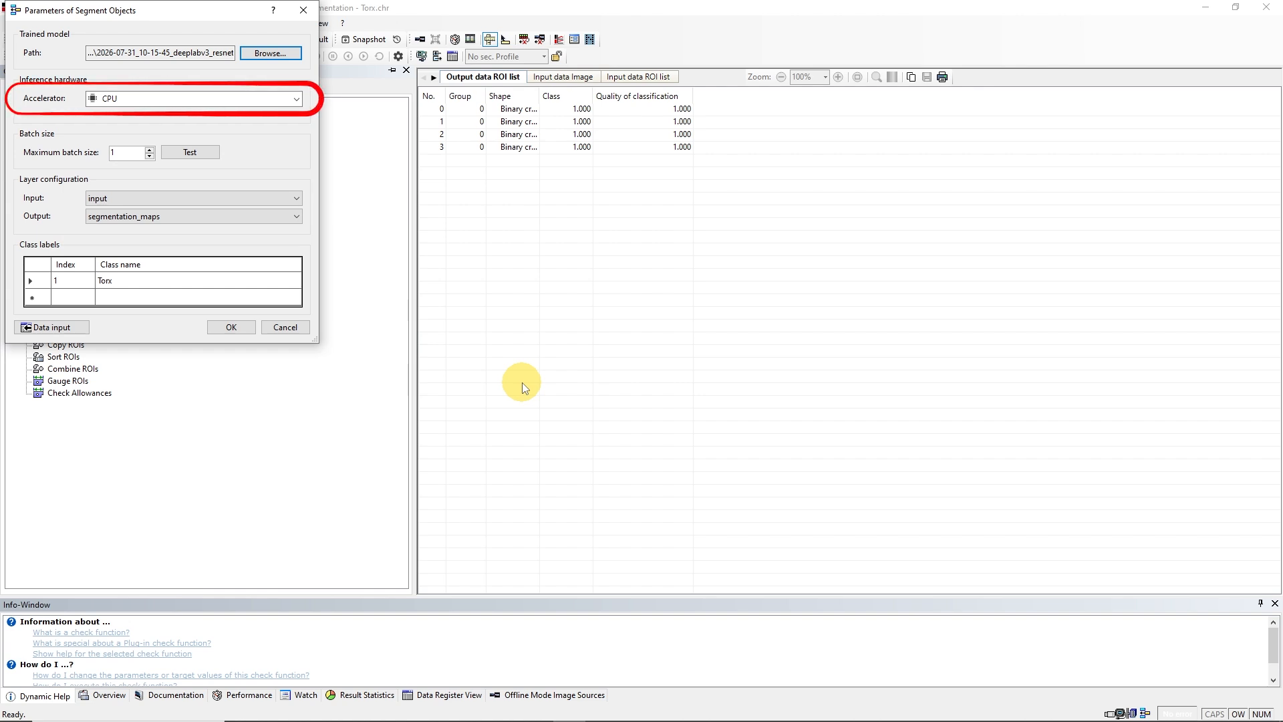
left_click(231, 326)
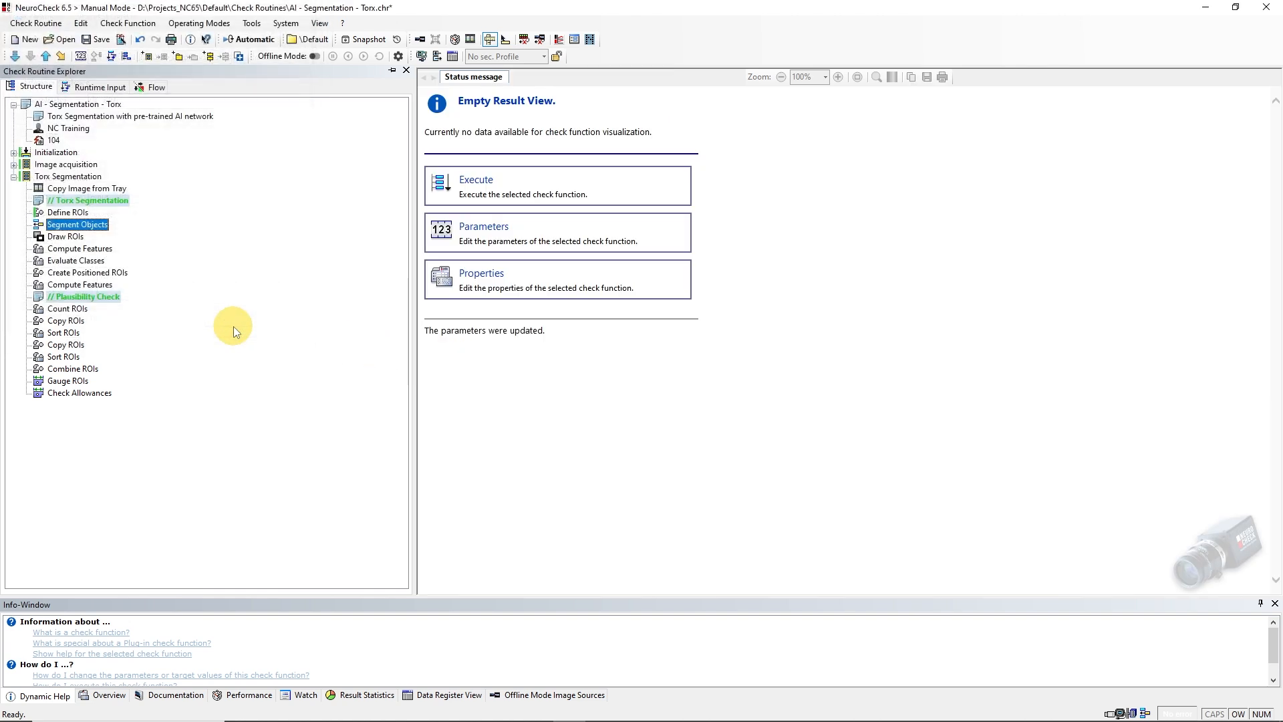
left_click(65, 237)
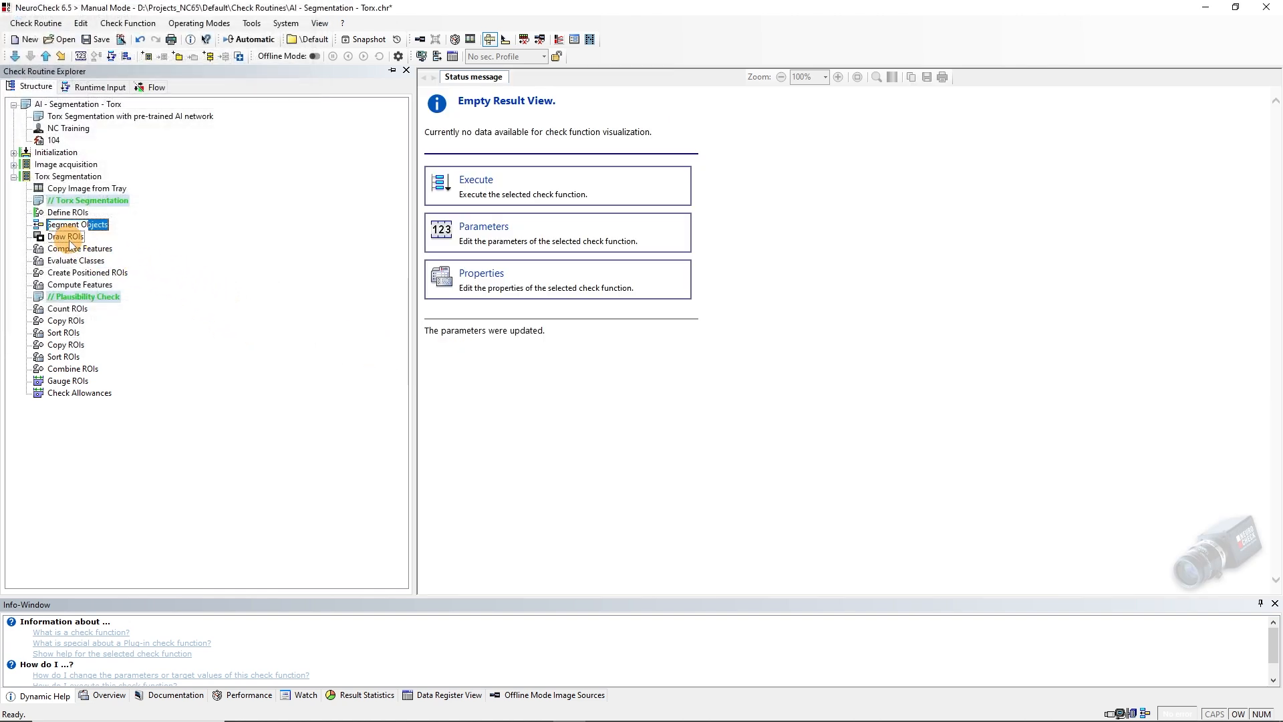
left_click(60, 59)
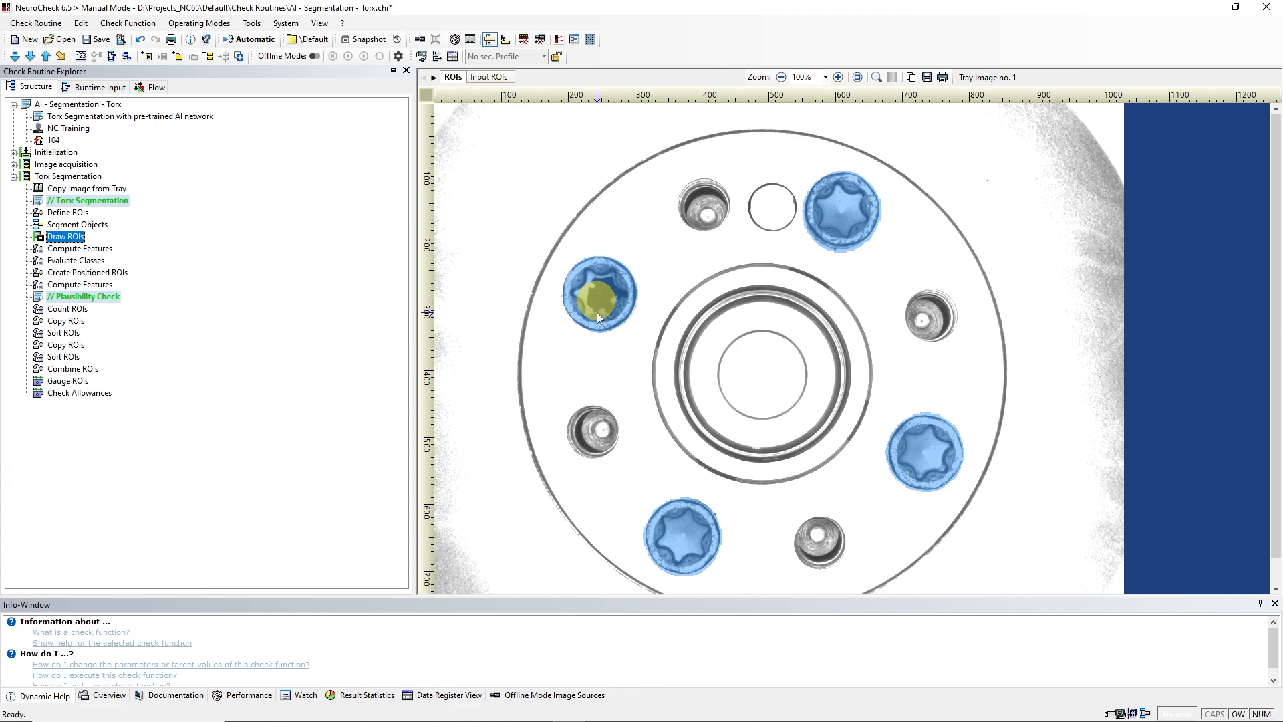
Switch back to the Deep Learning Toolkit and export the whole Segmentation Tutorial project
left_click(438, 708)
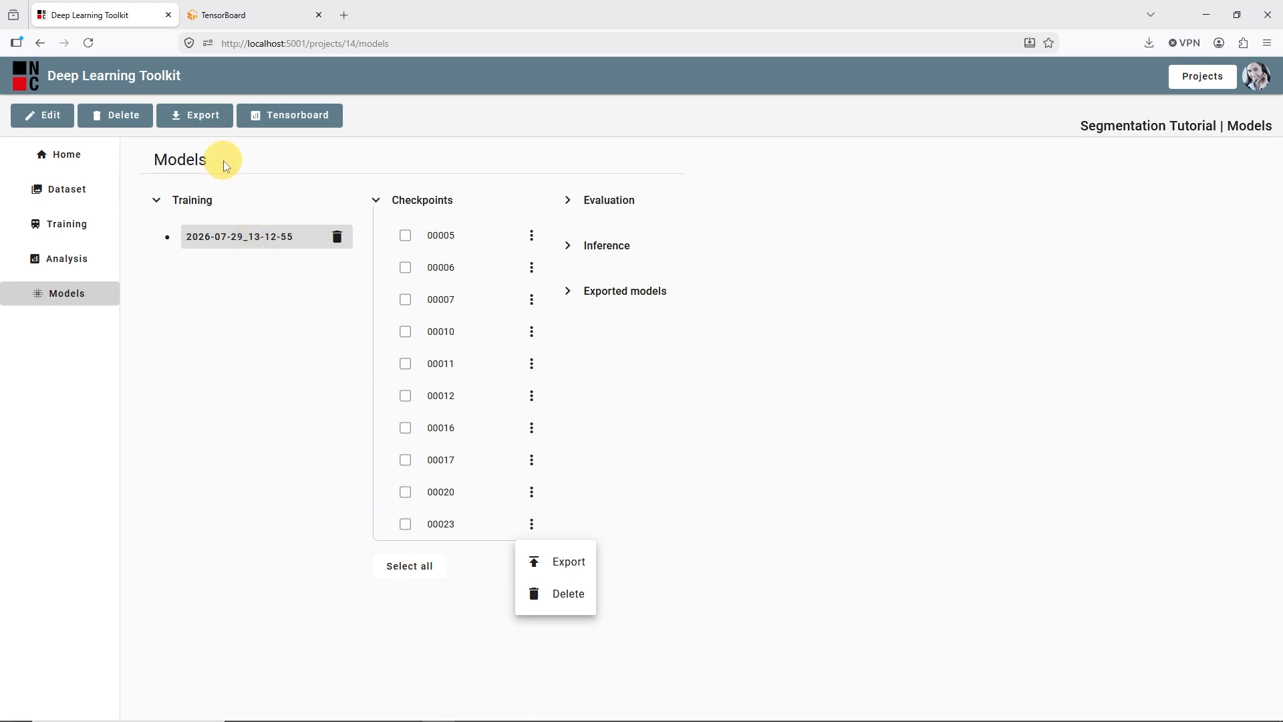
left_click(207, 118)
left_click(207, 118)
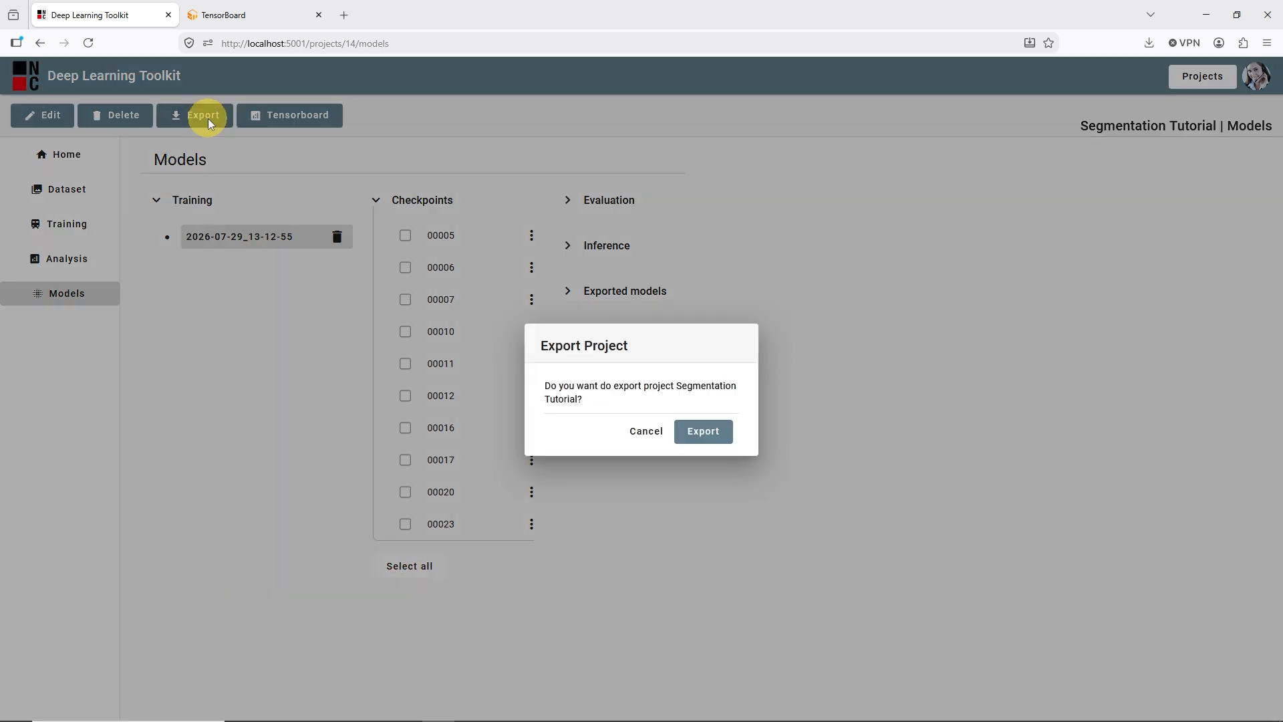
left_click(692, 433)
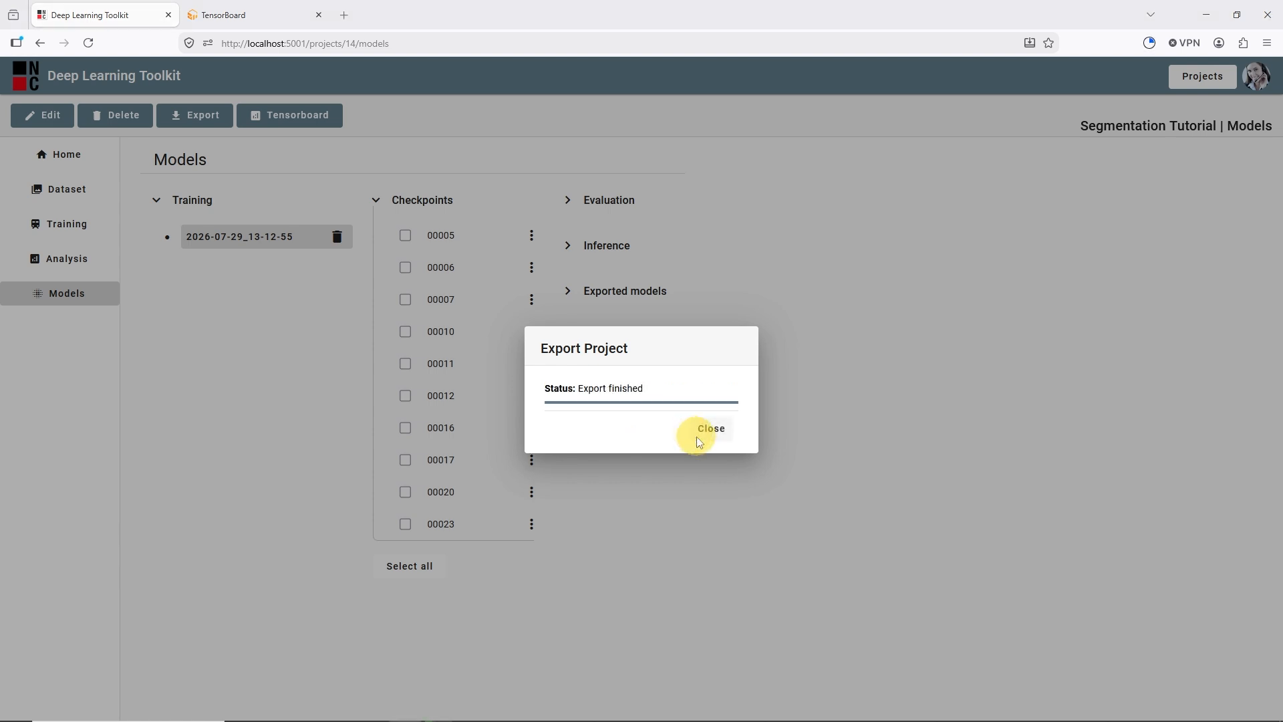
Leave the finished export, create a Classification project named Classification Tutorial in the project overview, and open it
left_click(714, 431)
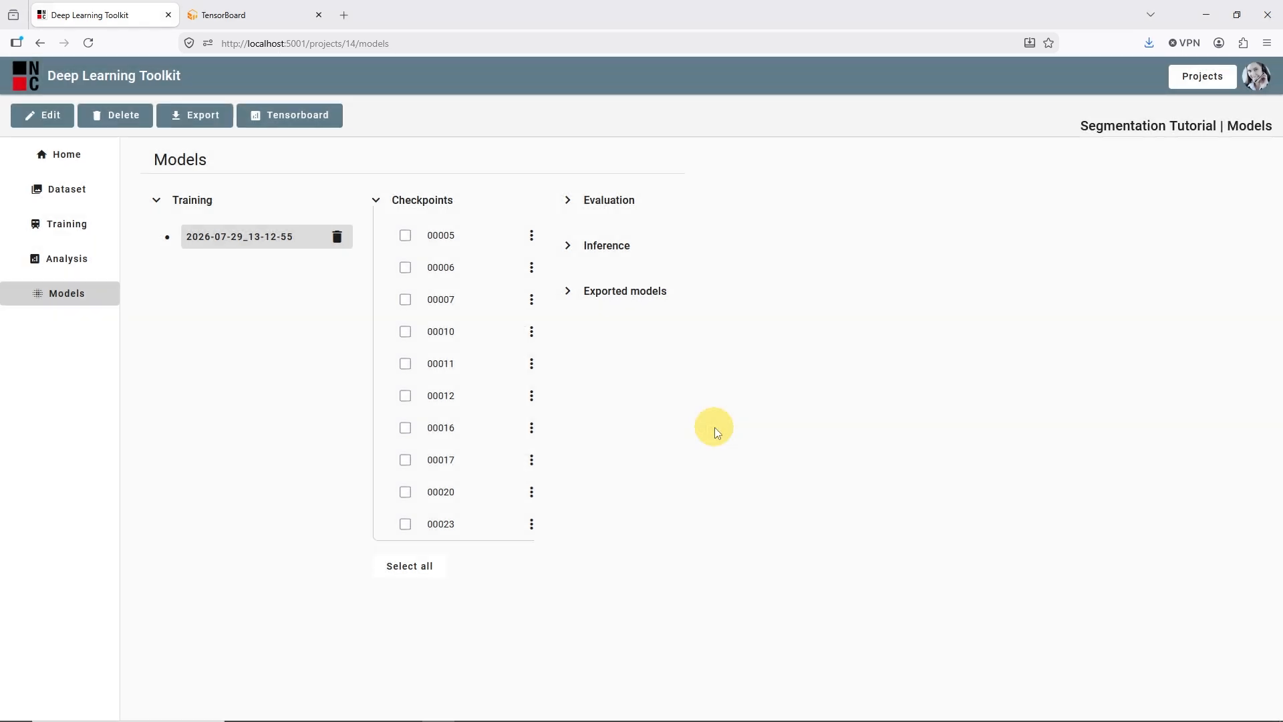
left_click(1194, 89)
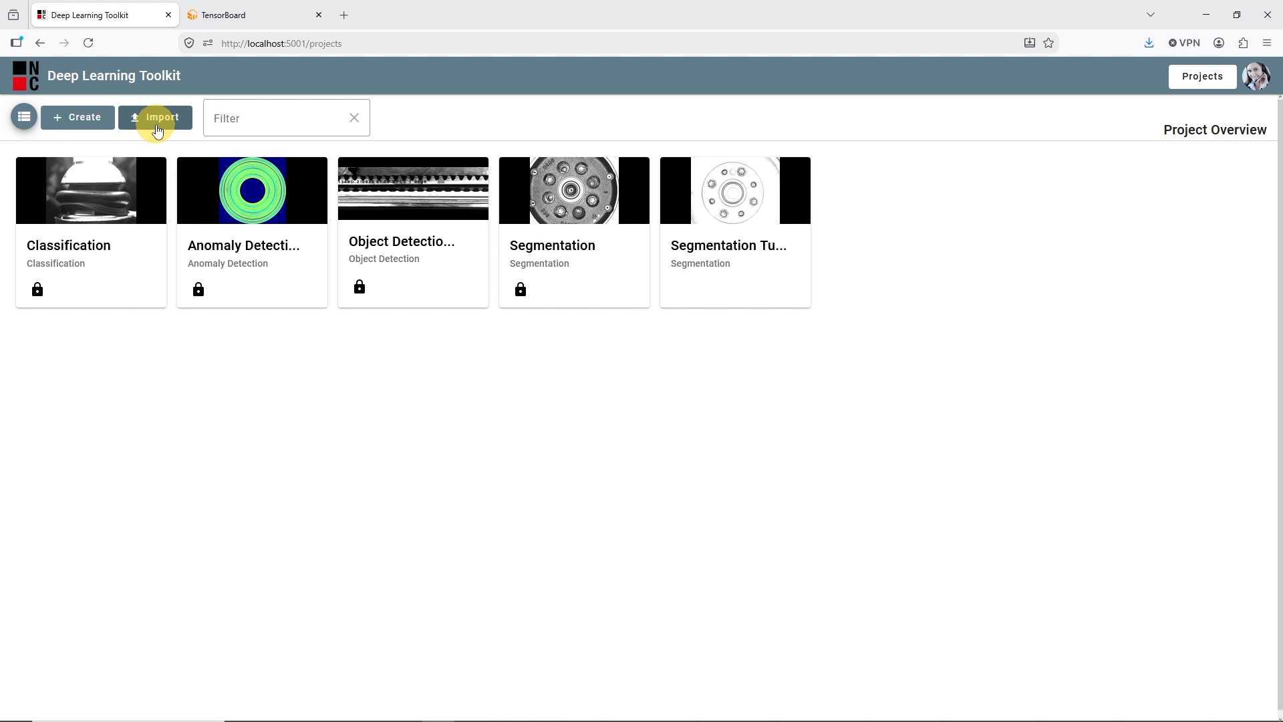
left_click(84, 119)
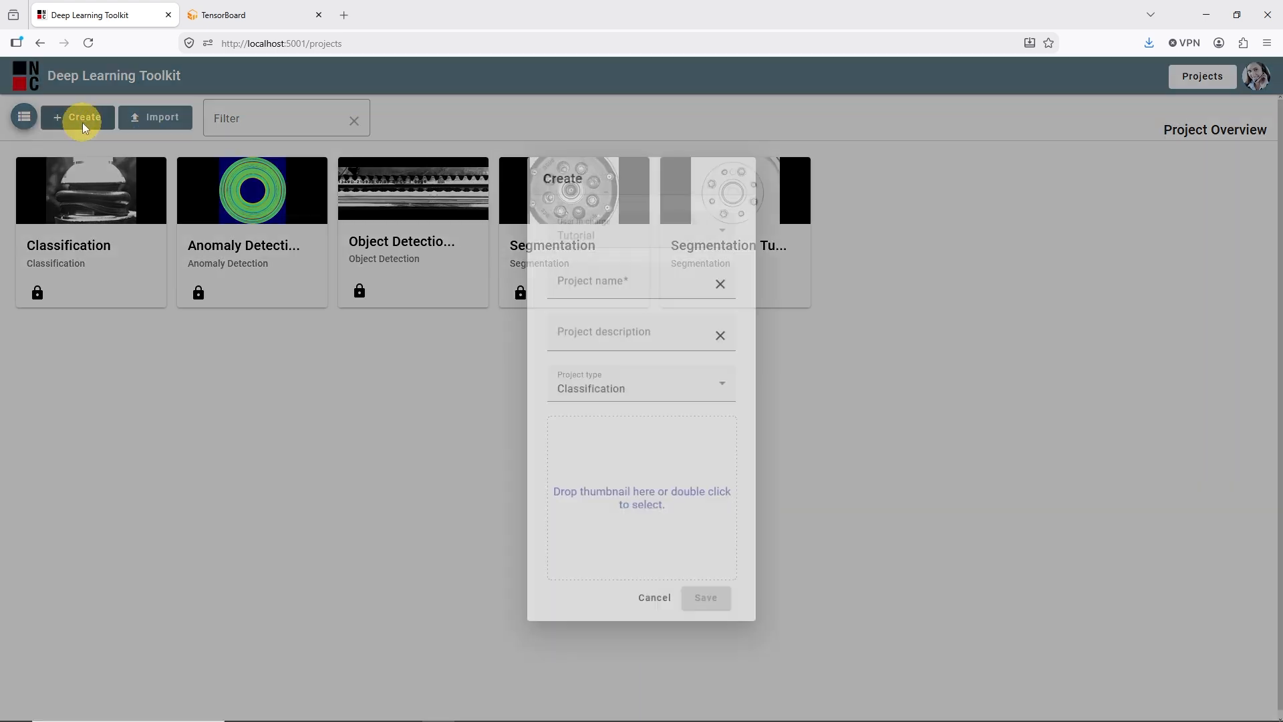
type("Classification Tutorial")
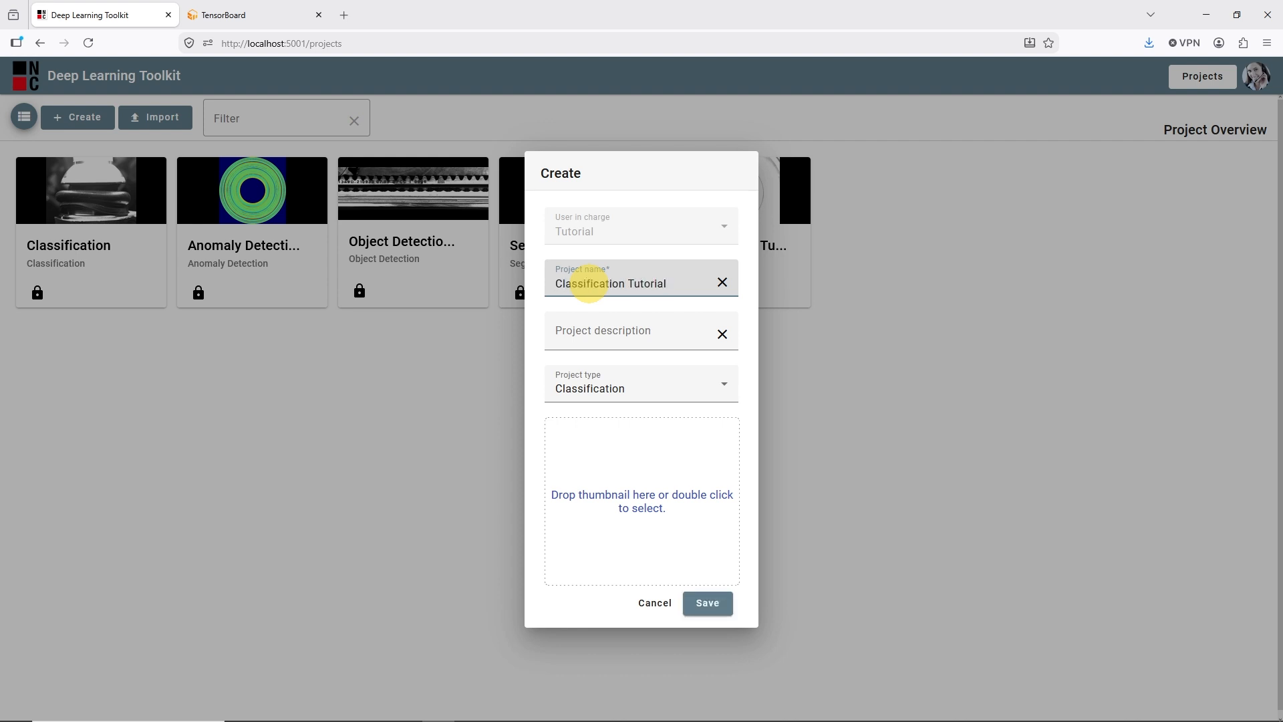
left_click(706, 603)
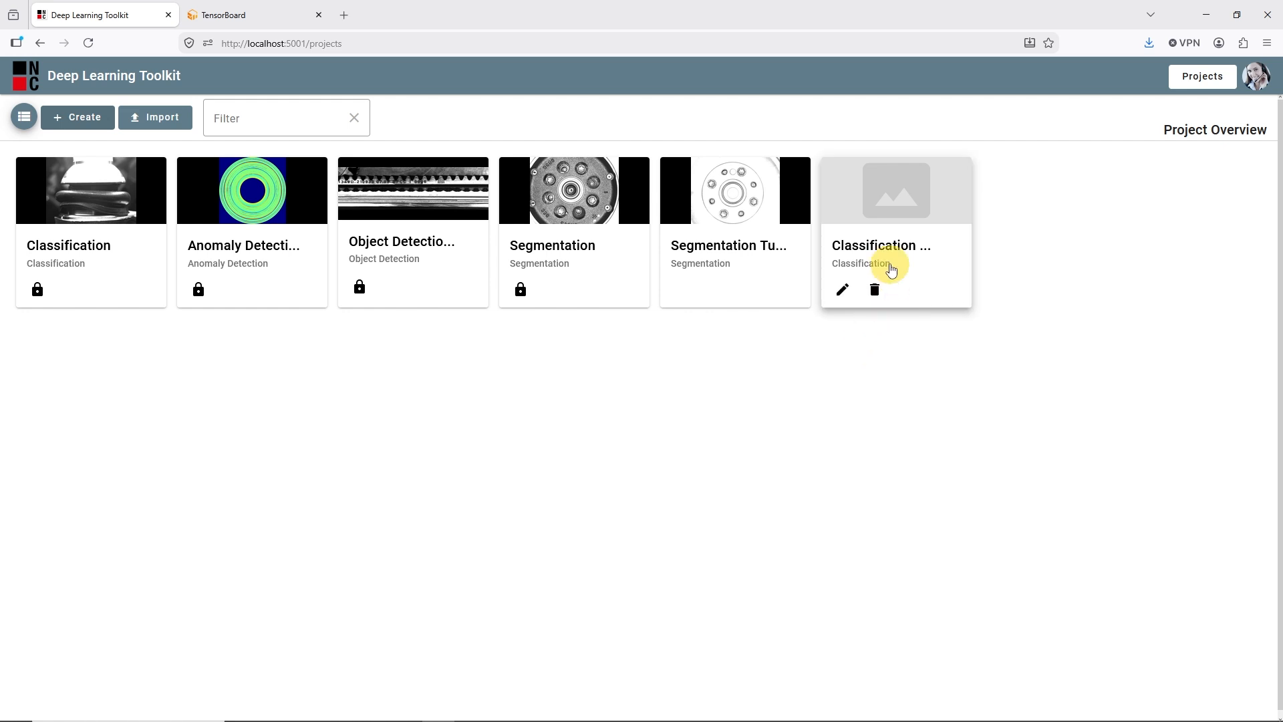
left_click(887, 266)
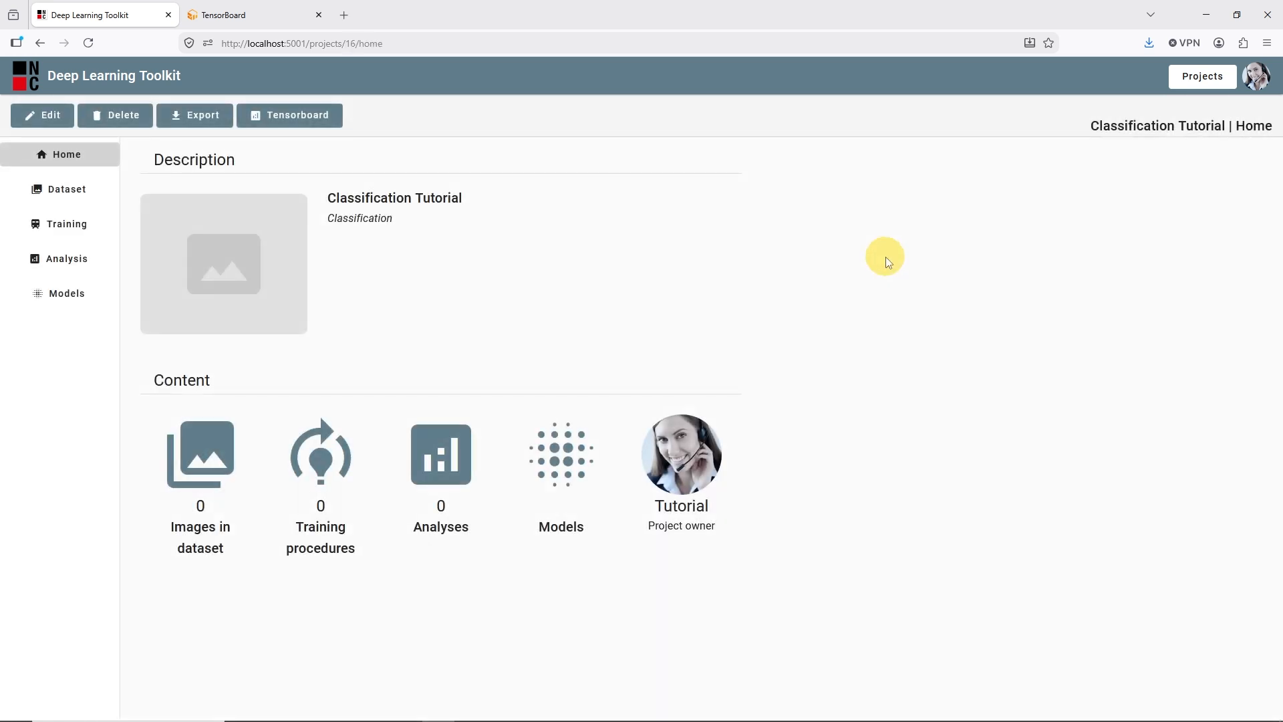
Add the classes OK and NOK to the dataset of the Classification Tutorial project
left_click(88, 198)
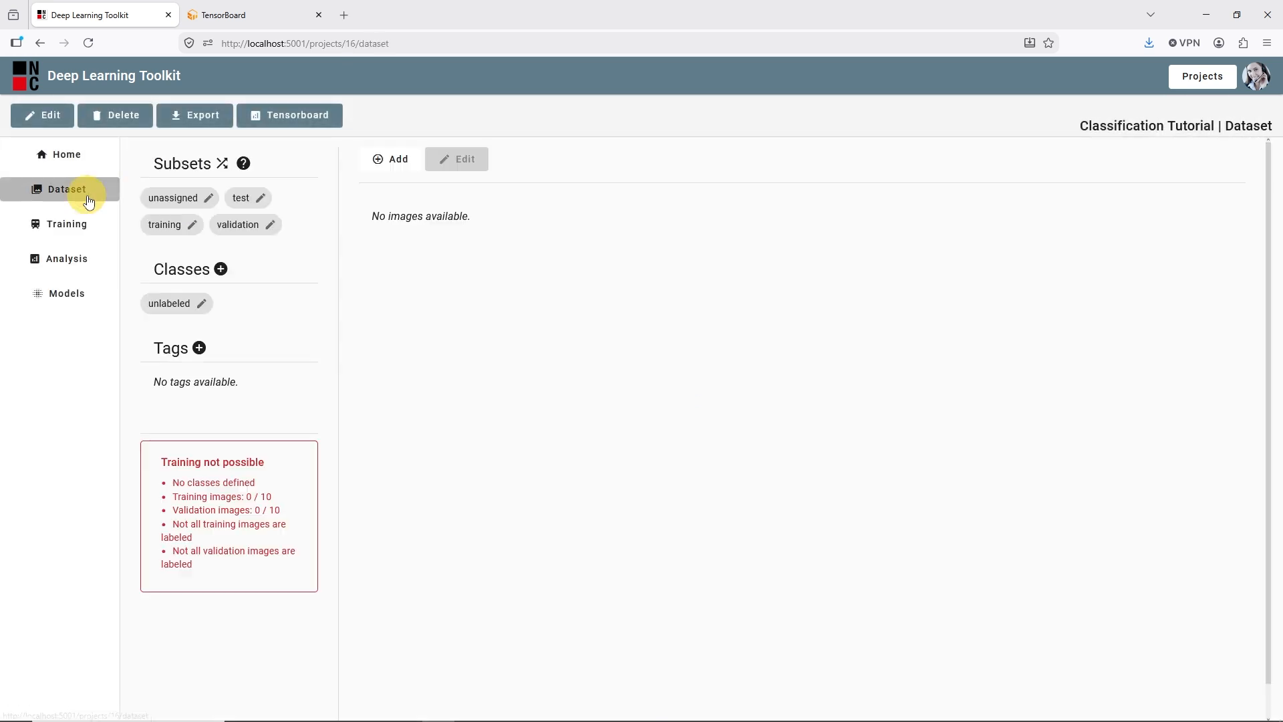
left_click(220, 269)
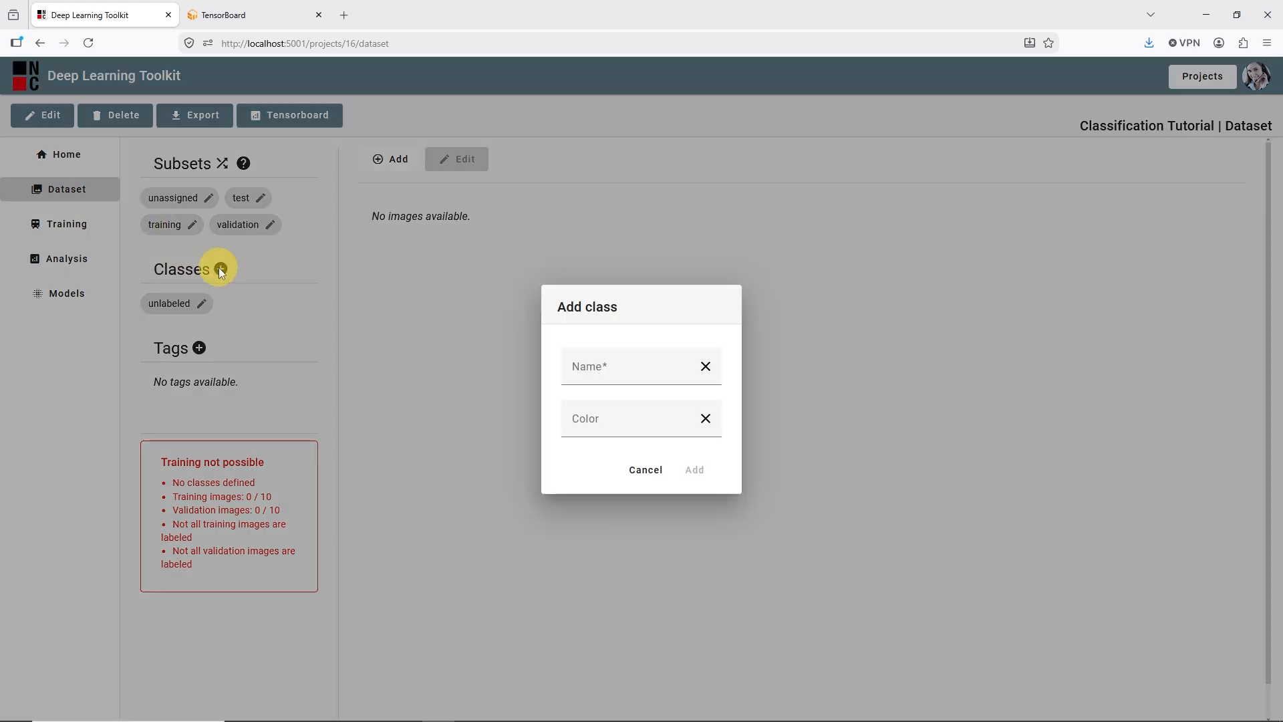
left_click(602, 371)
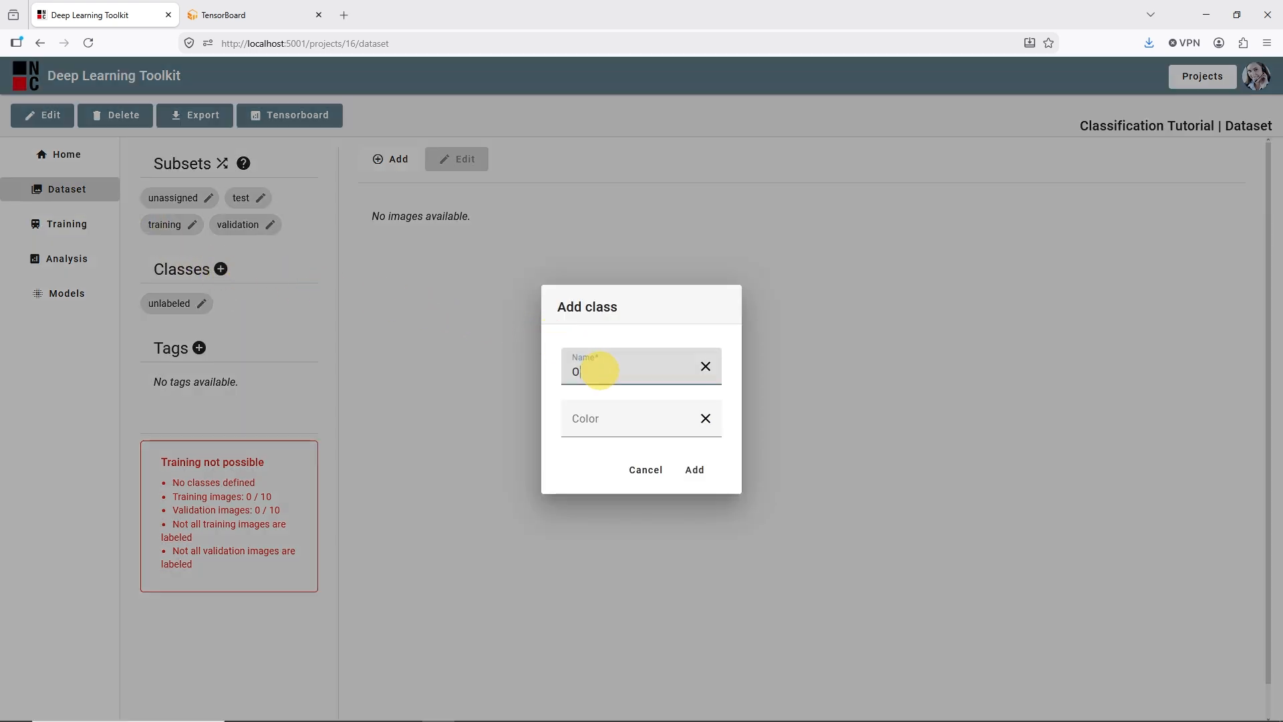
type("OK")
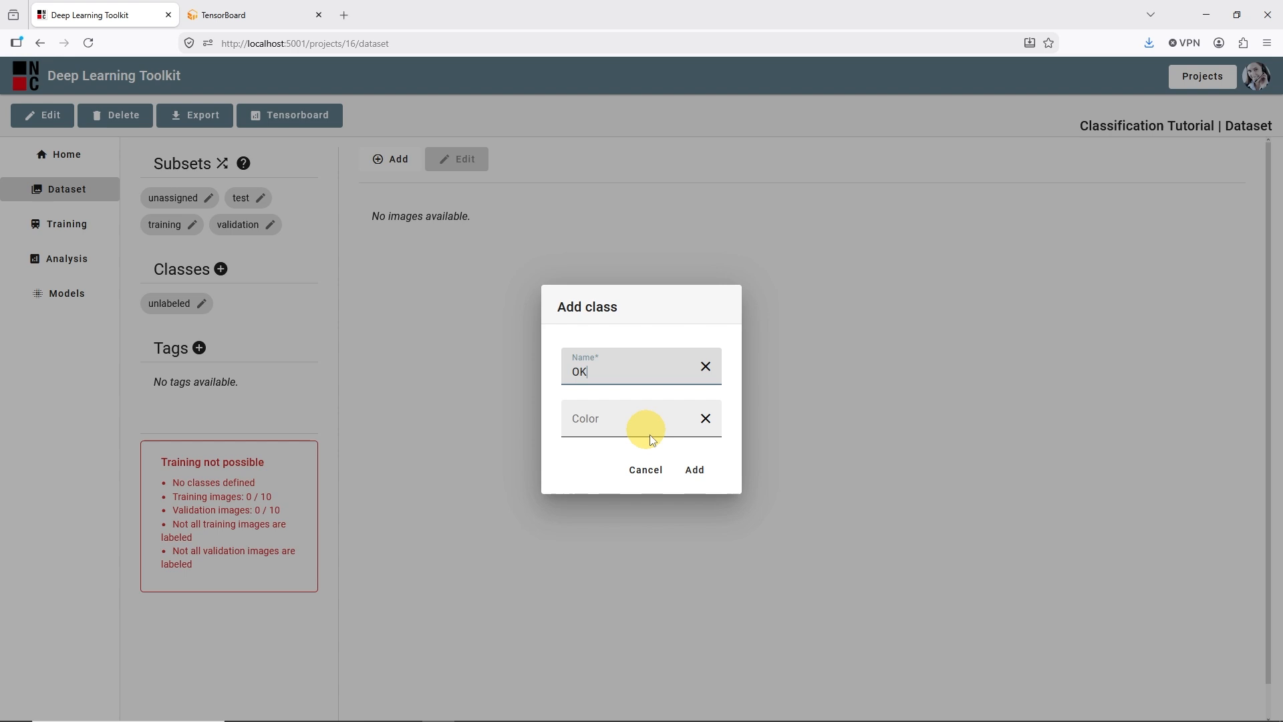
left_click(692, 469)
left_click(220, 269)
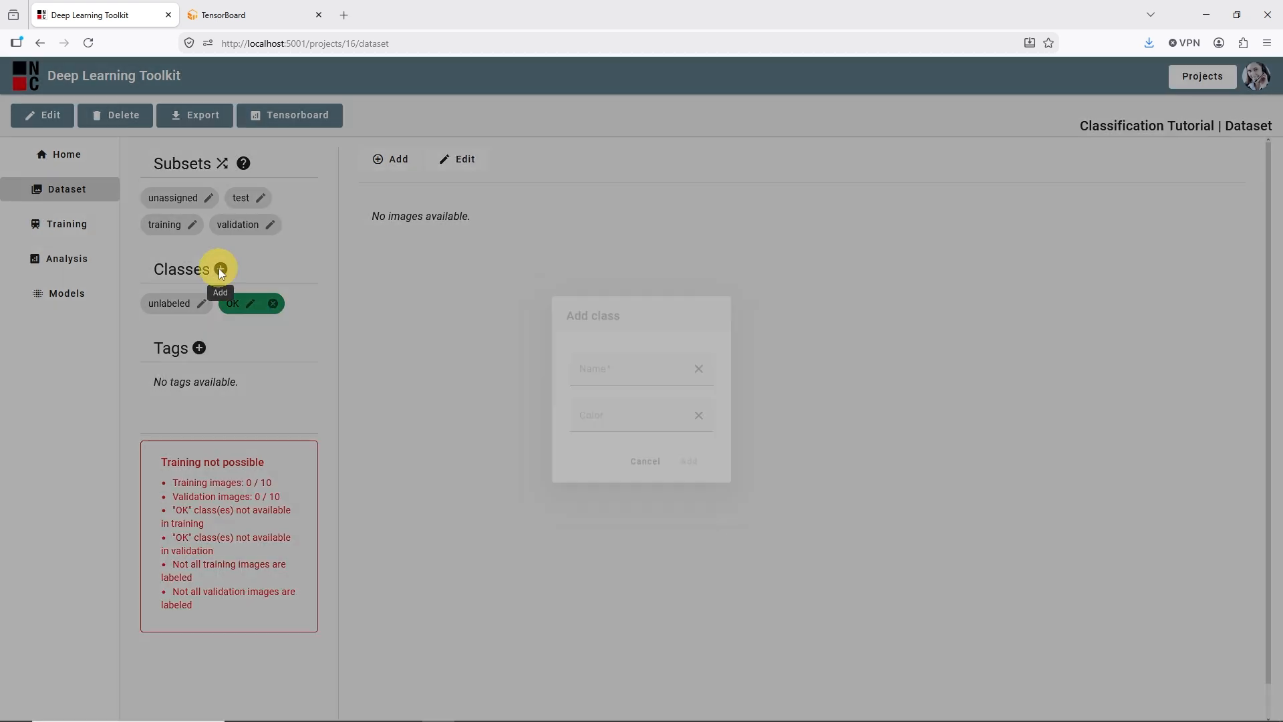
left_click(579, 367)
type("NOK")
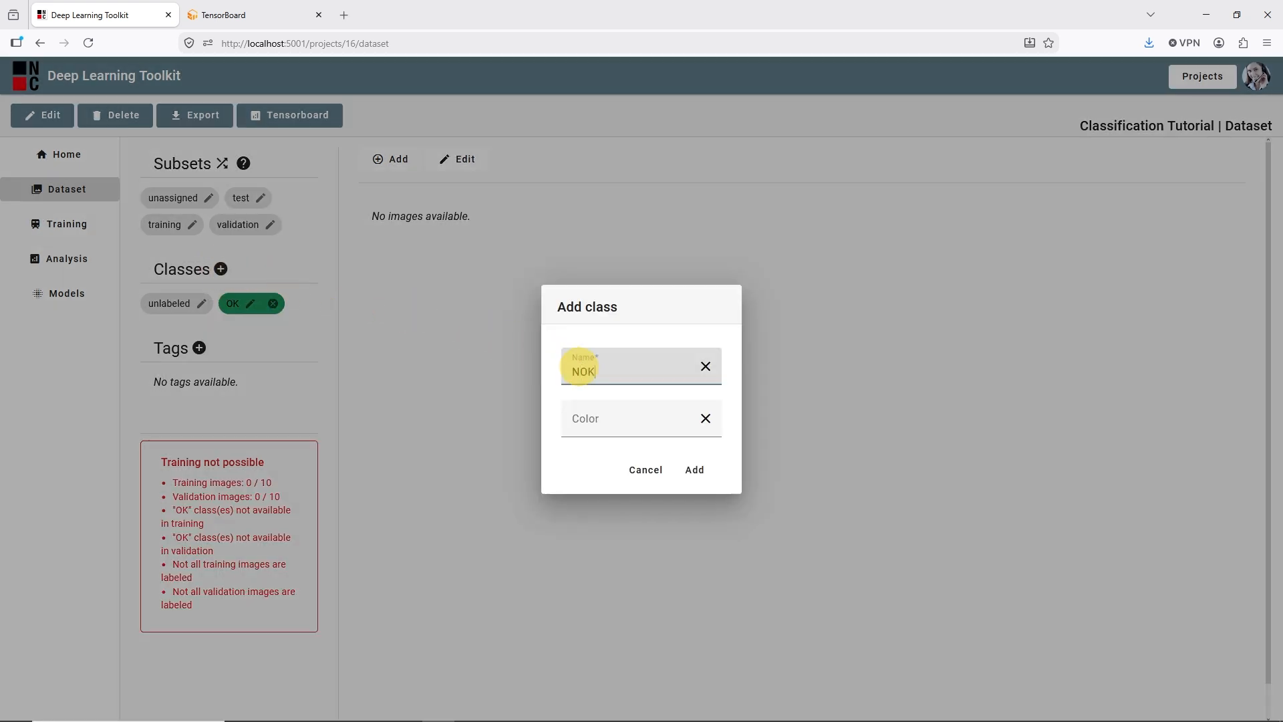
left_click(692, 469)
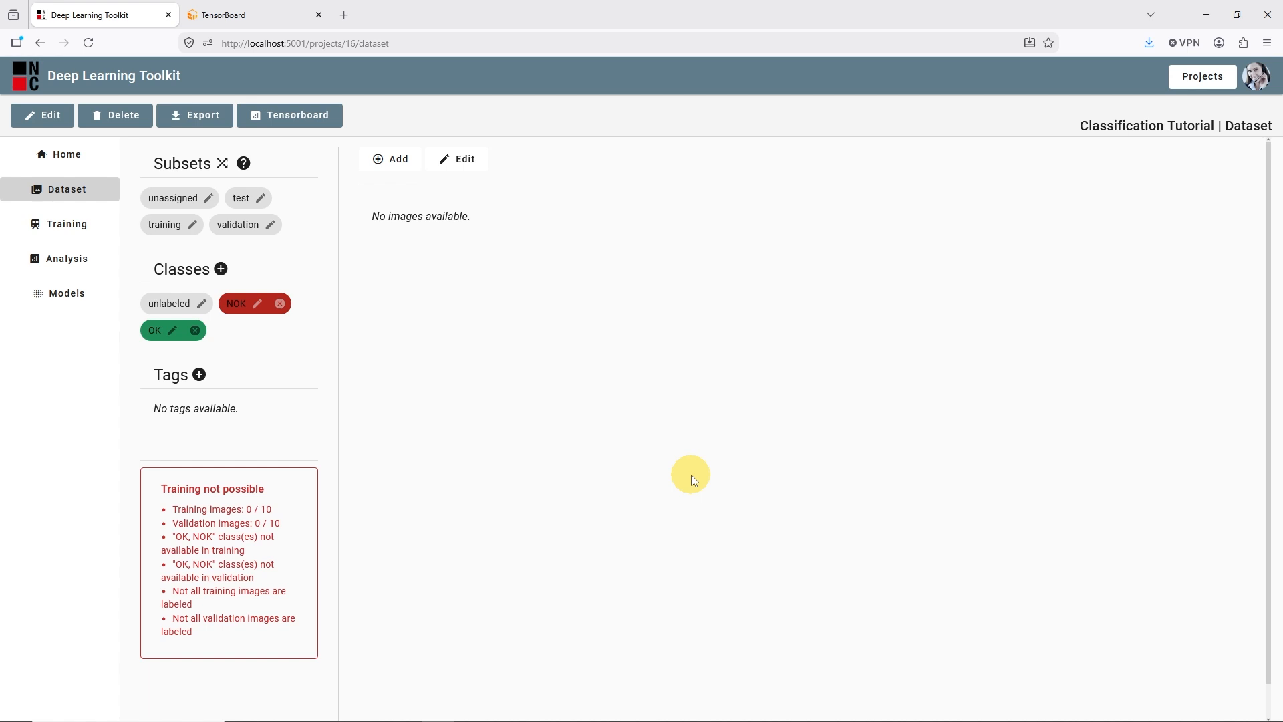
Add all images from the train folder's 00_OK subfolder to the dataset with the class OK
left_click(392, 166)
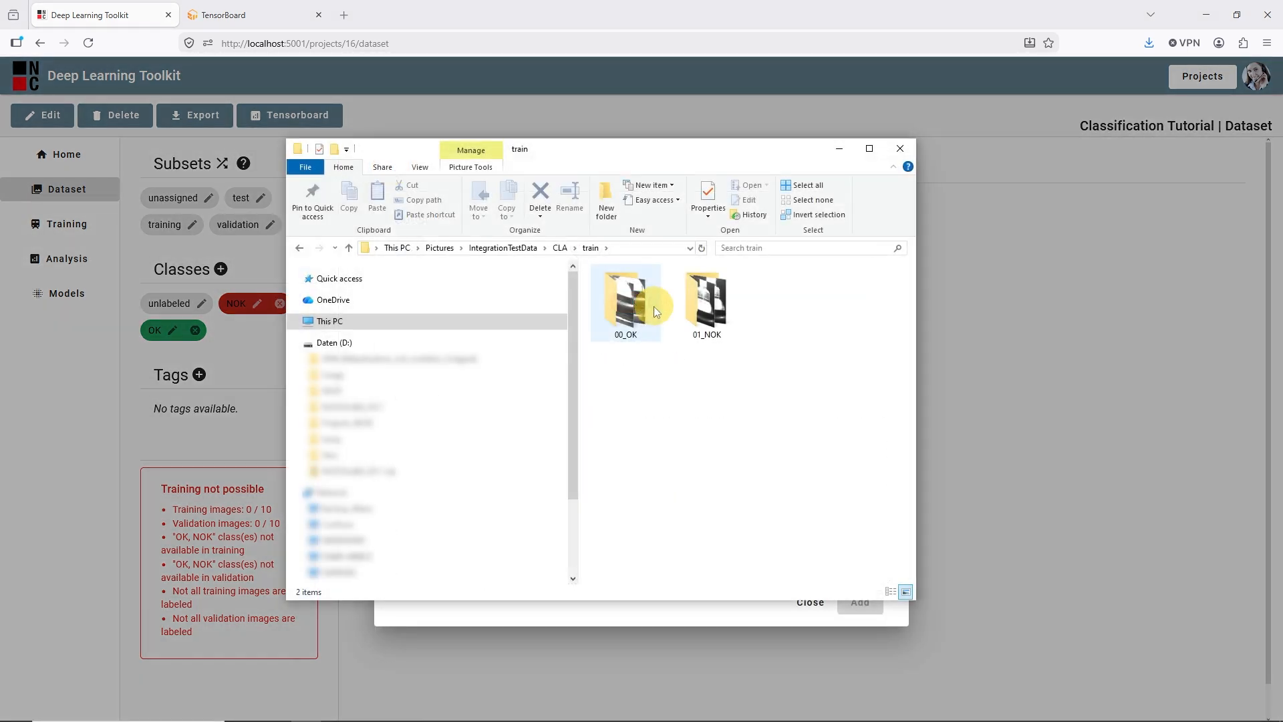
double_click(648, 306)
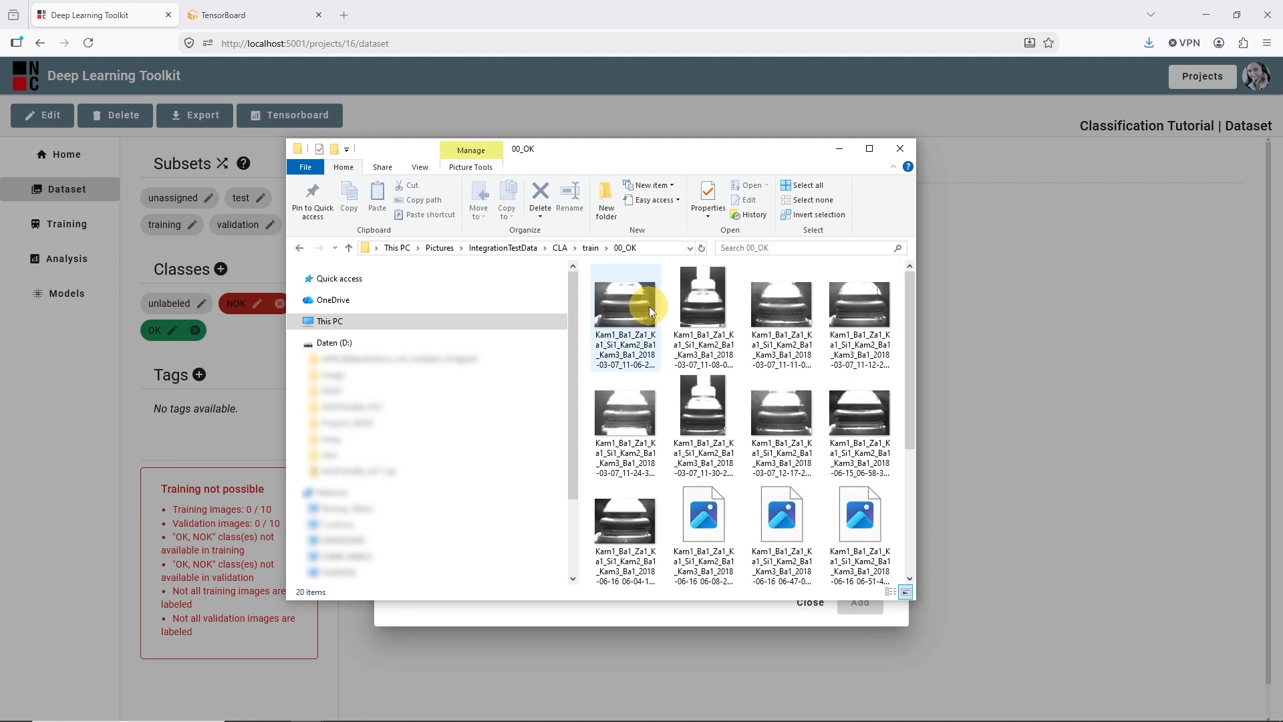
left_click(690, 320)
key("ctrl+a")
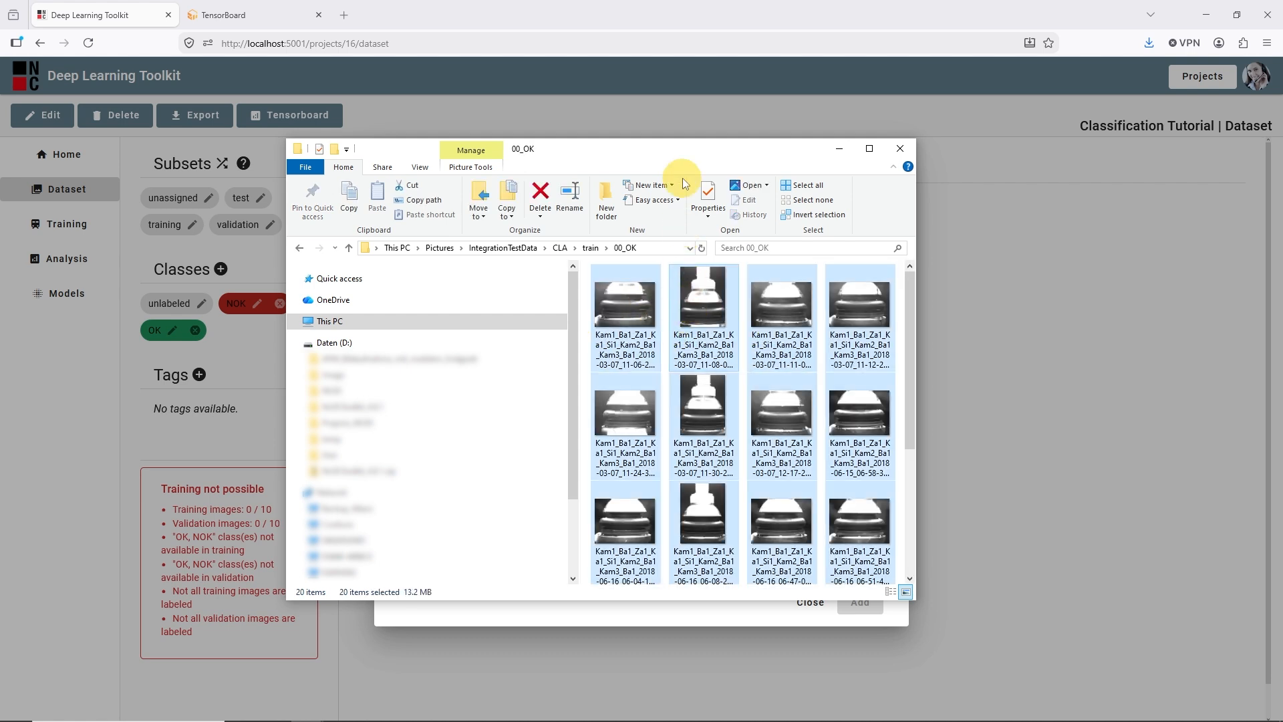
left_click_drag(689, 152, 699, 42)
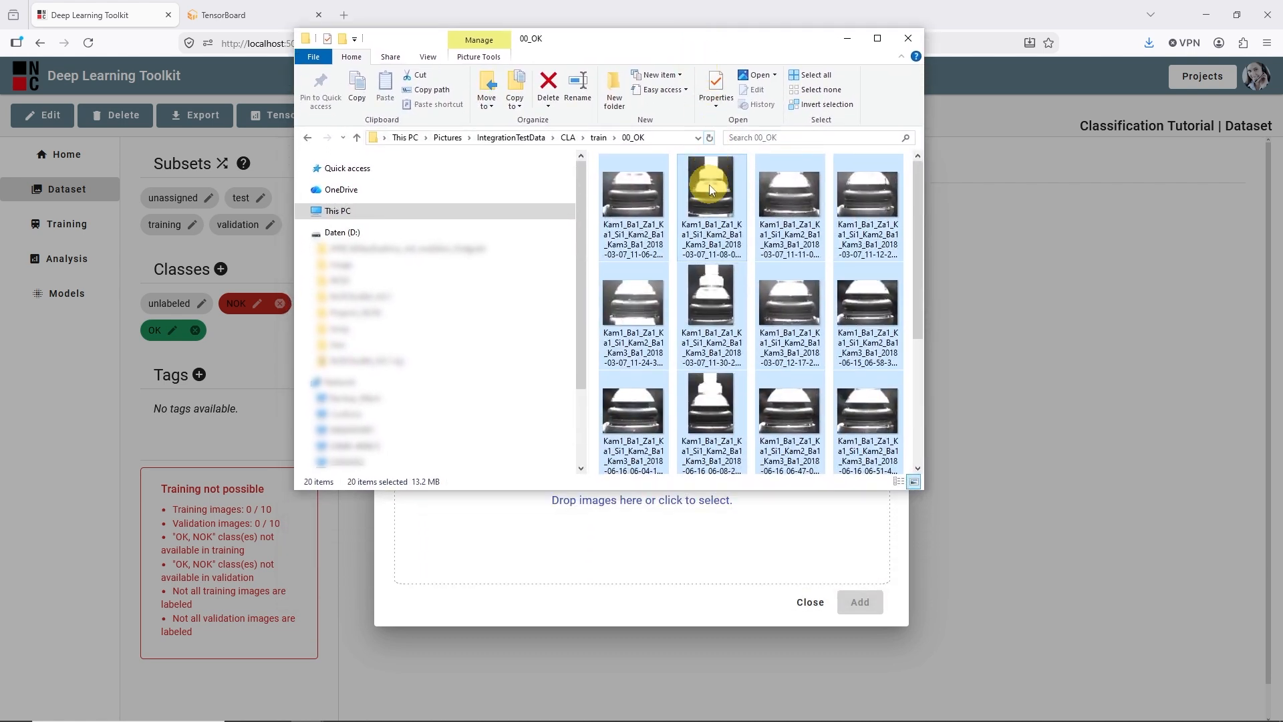
left_click_drag(708, 184, 663, 533)
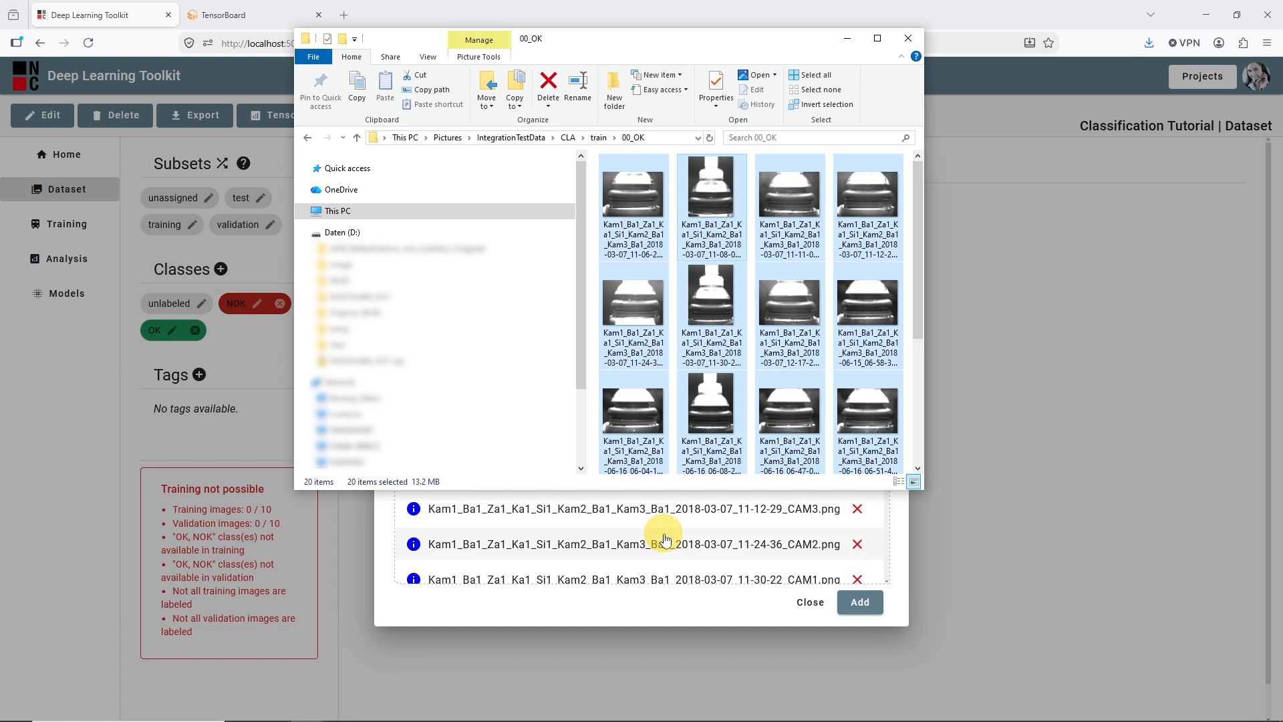
left_click(661, 609)
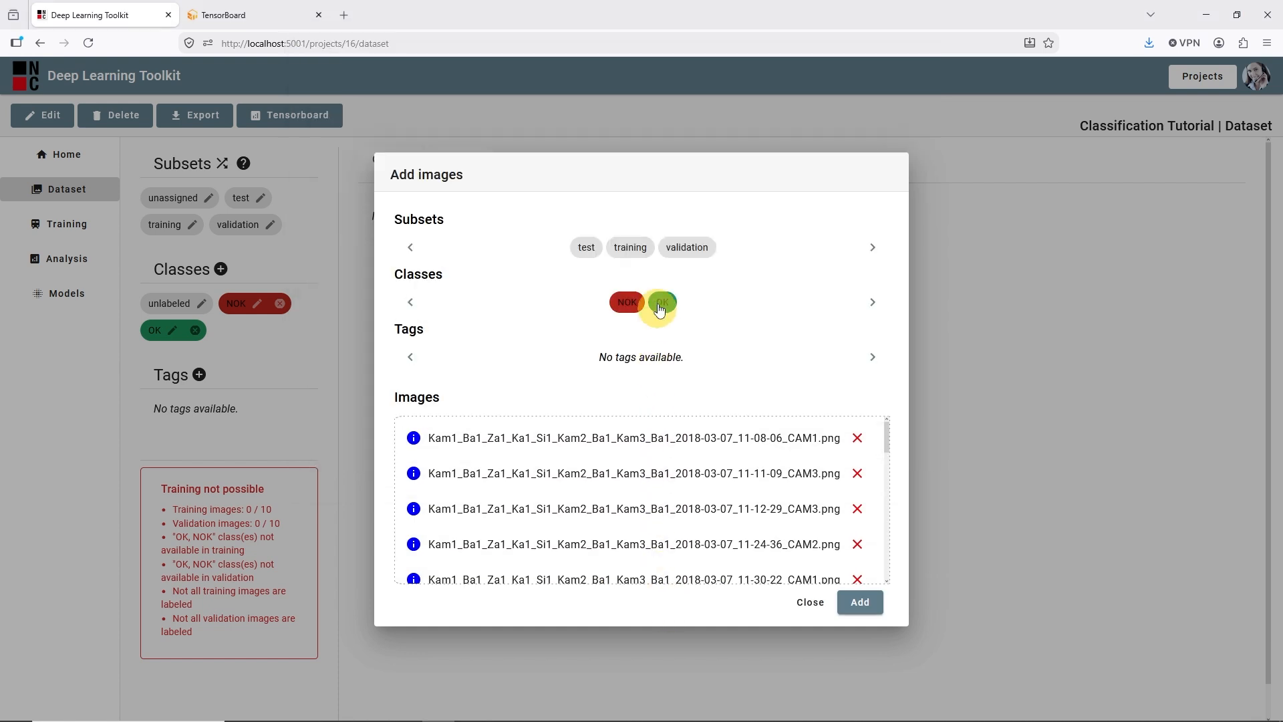
left_click(660, 305)
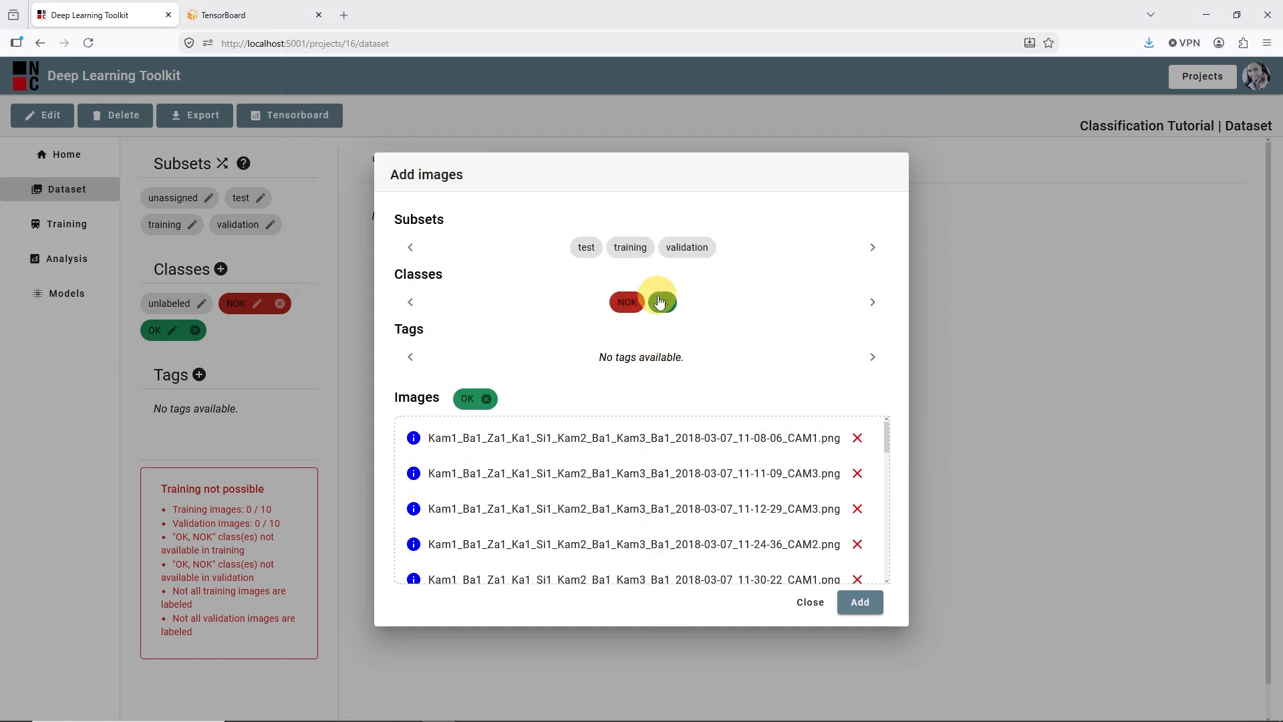
left_click(859, 602)
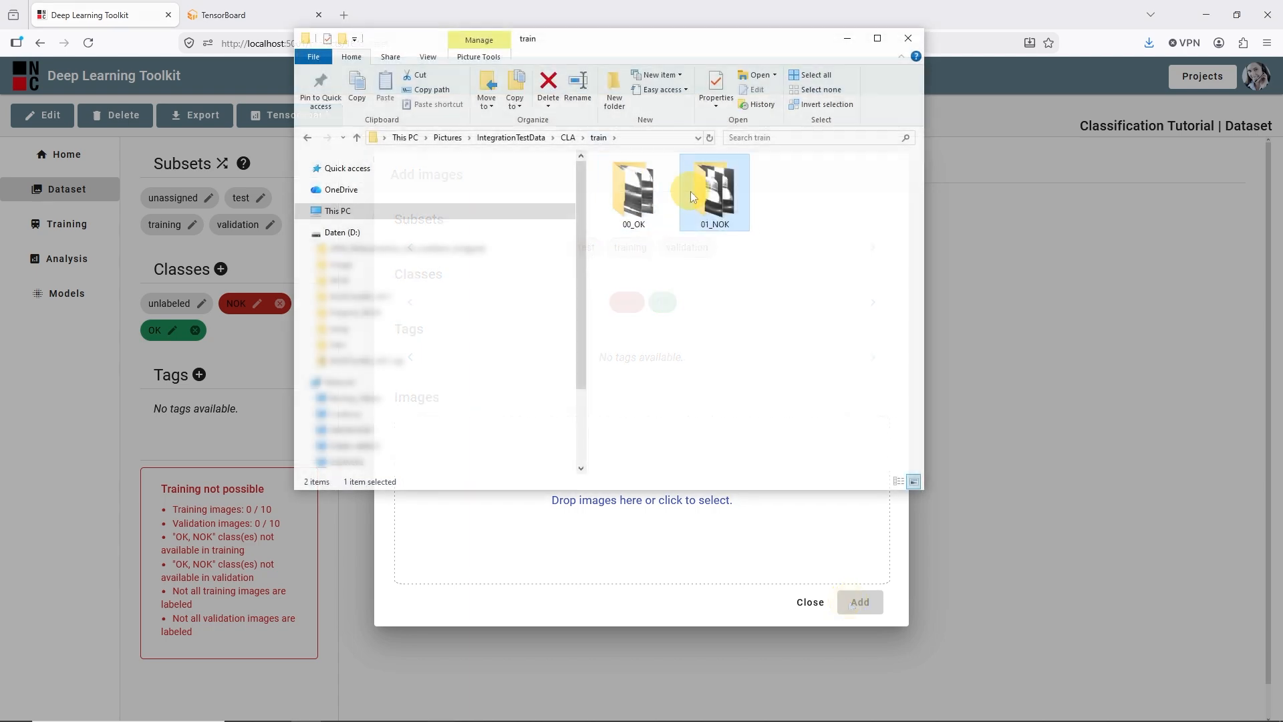
Add all images from the train folder's 01_NOK subfolder to the dataset with the class NOK, and finish adding images
double_click(691, 196)
left_click(652, 210)
key("ctrl+a")
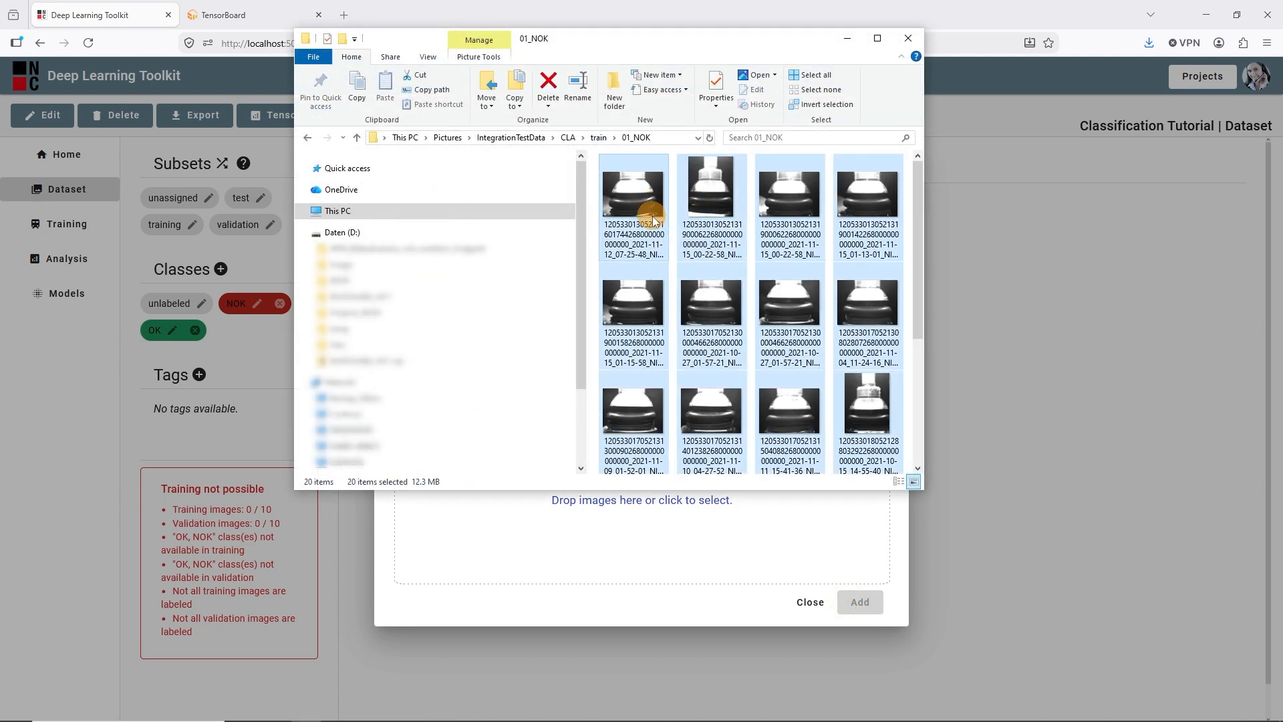
left_click_drag(652, 219, 699, 561)
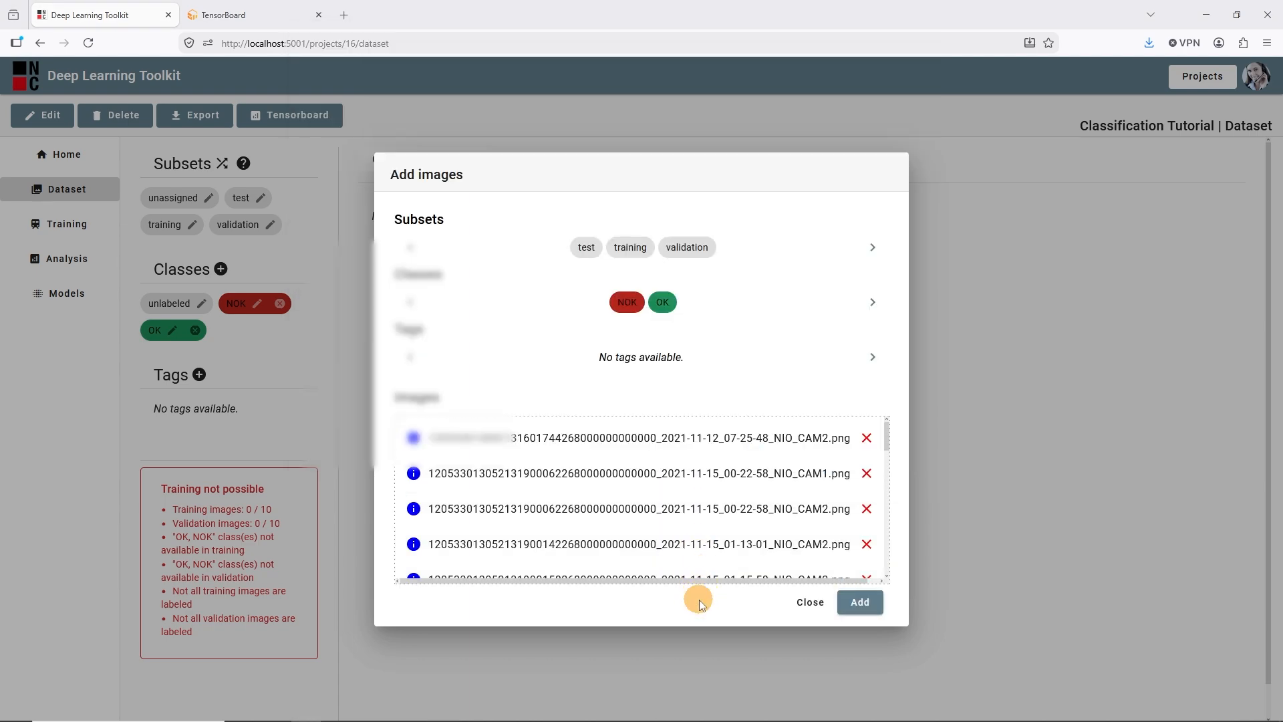
left_click(627, 302)
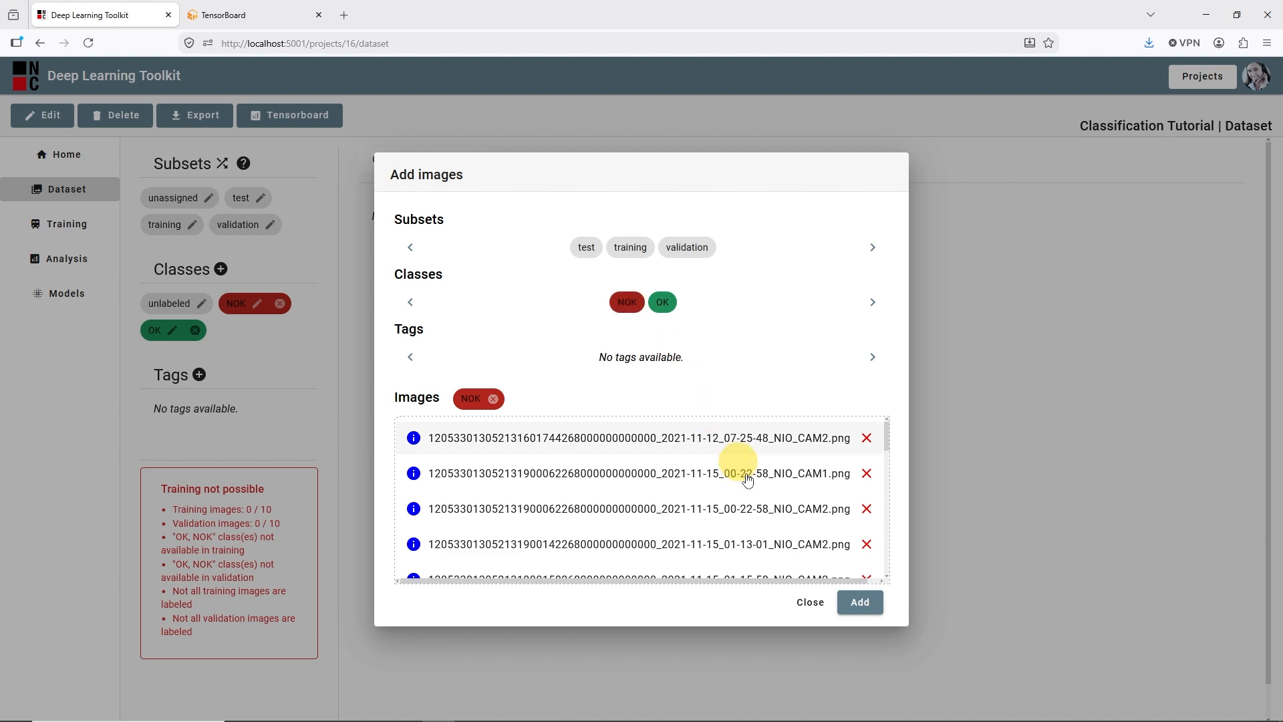
left_click(860, 602)
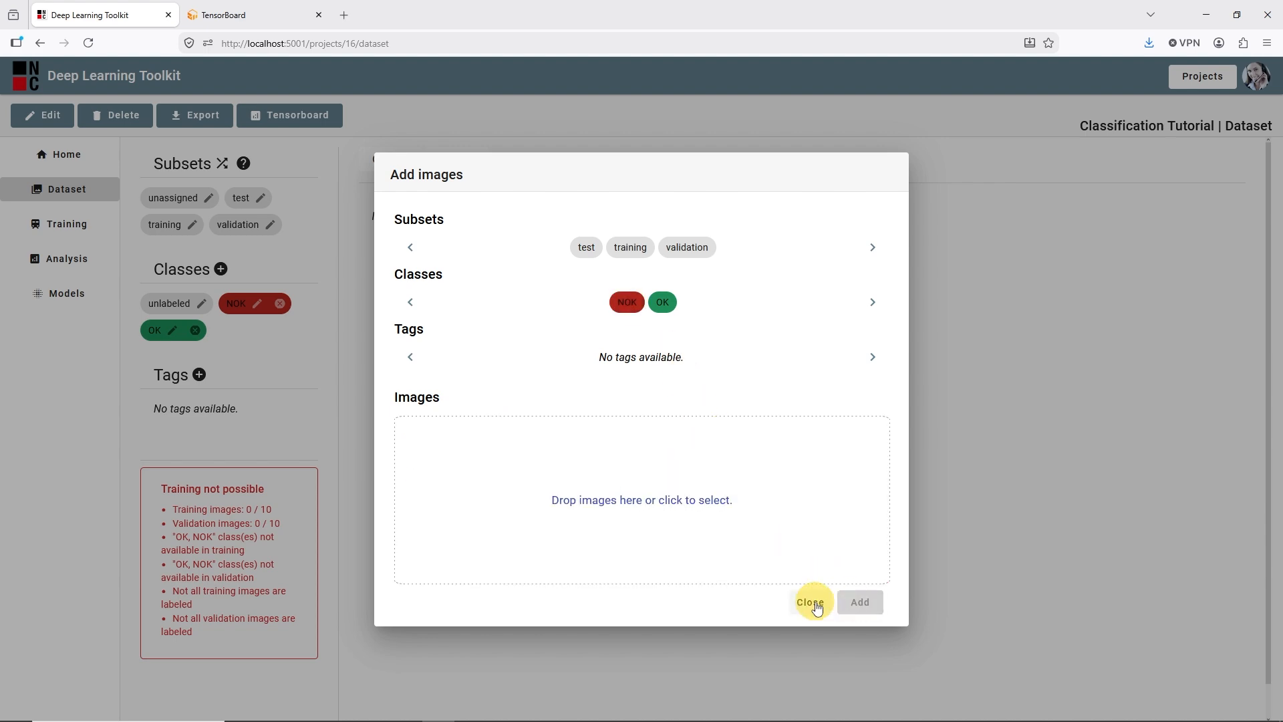
left_click(812, 602)
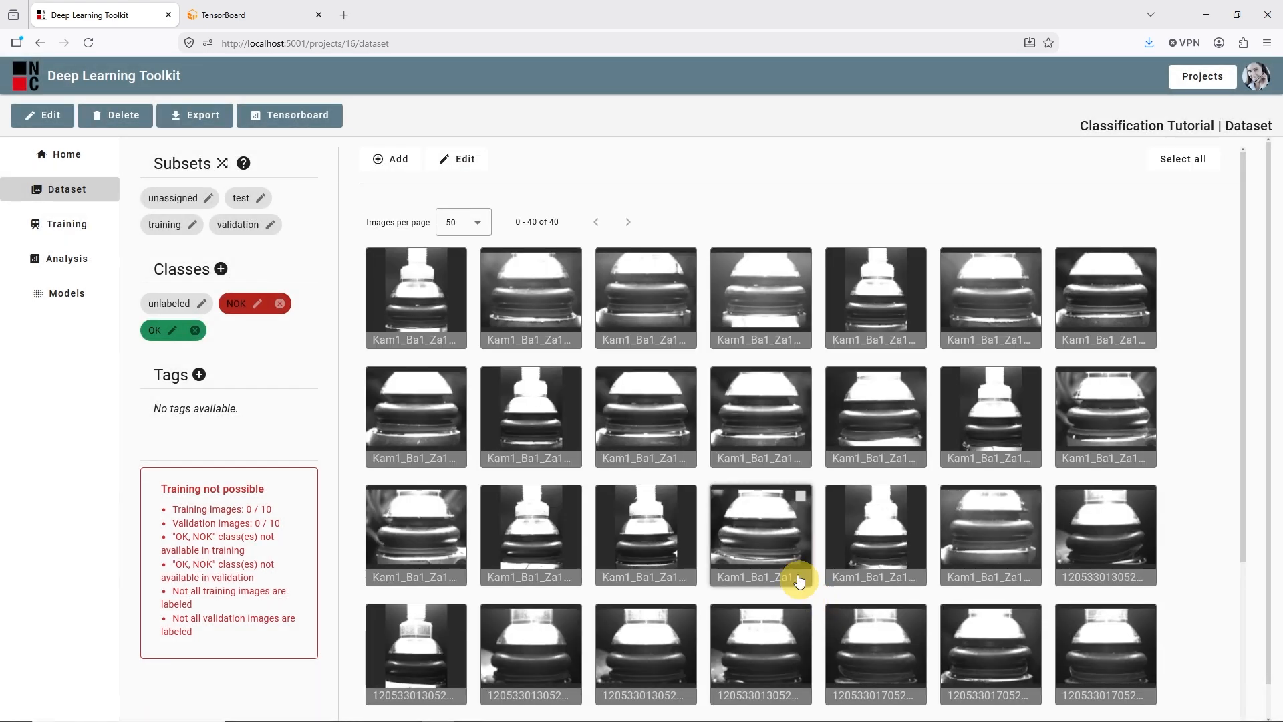
Open the first dataset image for editing to inspect its class and subset assignment, and close it again
left_click(419, 304)
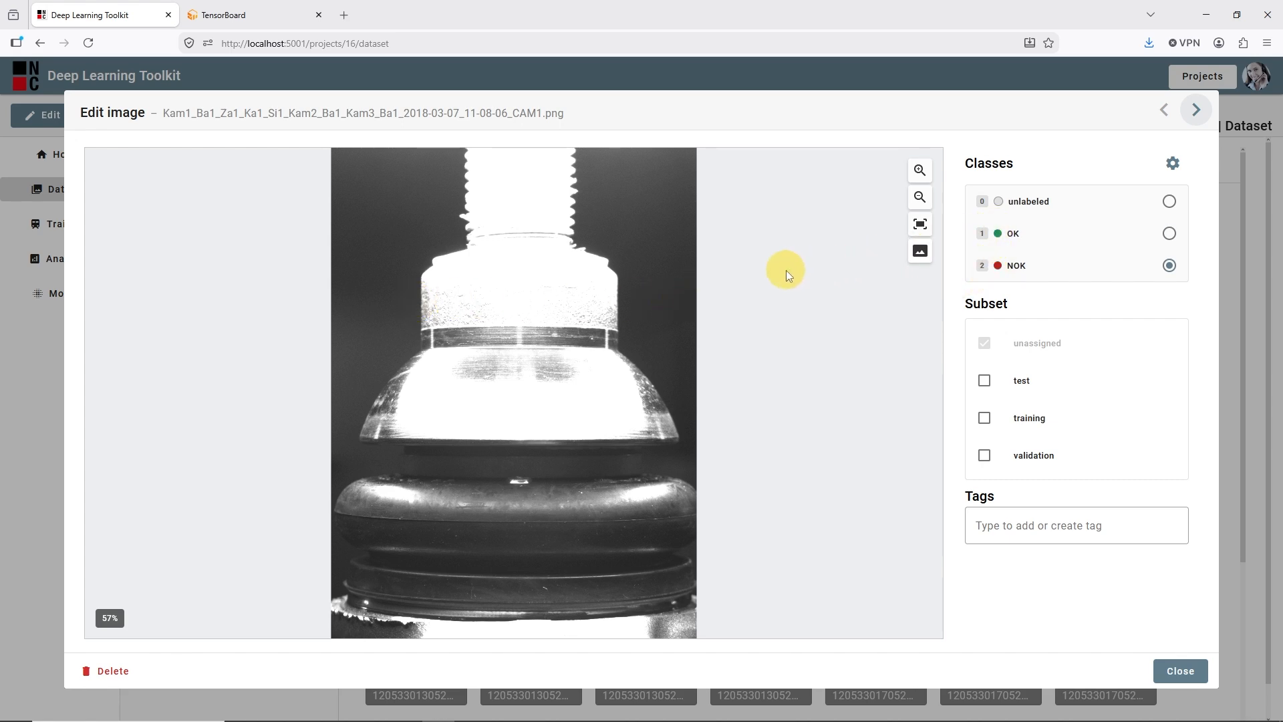
left_click(1181, 670)
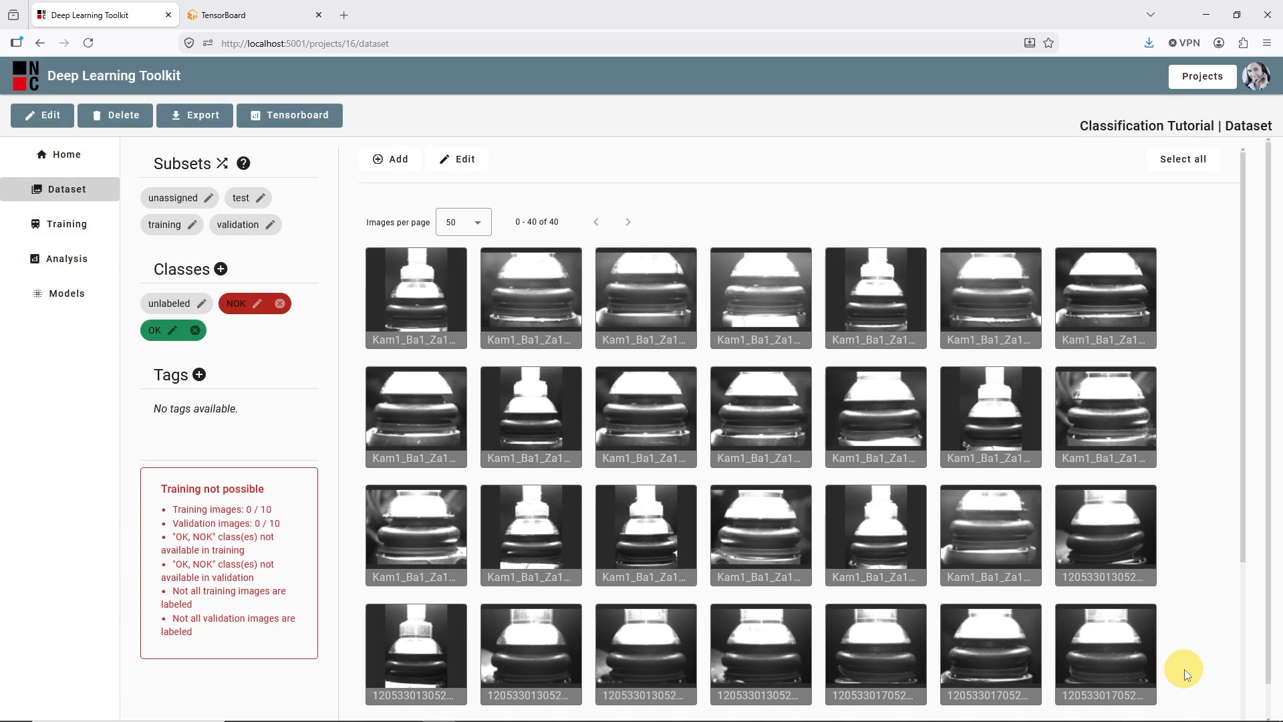